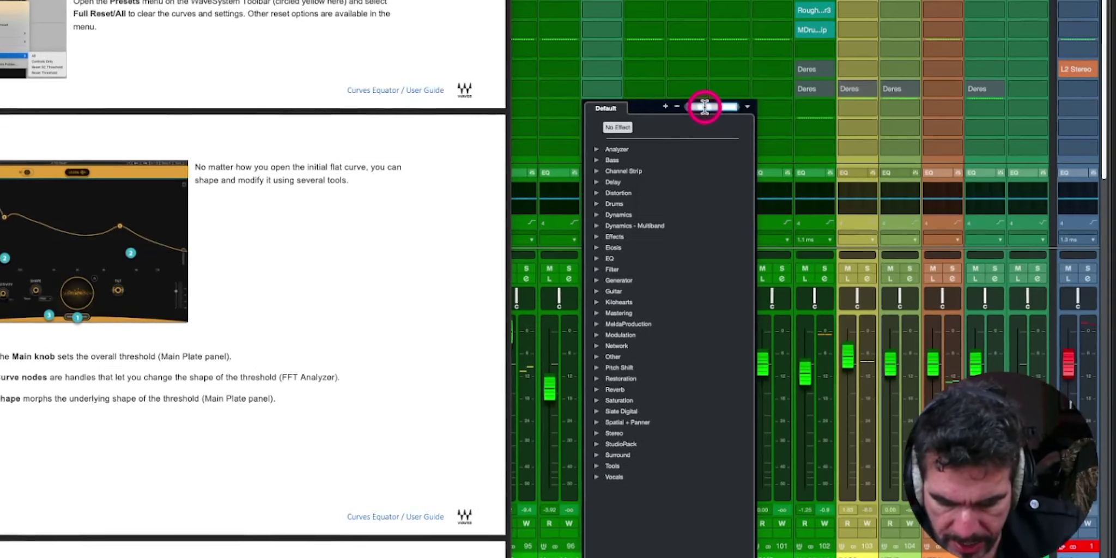
# Insert Curves Equator Stereo in the tenth insert slot of the ALL GTR channel and reposition its plugin window
pyautogui.write('curves')
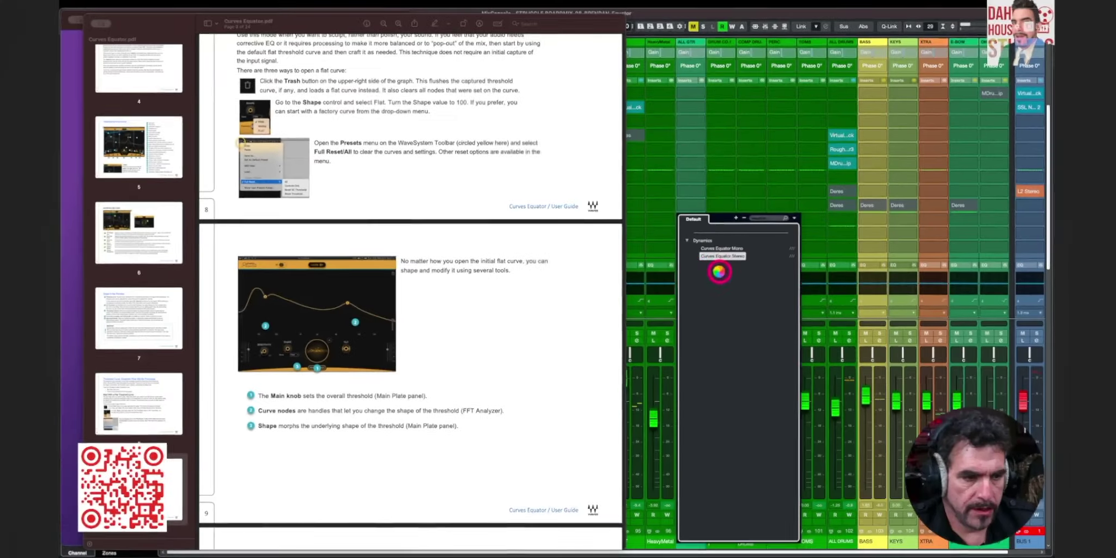
pyautogui.press('Return')
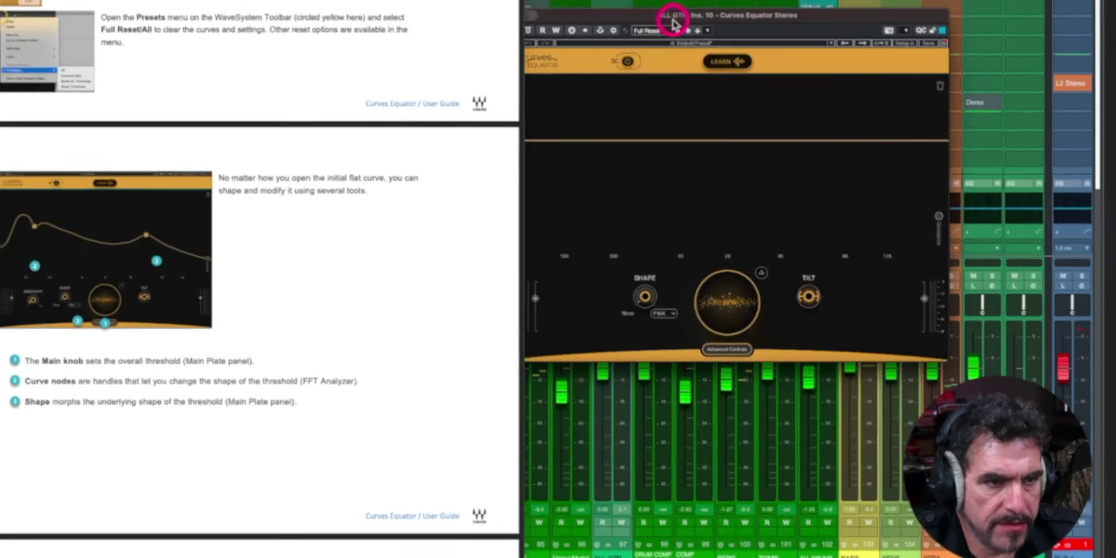
pyautogui.moveTo(674, 23); pyautogui.dragTo(738, 43)
# Play the mix, let Curves Equator learn from the sidechain signal, and apply the learned curve to ALL GTR
pyautogui.press('space')
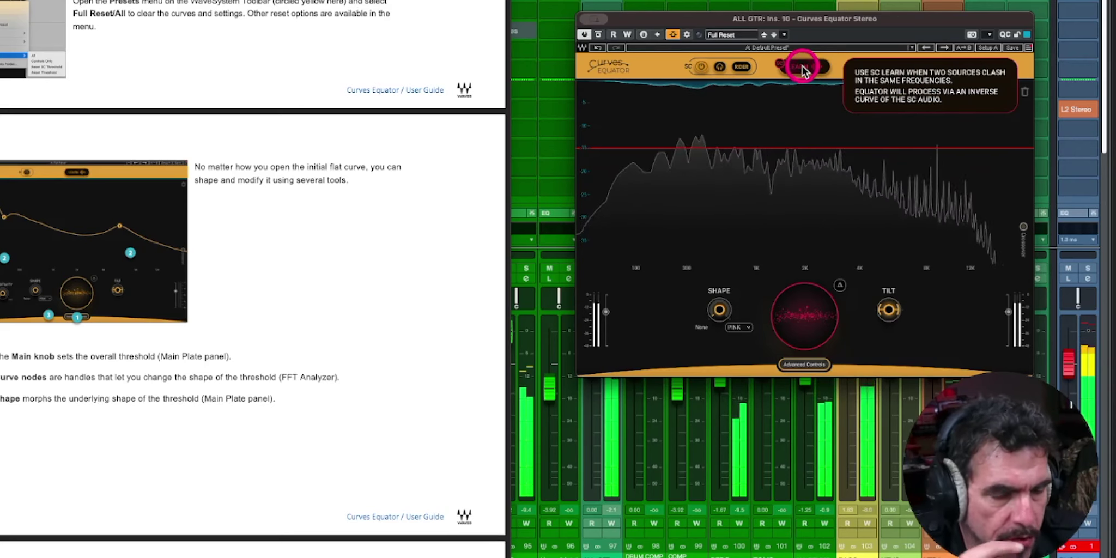
pyautogui.click(803, 68)
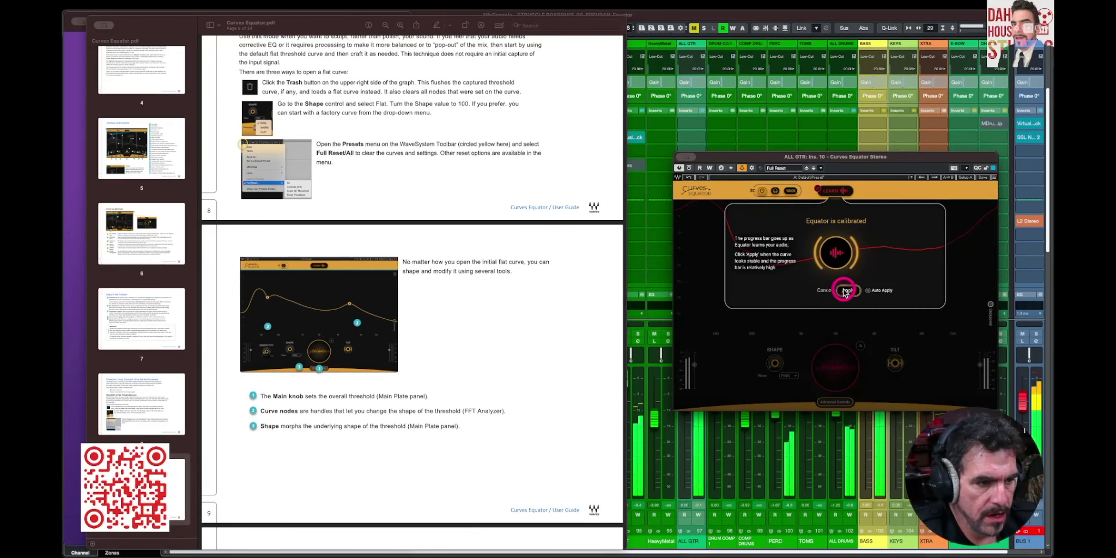
pyautogui.click(845, 291)
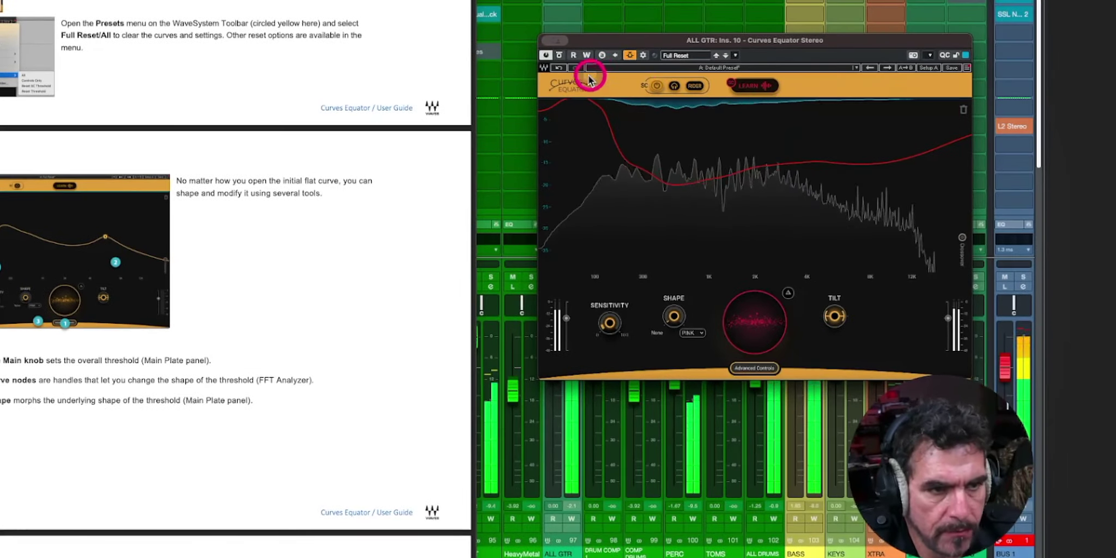
# Compare the soloed guitar bus with and without Curves Equator by toggling the plugin's bypass
pyautogui.click(558, 55)
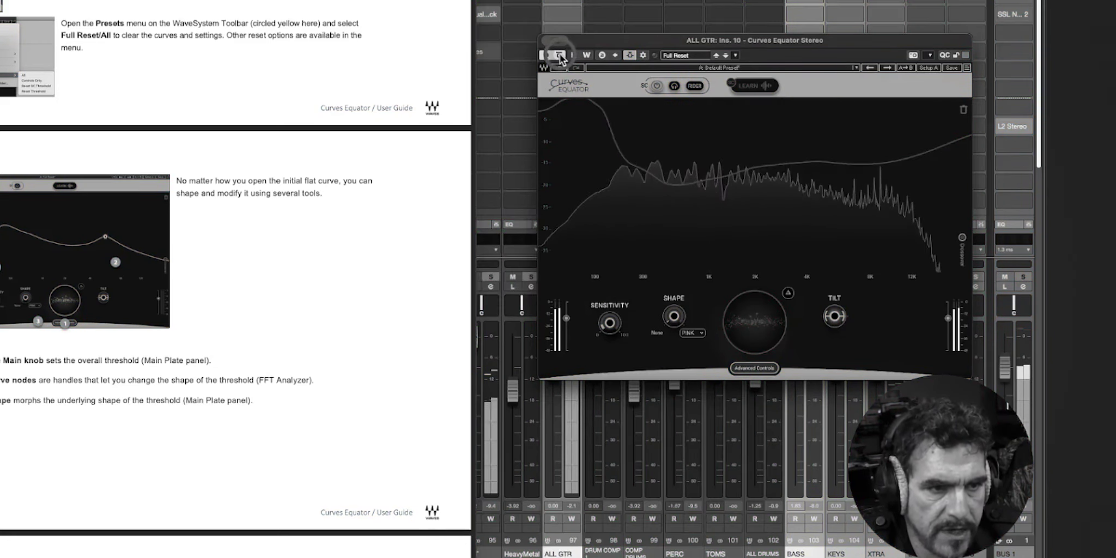
pyautogui.click(560, 56)
pyautogui.click(651, 167)
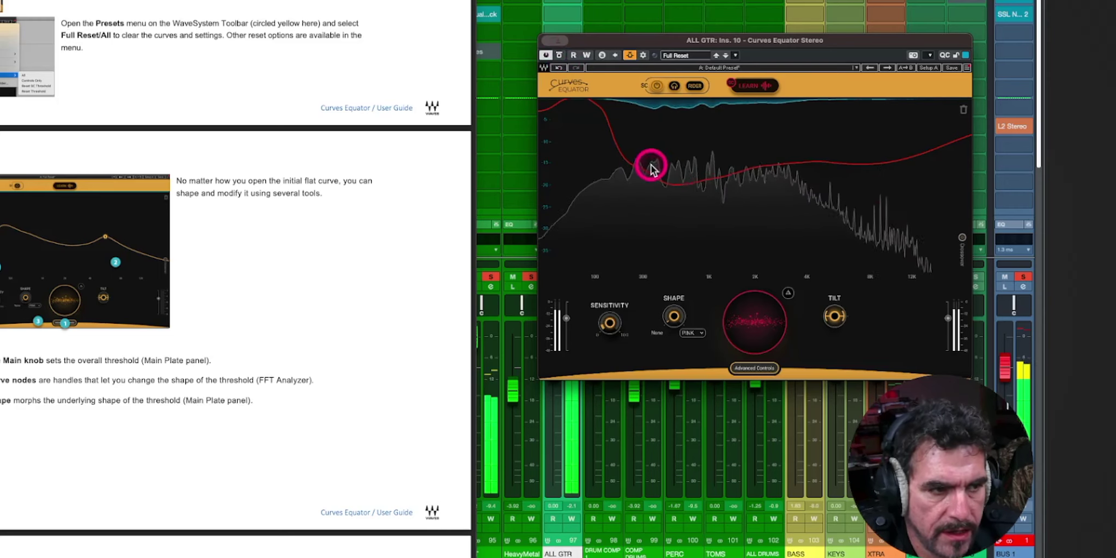
pyautogui.click(560, 56)
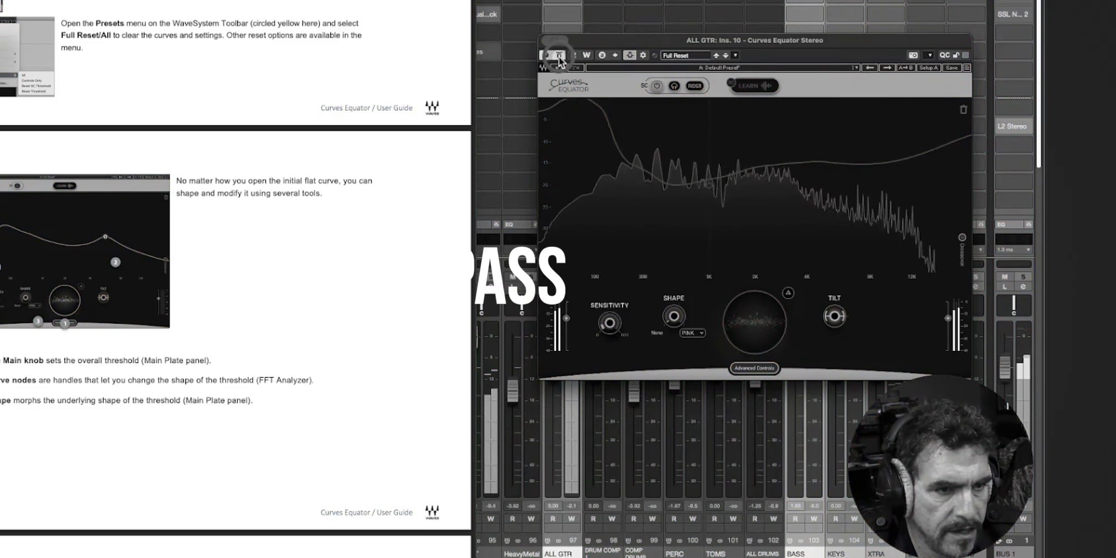
pyautogui.click(560, 56)
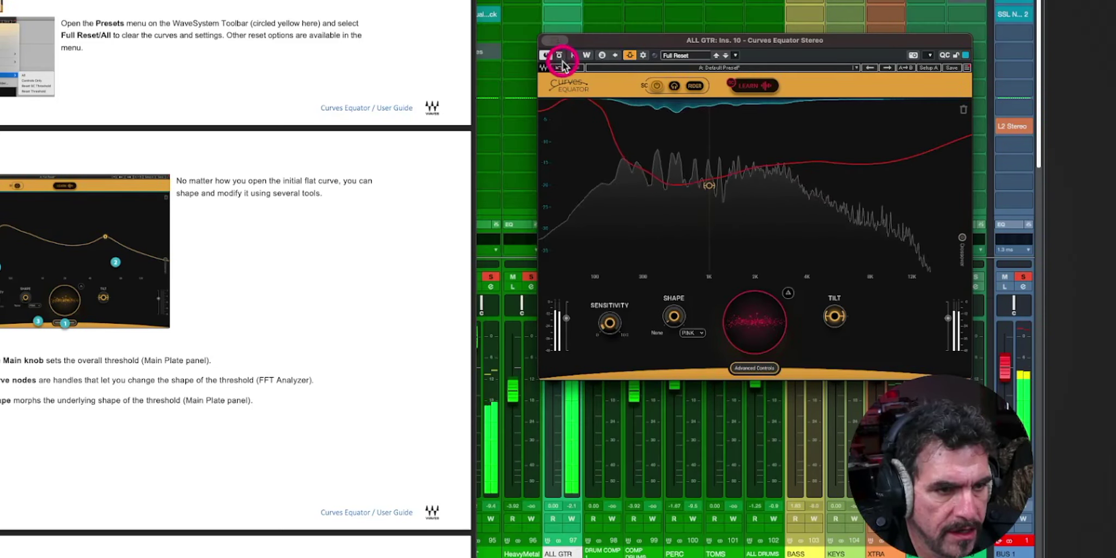
# Lower Curves Equator's overall threshold on ALL GTR with the main knob and compare the result against bypass
pyautogui.moveTo(755, 321); pyautogui.dragTo(763, 357)
pyautogui.moveTo(656, 39); pyautogui.dragTo(748, 22)
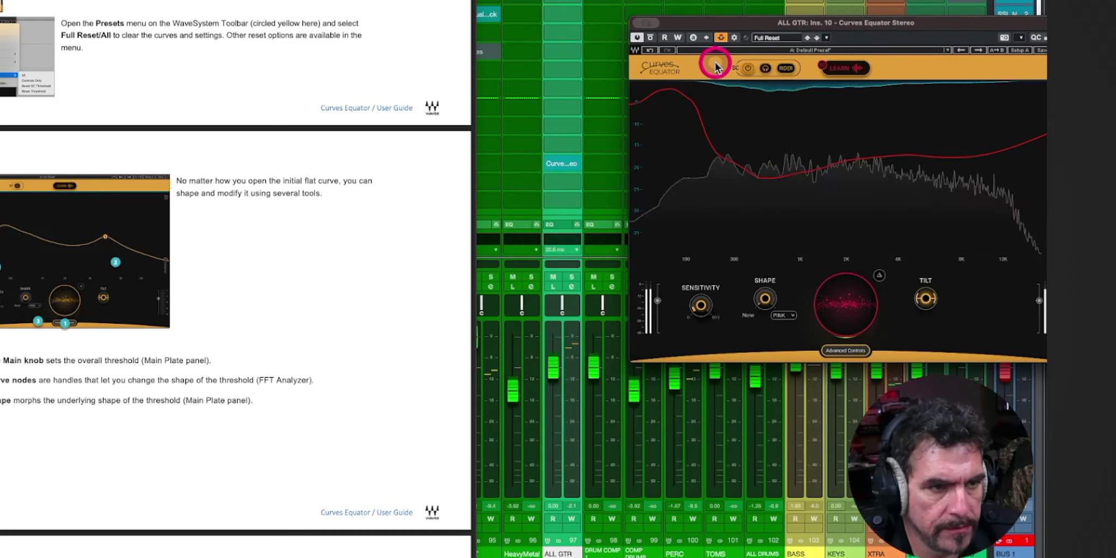
pyautogui.click(651, 40)
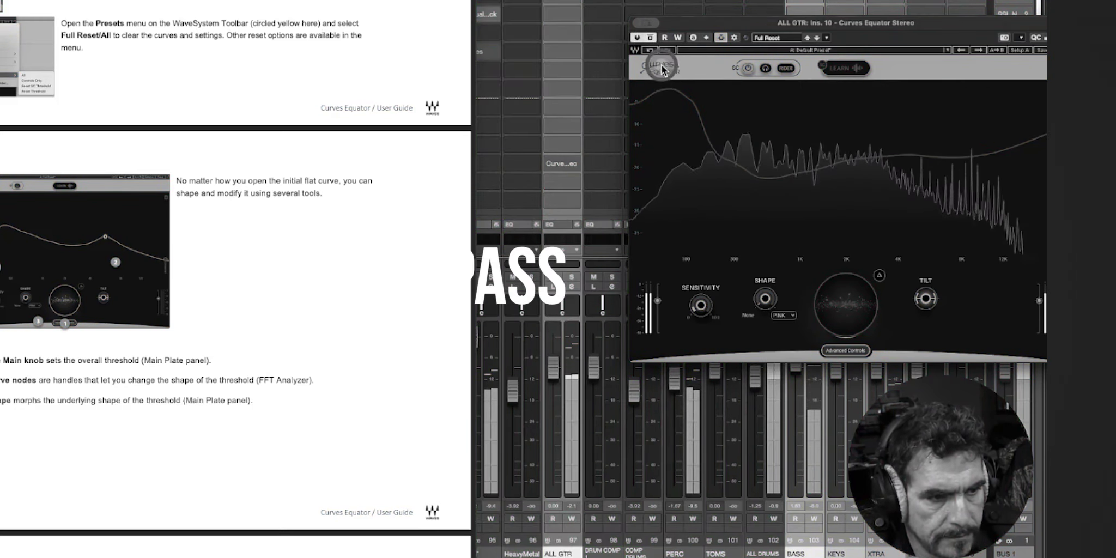
pyautogui.click(650, 37)
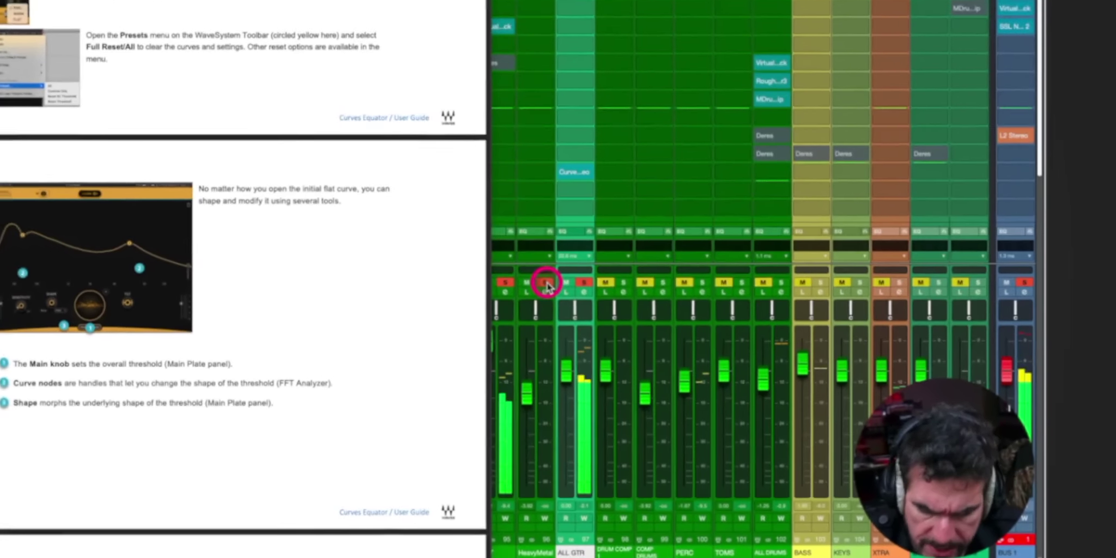
# Toggle the solo state to compare the ALL GTR bus on its own and within the full mix
pyautogui.press('s')
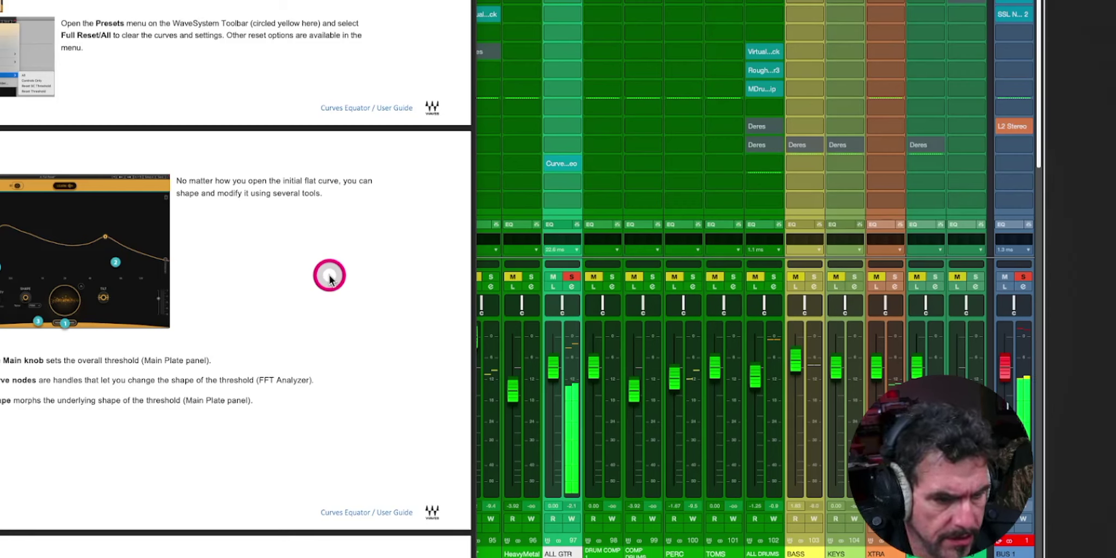
pyautogui.press('s')
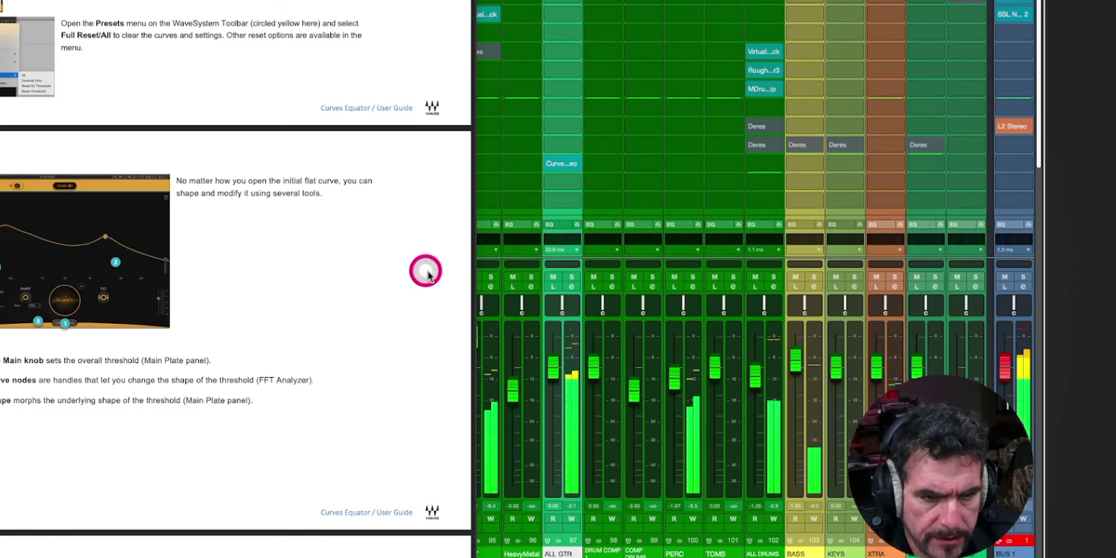
pyautogui.press('s')
pyautogui.press('s')
# Reopen Curves Equator from the ALL GTR insert slot and move its window over the mixer channels
pyautogui.click(548, 163)
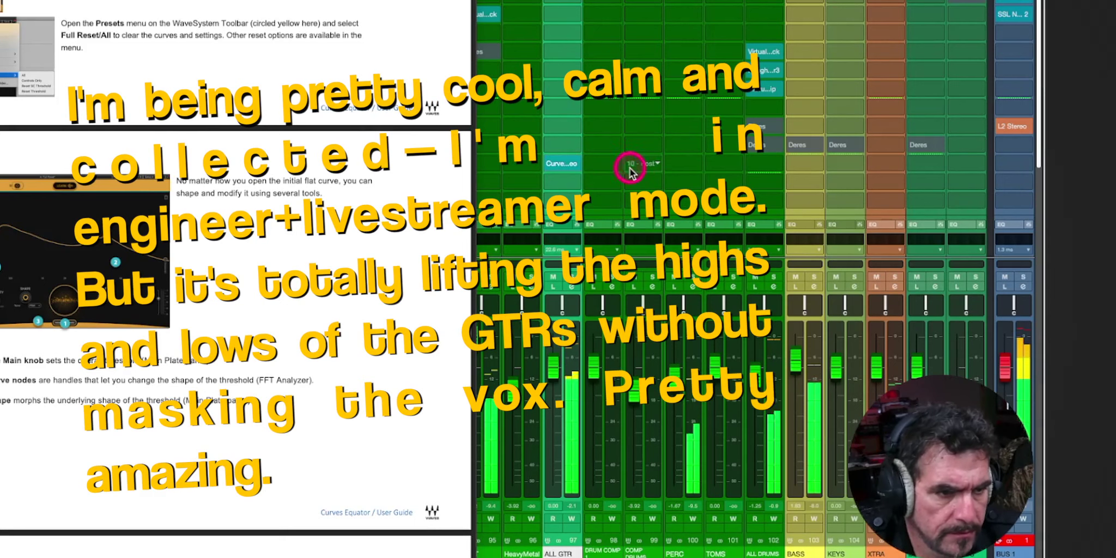
pyautogui.click(562, 164)
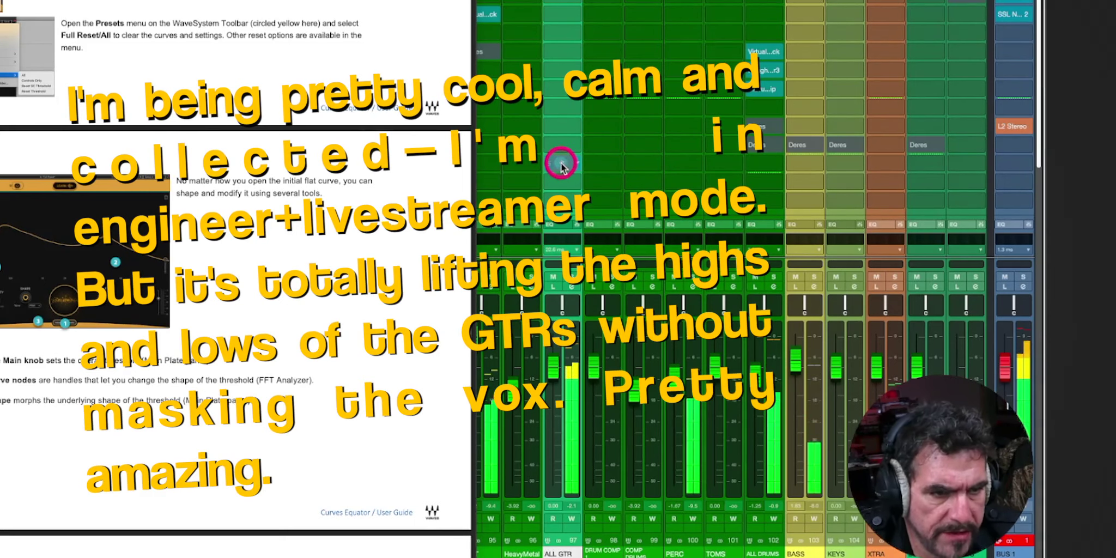
pyautogui.moveTo(972, 33); pyautogui.dragTo(818, 0)
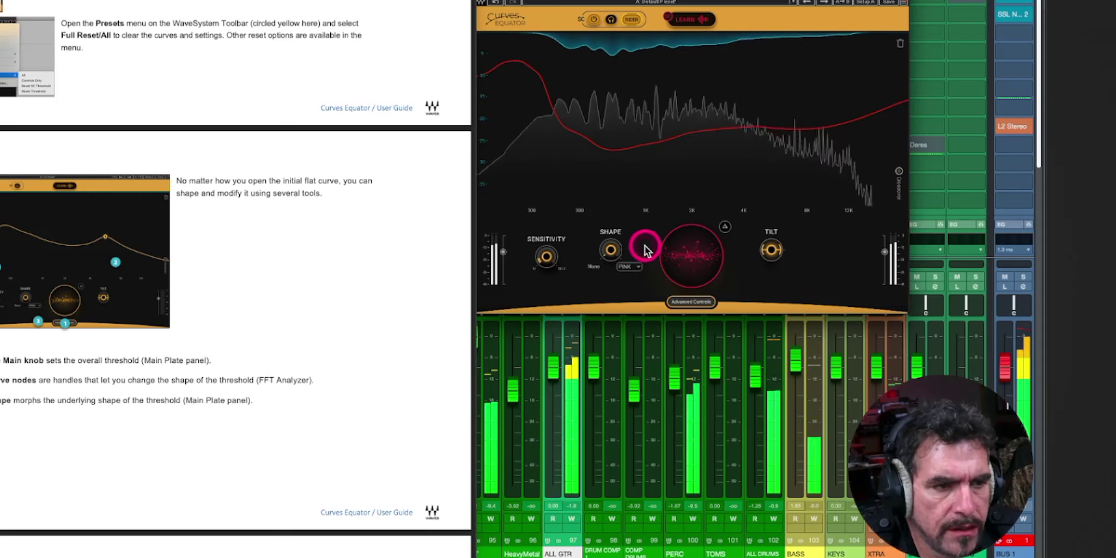
# Readjust the overall threshold of ALL GTR's Curves Equator and compare it against bypass in the full mix
pyautogui.moveTo(678, 257); pyautogui.dragTo(692, 209)
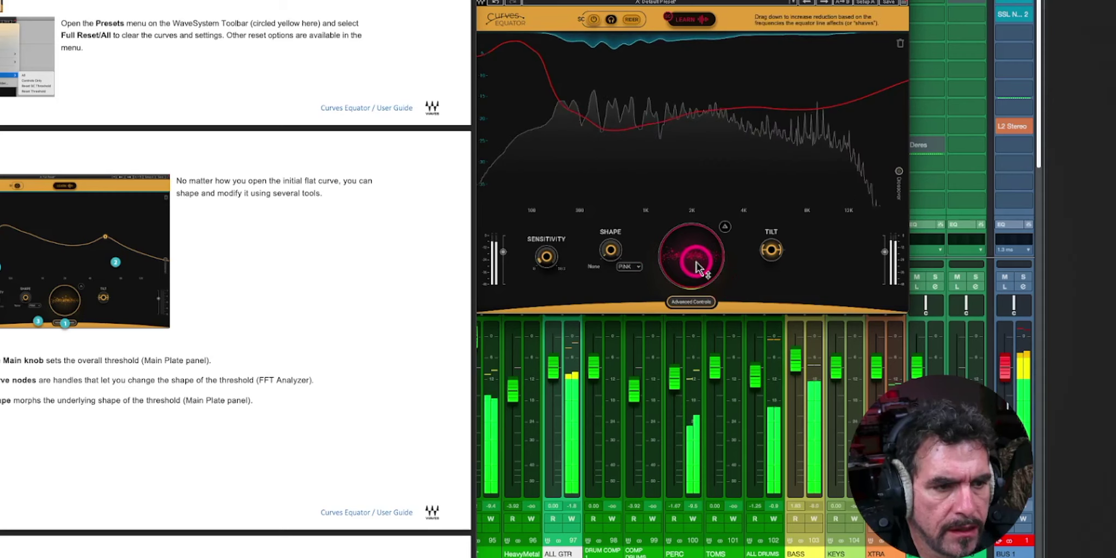
pyautogui.moveTo(698, 267); pyautogui.dragTo(717, 278)
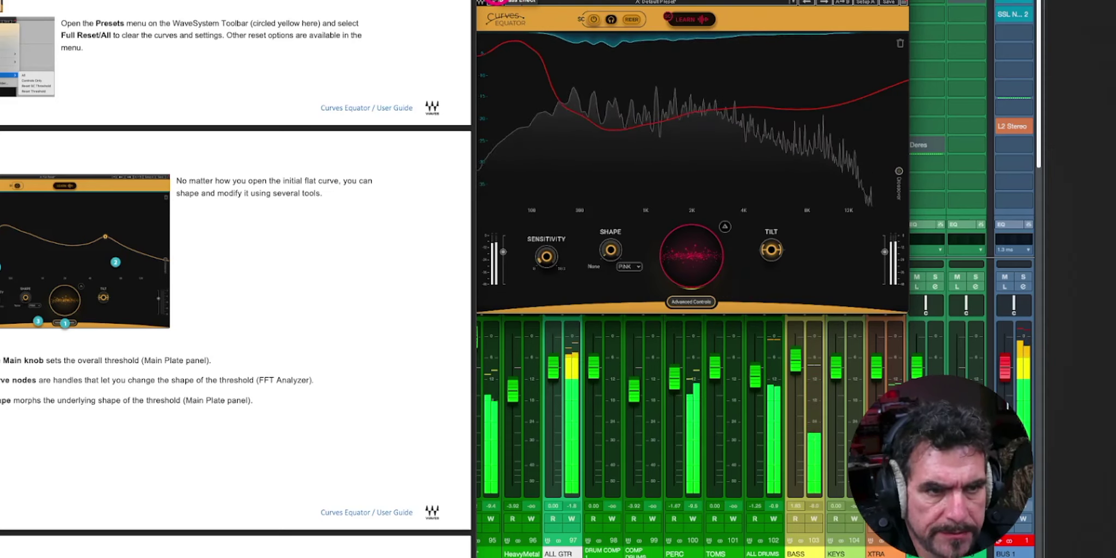
pyautogui.click(499, 1)
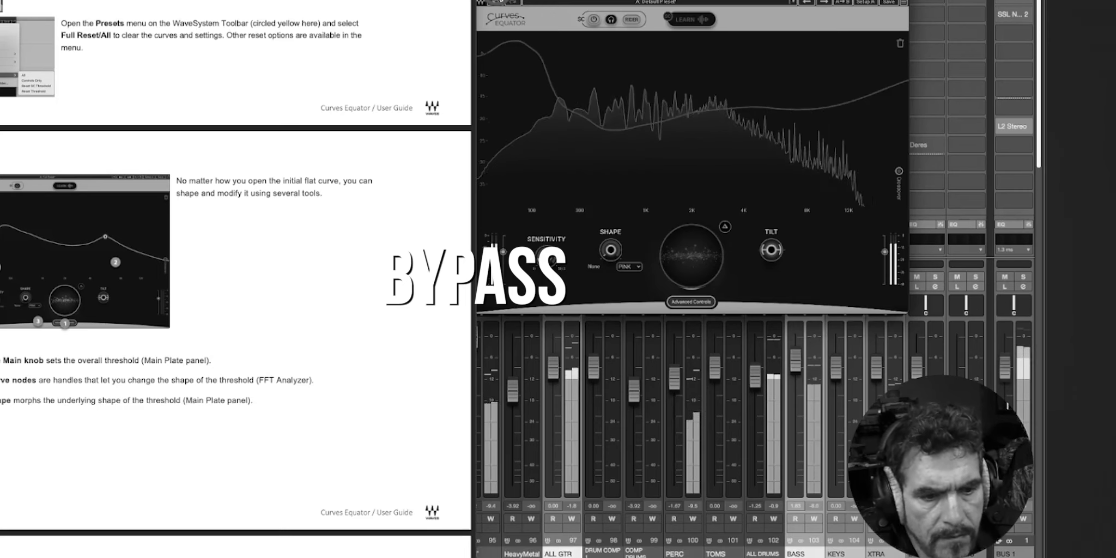
pyautogui.click(500, 2)
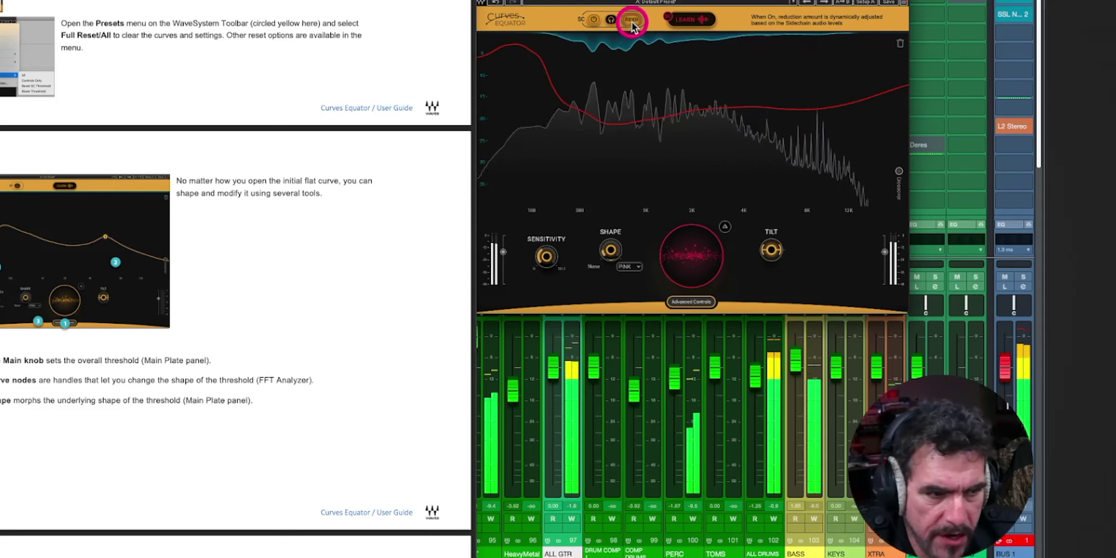
# Tilt the ALL GTR threshold curve upward at the high frequencies, easing it back to a moderate amount
pyautogui.moveTo(769, 256)
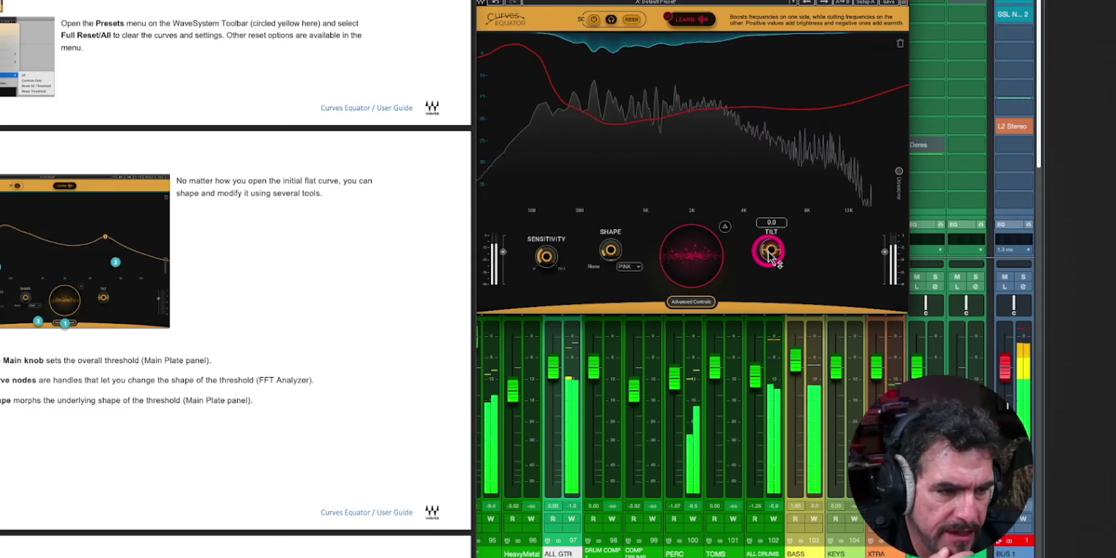
pyautogui.moveTo(771, 251); pyautogui.dragTo(763, 193)
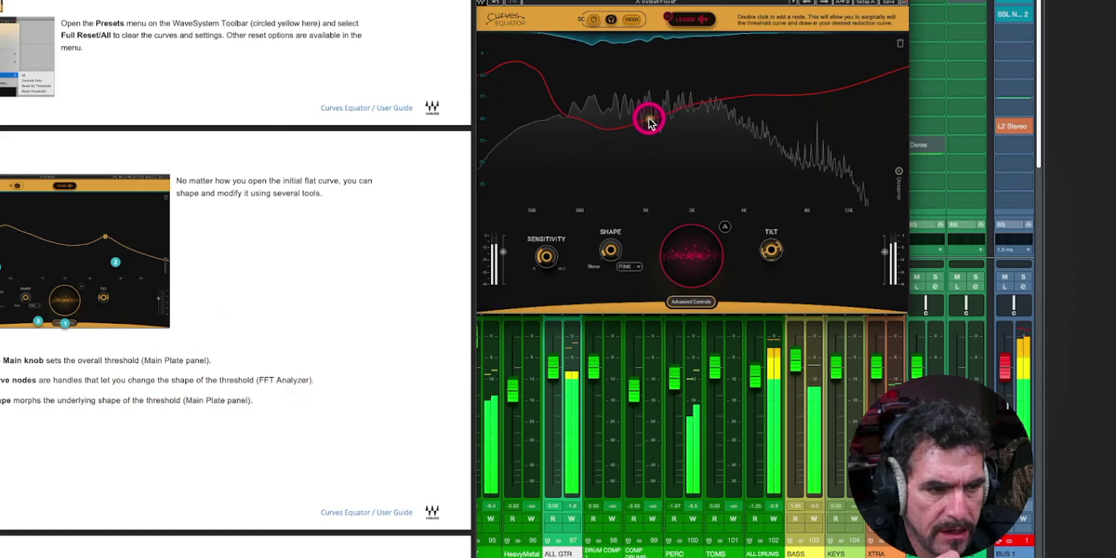
pyautogui.moveTo(768, 259)
pyautogui.moveTo(768, 259); pyautogui.dragTo(765, 303)
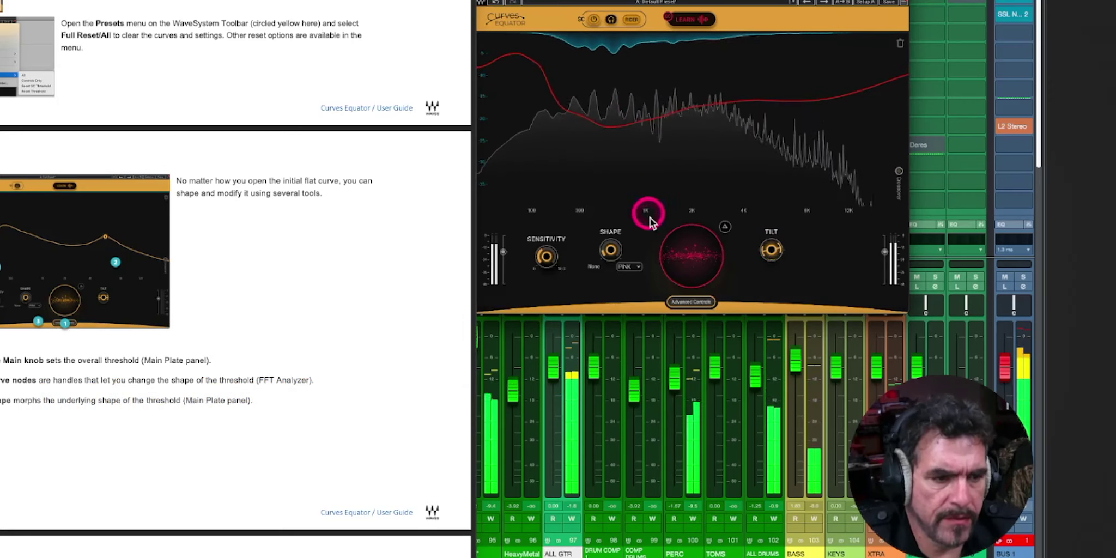
pyautogui.moveTo(698, 254)
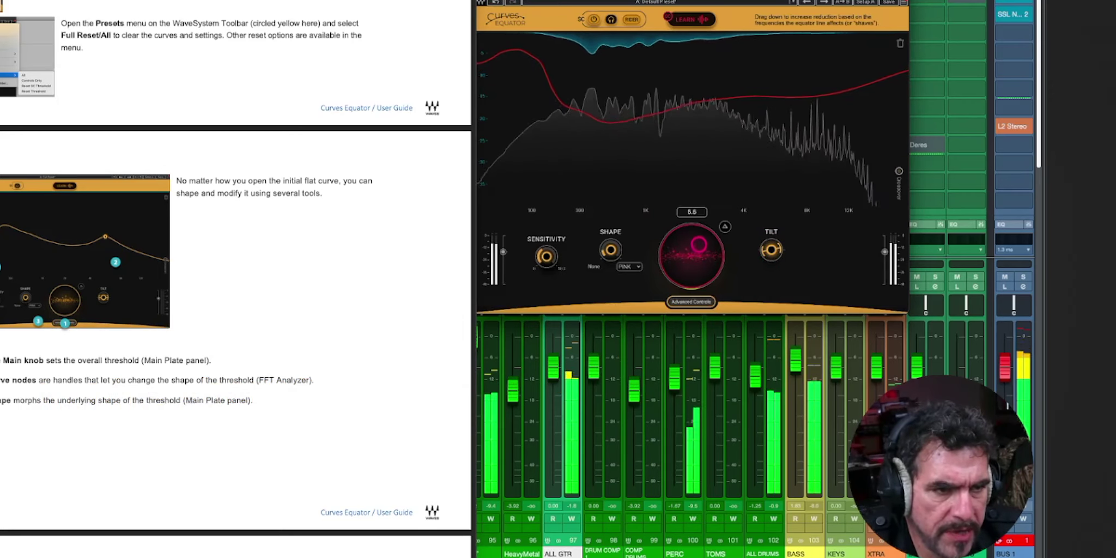
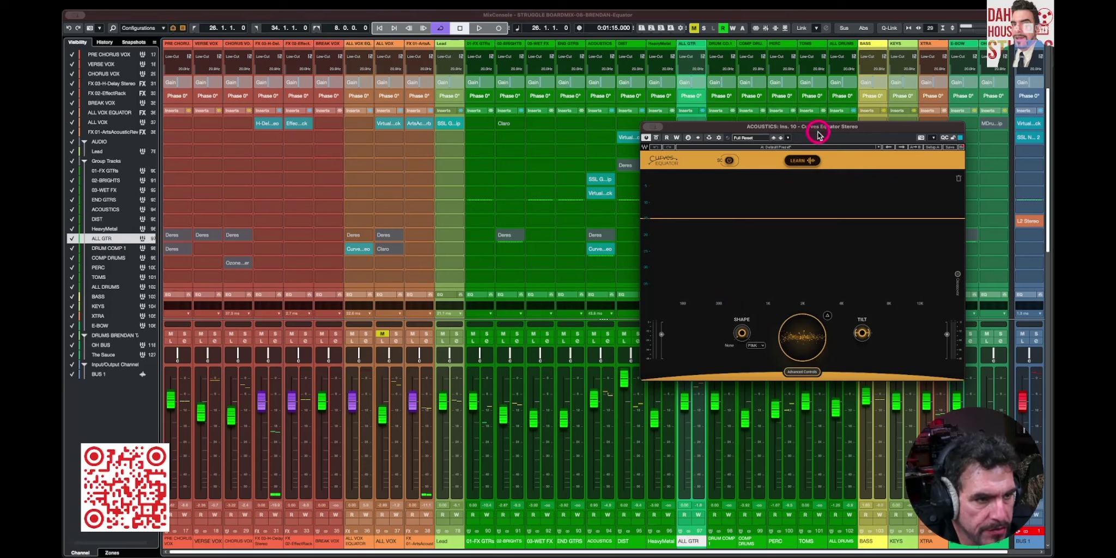
# Load all settings of the factory preset Clear Mid Range from Center (M/S) into Curves Equator on the ACOUSTICS channel
pyautogui.click(853, 148)
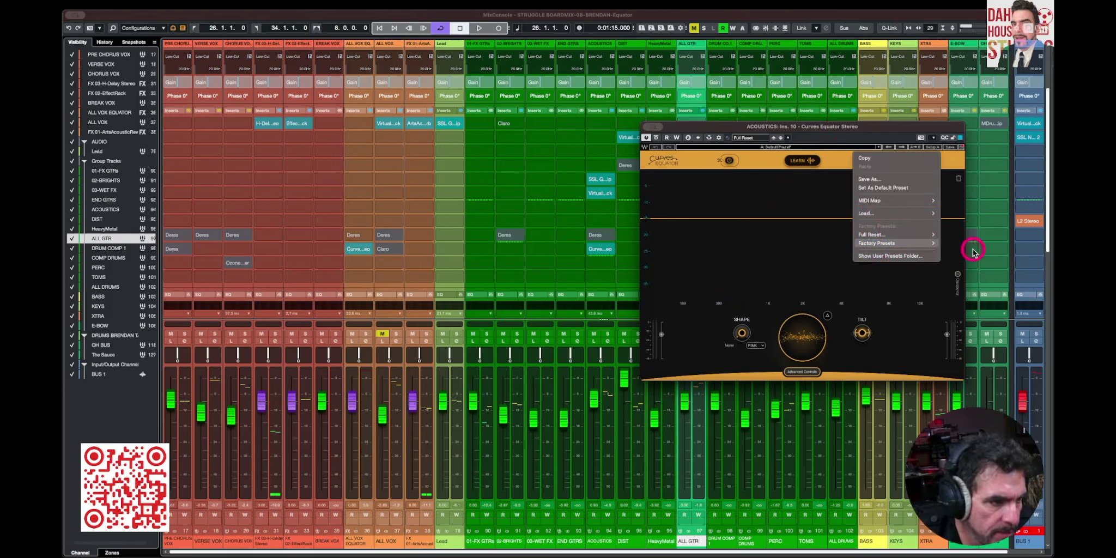
pyautogui.moveTo(883, 244)
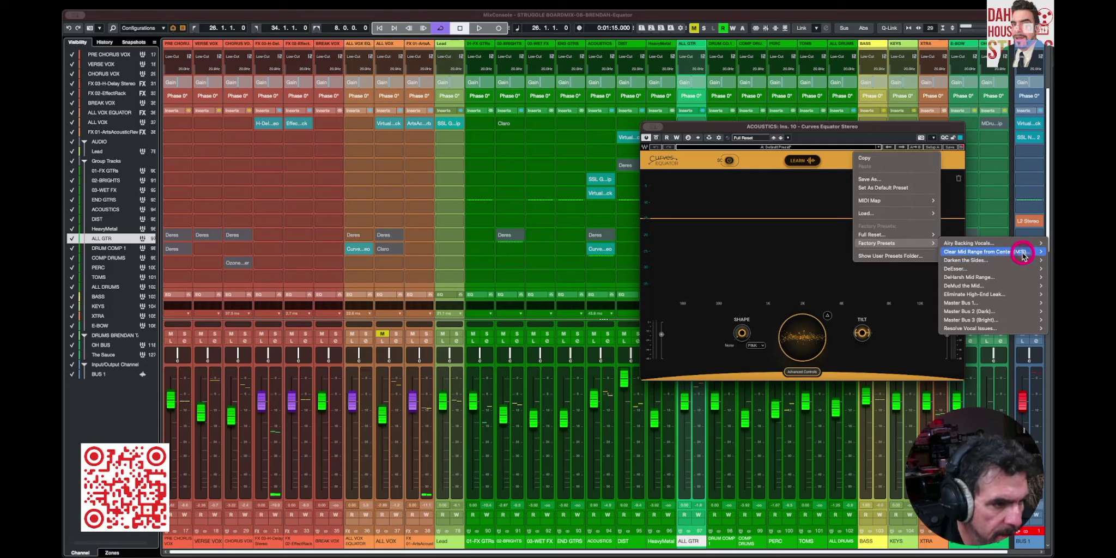
pyautogui.moveTo(1023, 256)
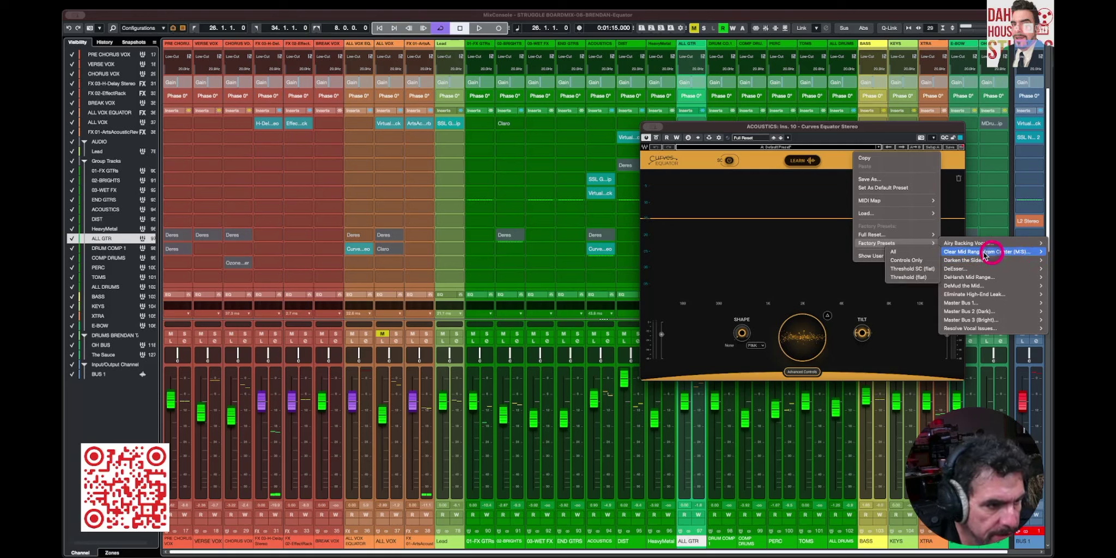
pyautogui.click(931, 251)
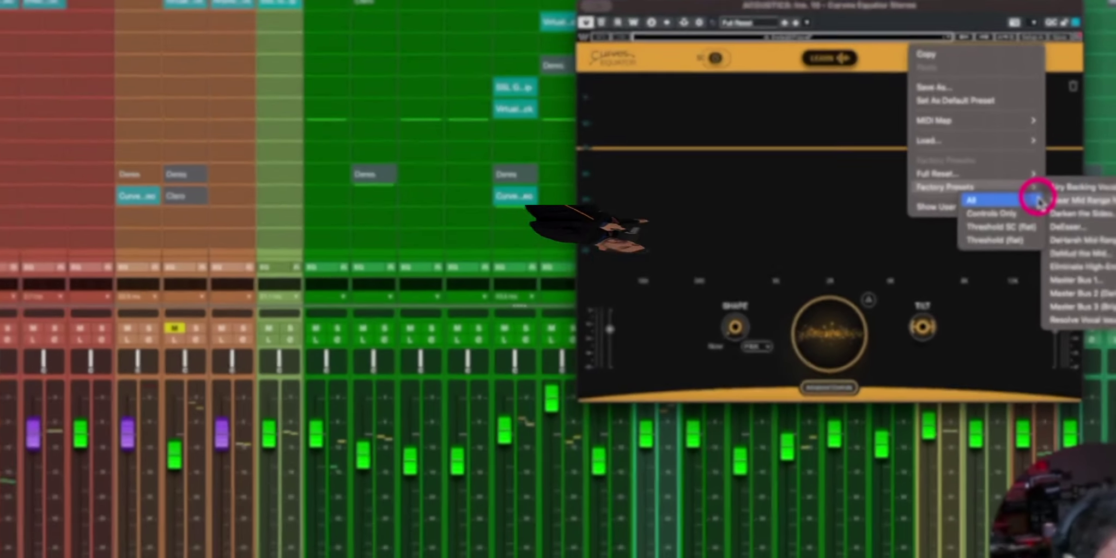
pyautogui.click(1039, 202)
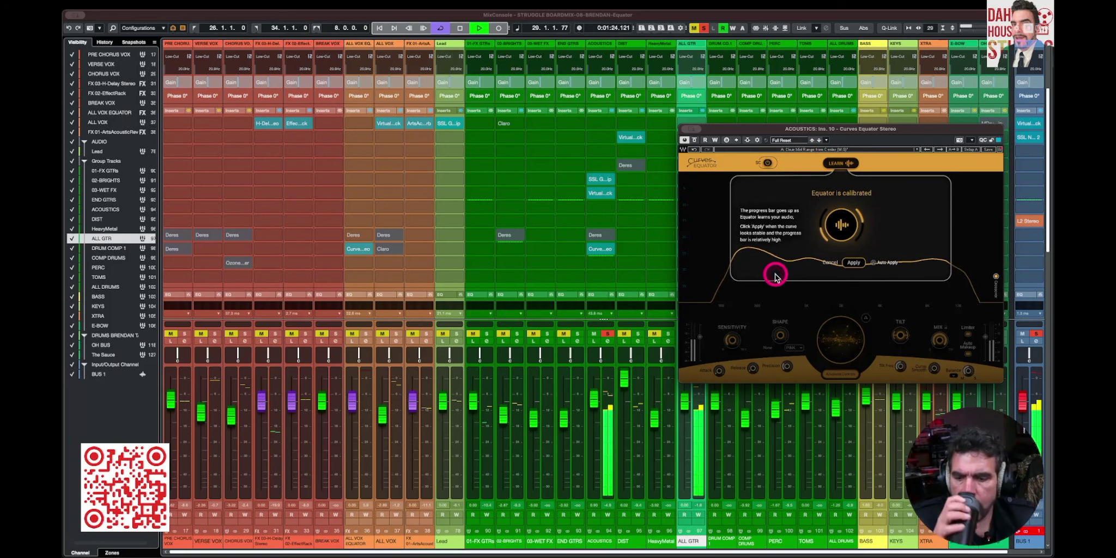
# Apply the learned curve in Curves Equator on ACOUSTICS and compare the processed sound against bypass
pyautogui.moveTo(898, 128); pyautogui.dragTo(884, 71)
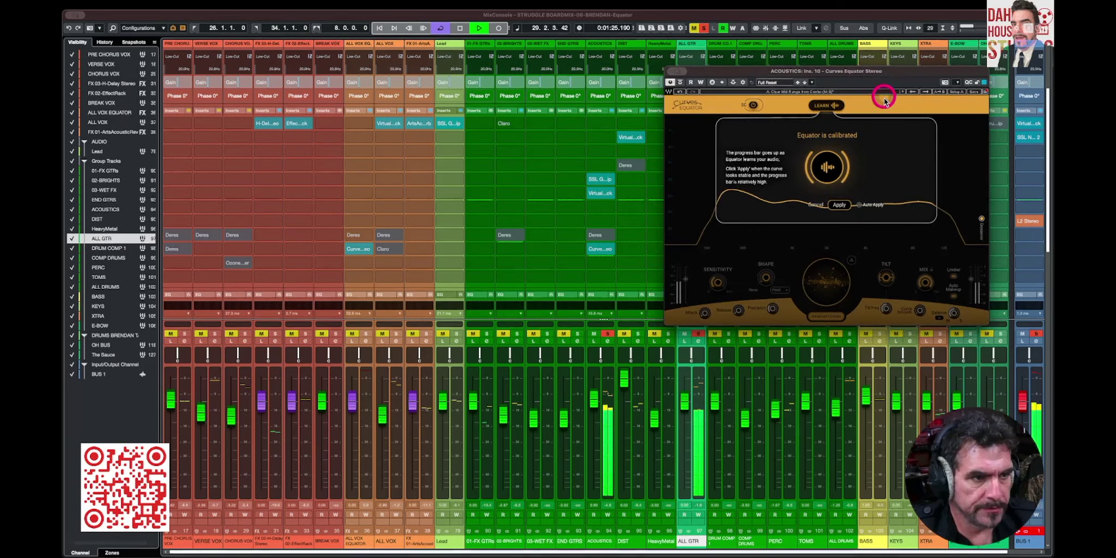
pyautogui.click(838, 207)
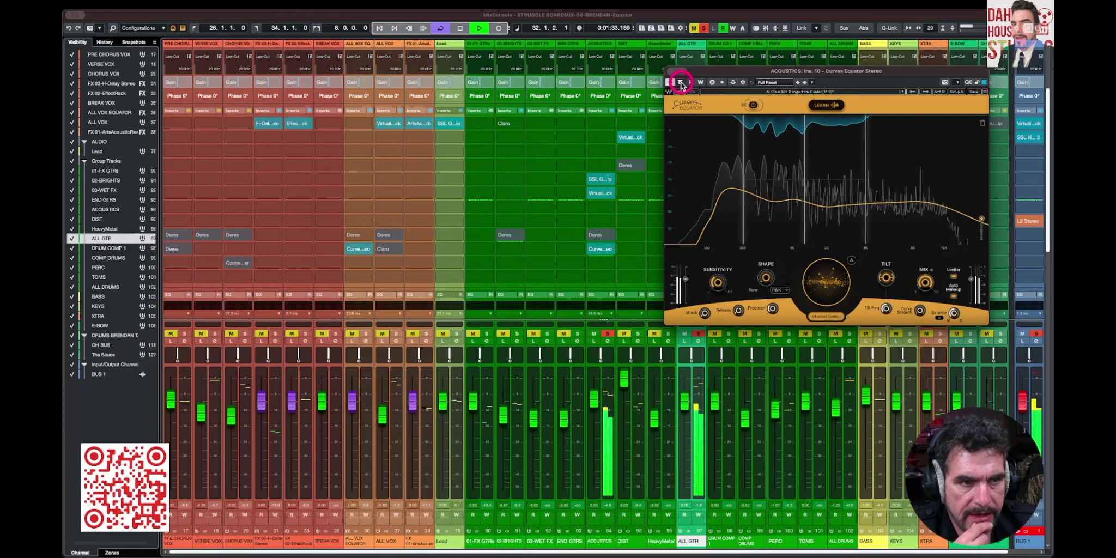
pyautogui.click(688, 101)
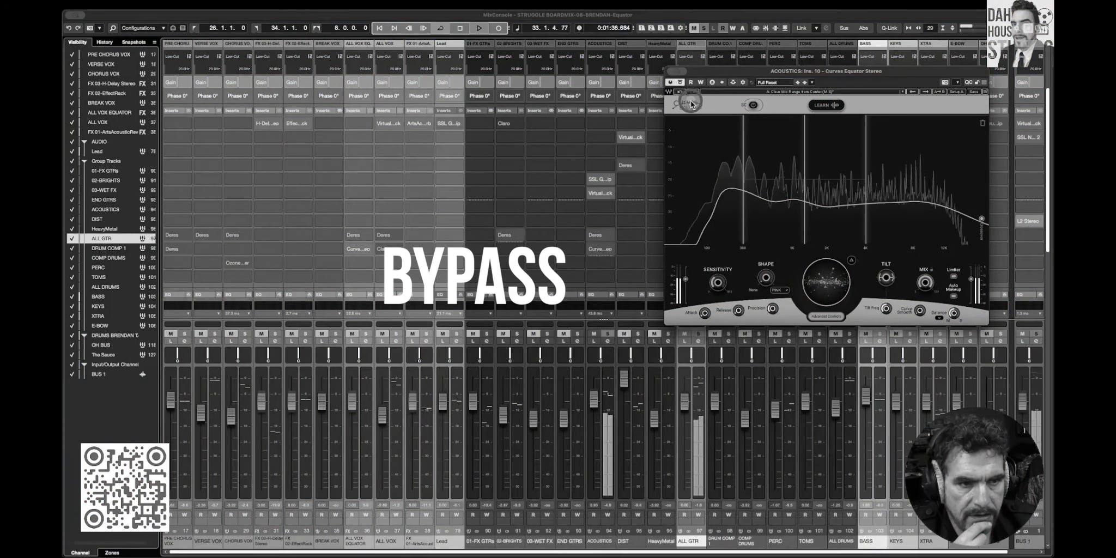
pyautogui.click(680, 82)
pyautogui.click(680, 81)
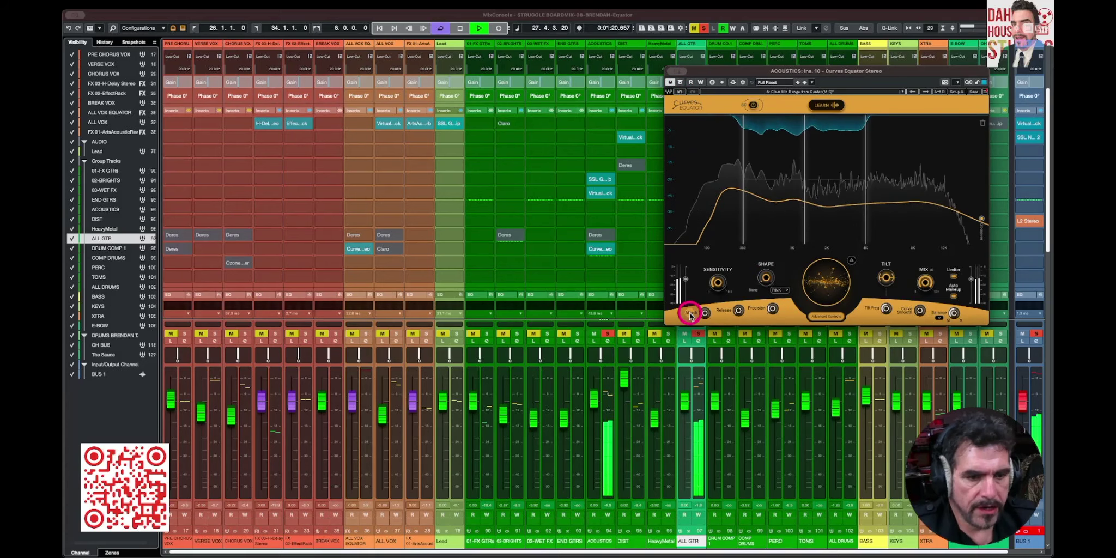
# Unsolo the ACOUSTICS channel and compare its Curves Equator processing against bypass in the full mix
pyautogui.click(609, 335)
pyautogui.click(601, 248)
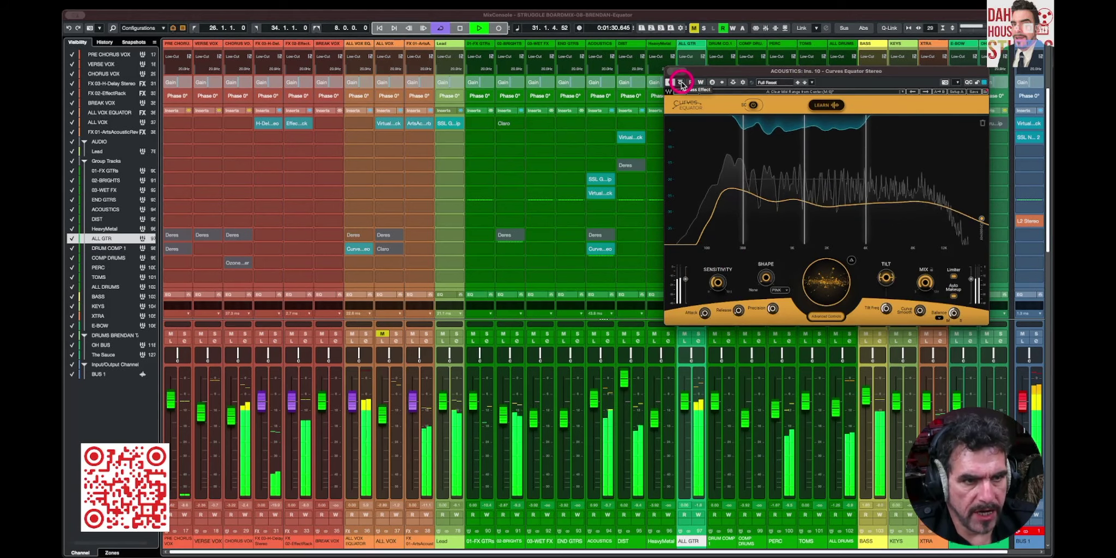
pyautogui.click(681, 85)
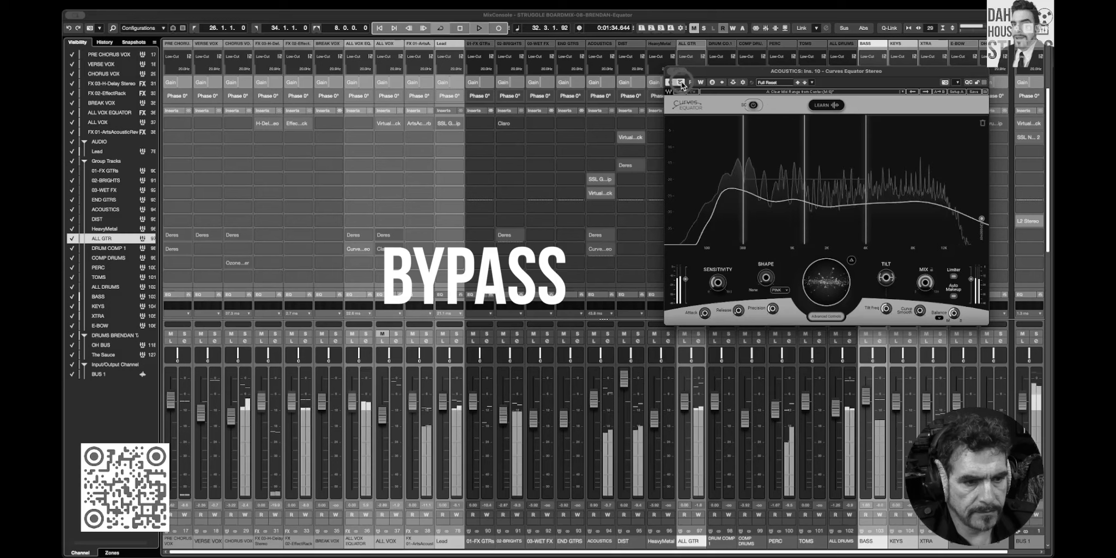
pyautogui.click(681, 84)
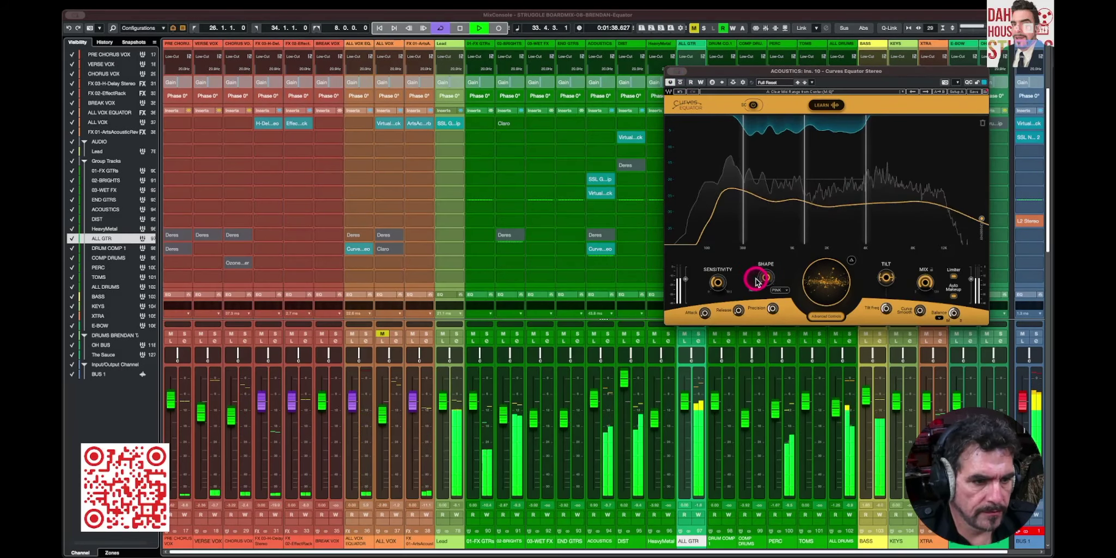
# Fine-tune the shape of the ACOUSTICS curve and tilt it upward at the high frequencies, comparing the result against bypass
pyautogui.moveTo(765, 280); pyautogui.dragTo(764, 275)
pyautogui.moveTo(887, 278); pyautogui.dragTo(872, 257)
pyautogui.click(680, 83)
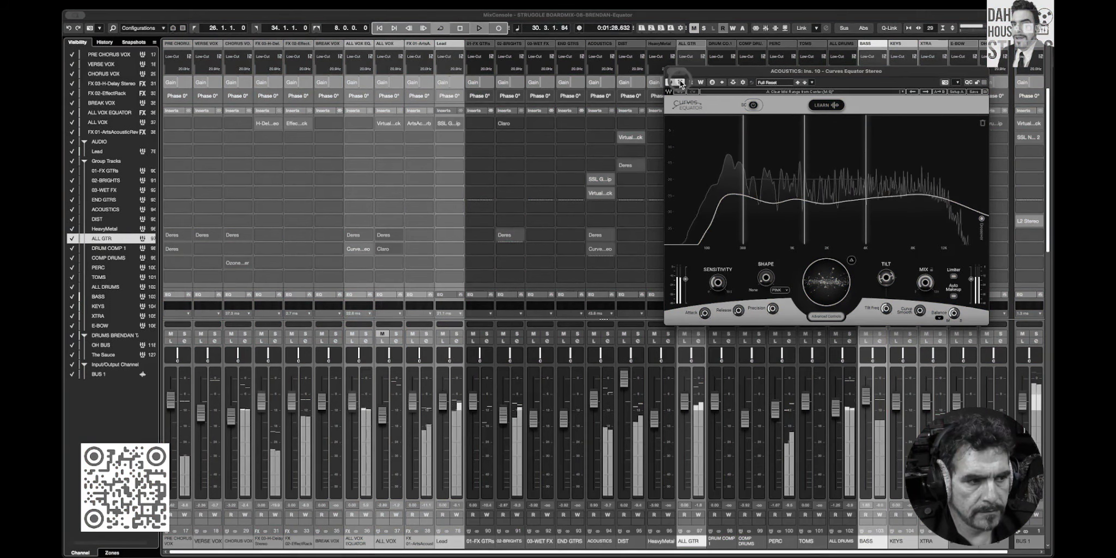
pyautogui.click(680, 83)
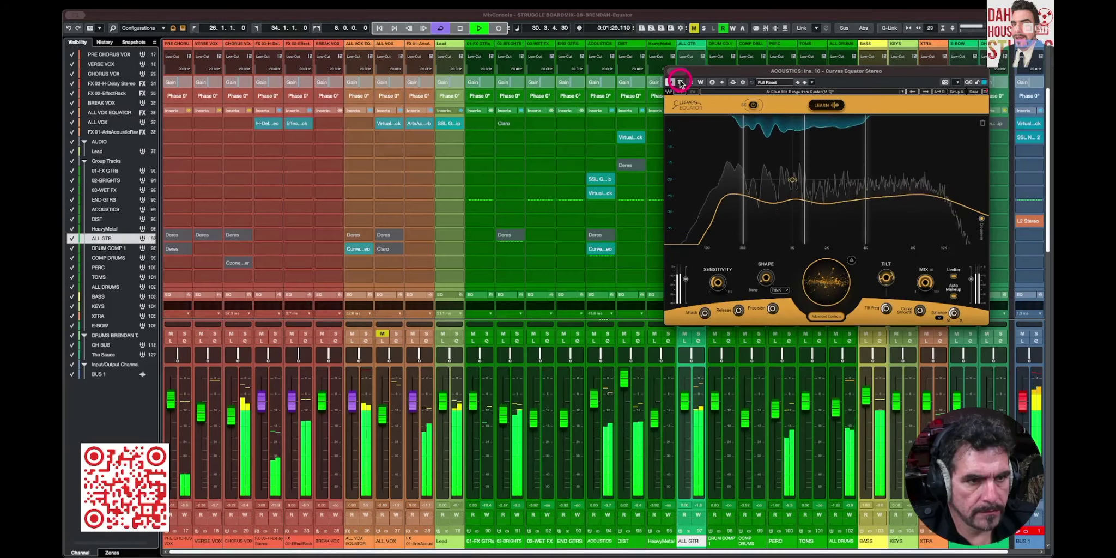
pyautogui.click(829, 275)
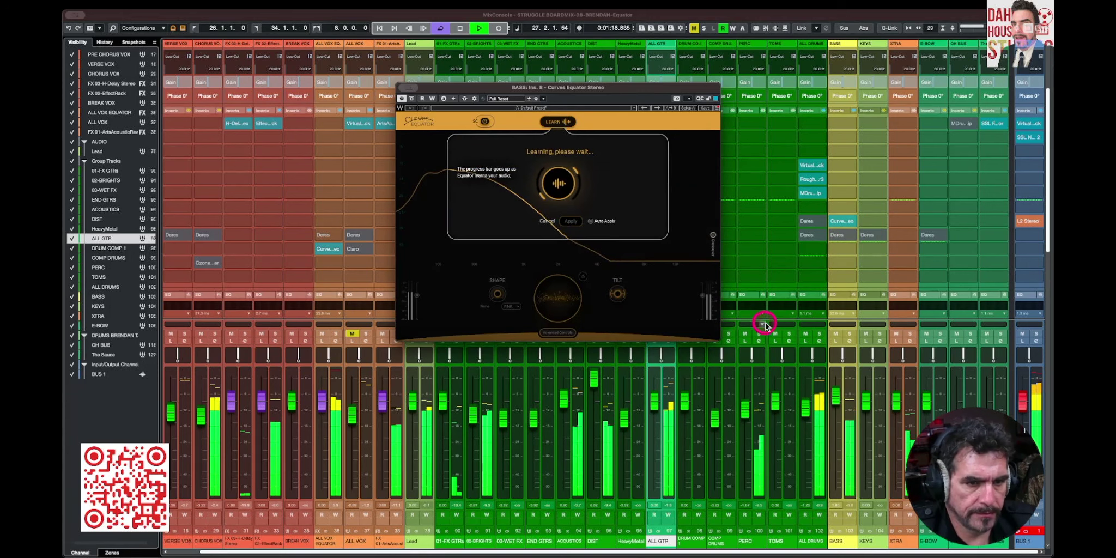
# Solo the BASS channel, apply the learned curve in its Curves Equator, and close the plugin
pyautogui.click(850, 333)
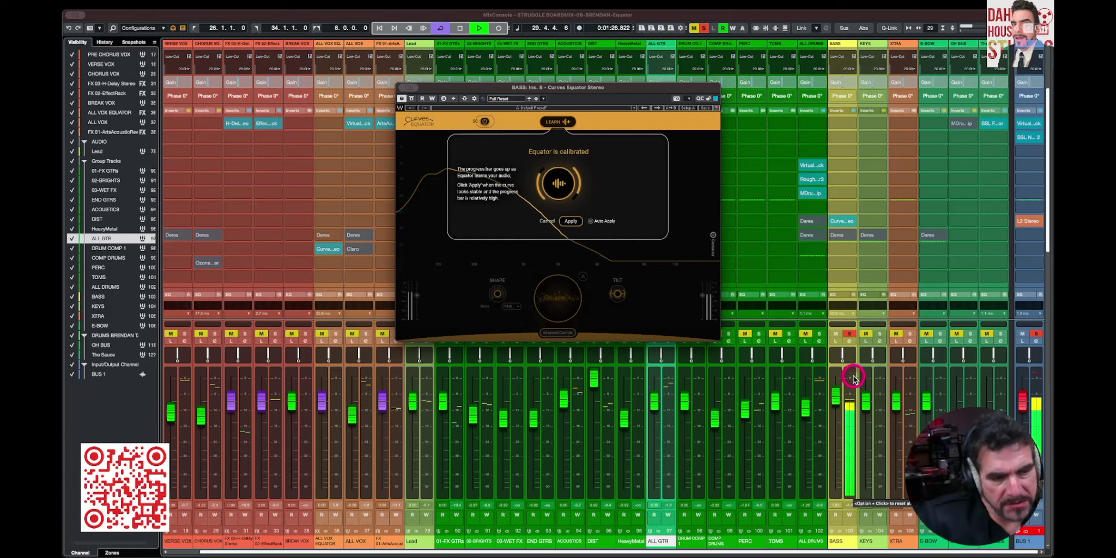
pyautogui.click(571, 222)
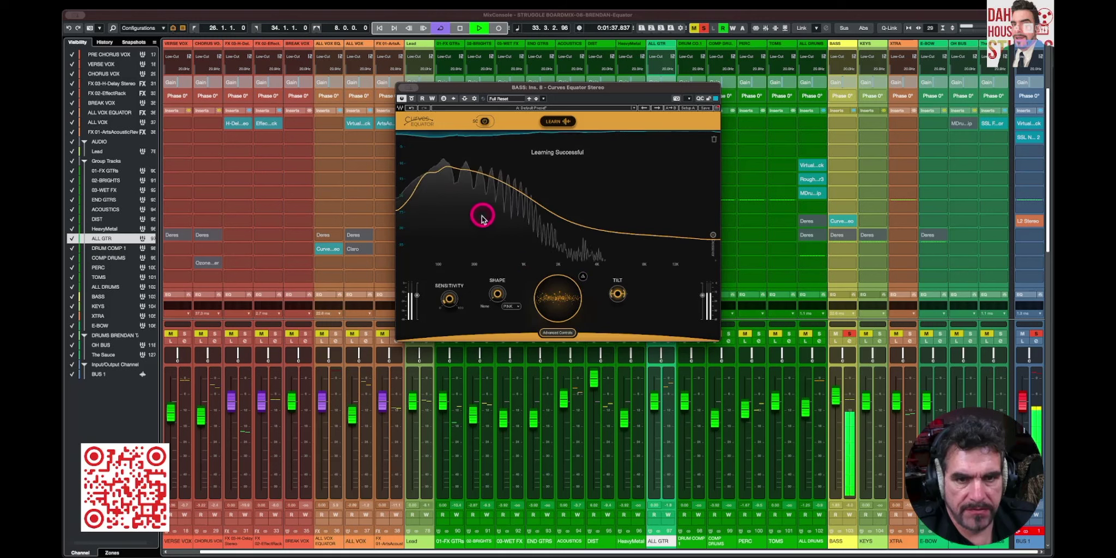
pyautogui.click(402, 87)
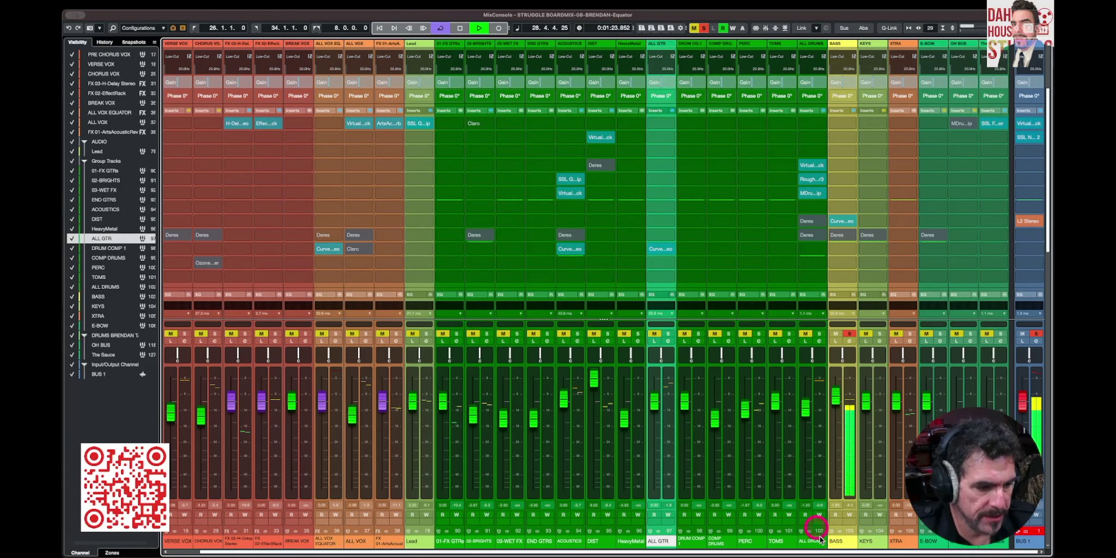
# Insert Curves Equator in the free slot below Deres on the ALL DRUMS channel
pyautogui.hscroll(-1, 834, 545)
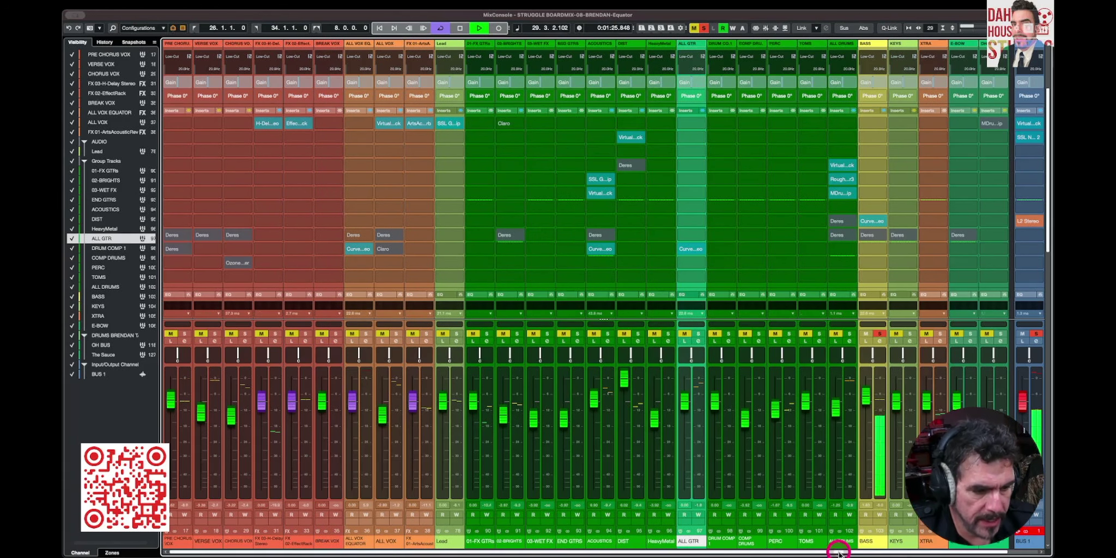
pyautogui.click(842, 541)
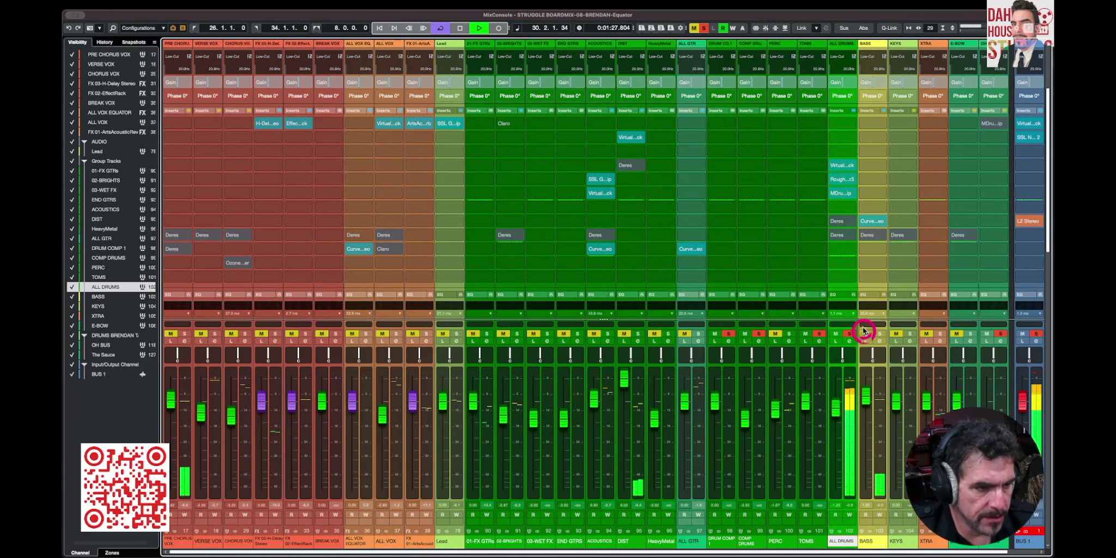
pyautogui.click(855, 250)
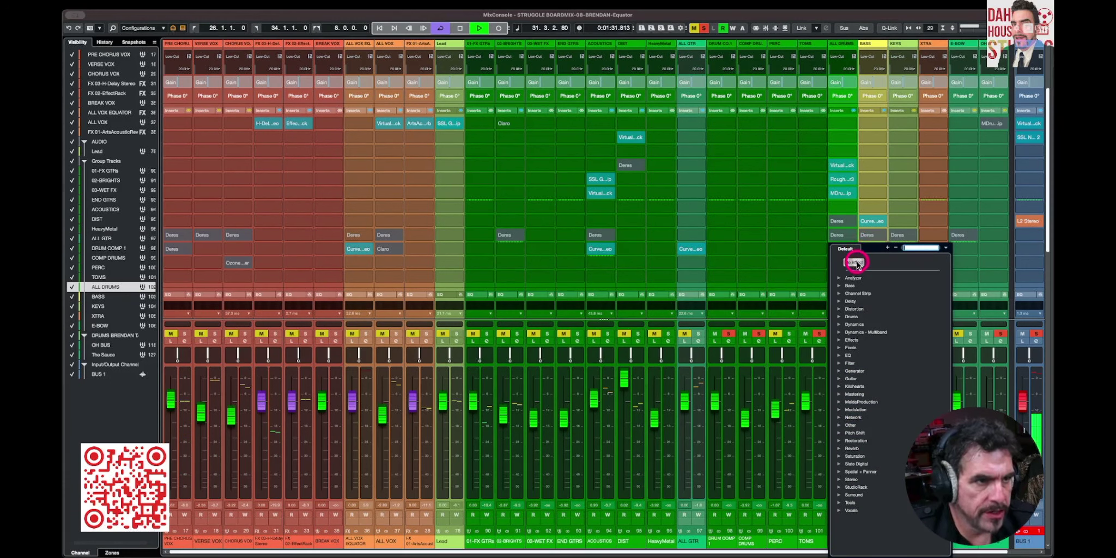
pyautogui.click(861, 362)
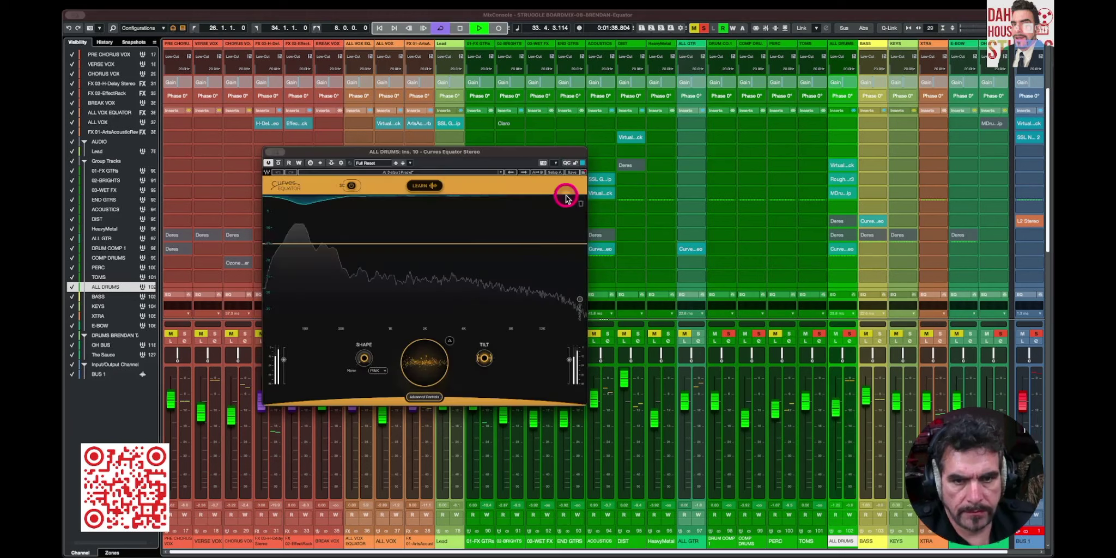
# Enable the side-chain of Curves Equator on ALL DRUMS and feed it from an active send on the BASS channel
pyautogui.click(331, 162)
pyautogui.click(429, 246)
pyautogui.click(457, 249)
pyautogui.click(811, 342)
pyautogui.click(835, 340)
pyautogui.click(439, 190)
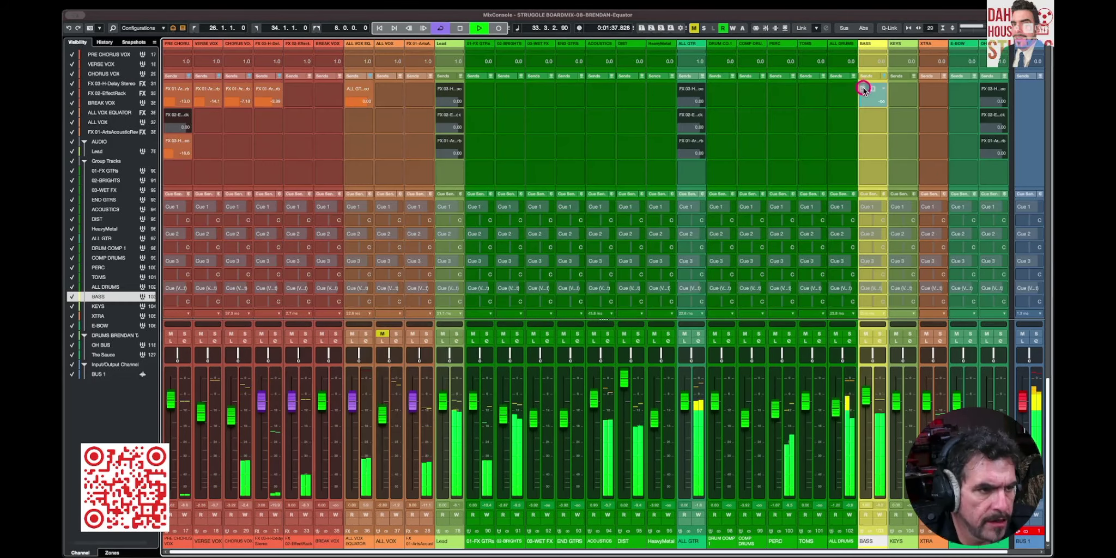
pyautogui.click(868, 104)
pyautogui.click(868, 103)
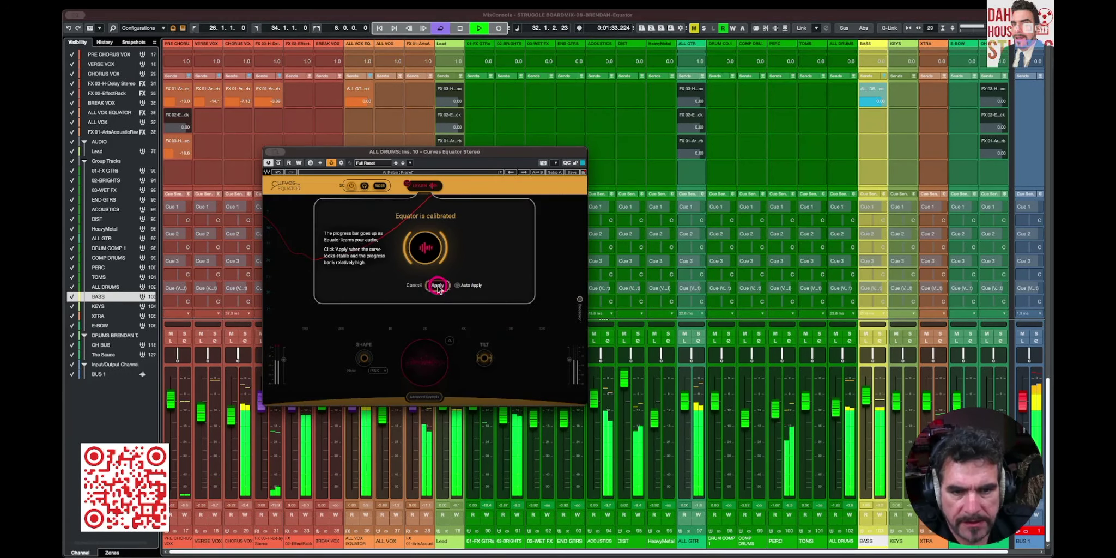
# Apply the curve learned from the bass side-chain on ALL DRUMS and compare the ducked drums against bypass
pyautogui.click(437, 286)
pyautogui.moveTo(459, 154); pyautogui.dragTo(609, 198)
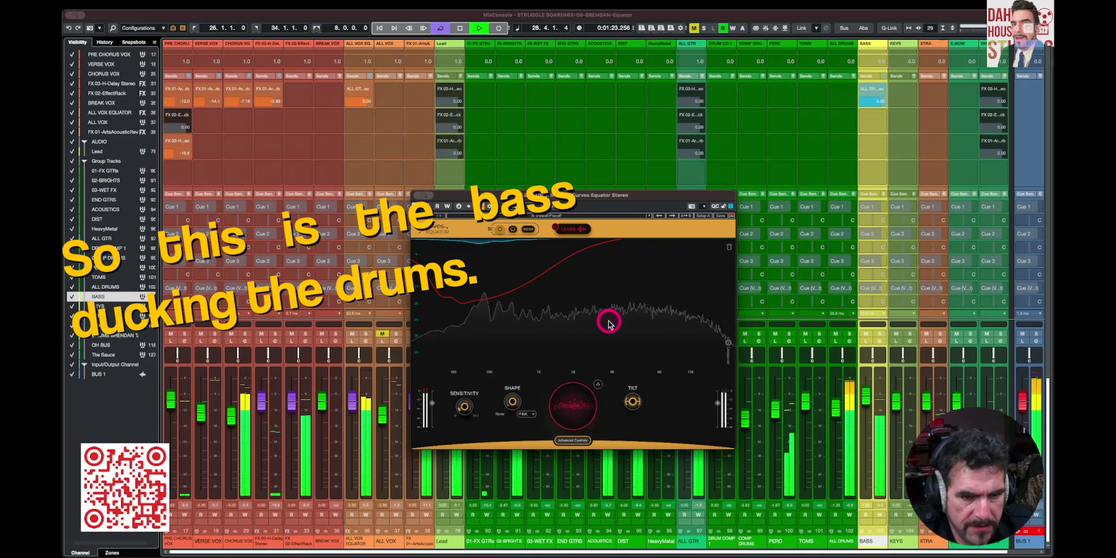
pyautogui.moveTo(573, 404)
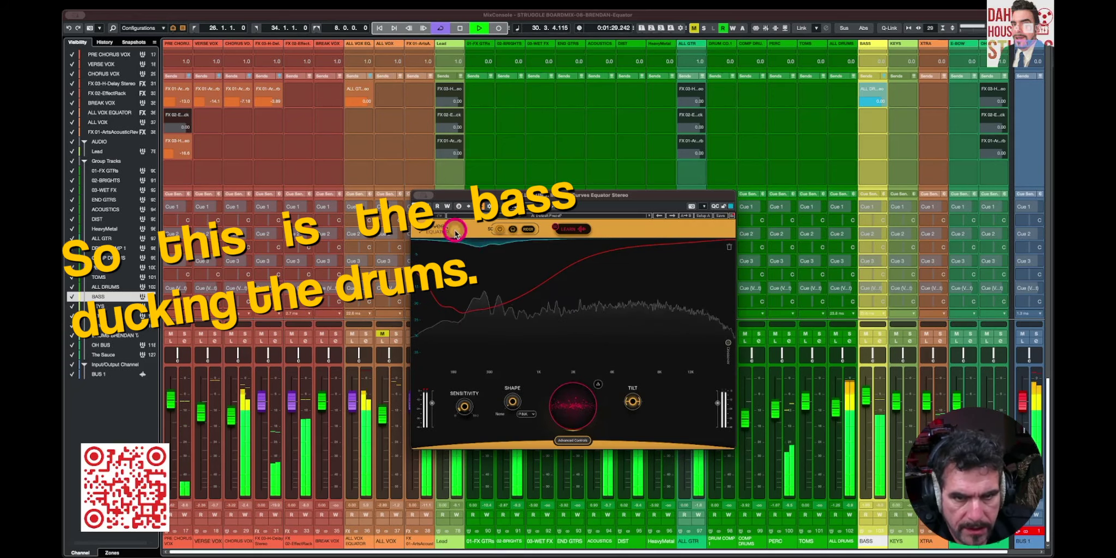
pyautogui.click(431, 206)
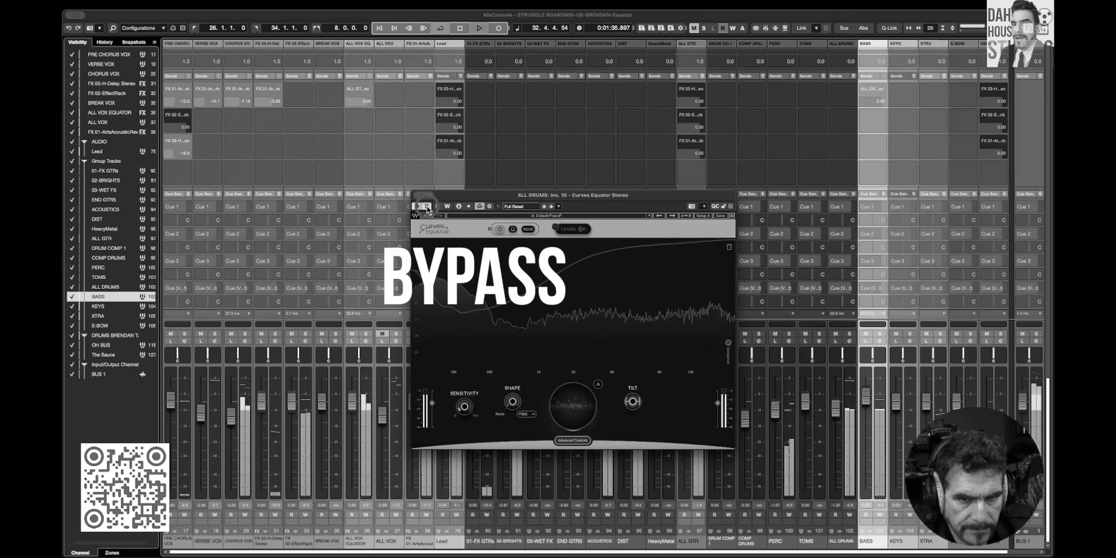
pyautogui.click(428, 230)
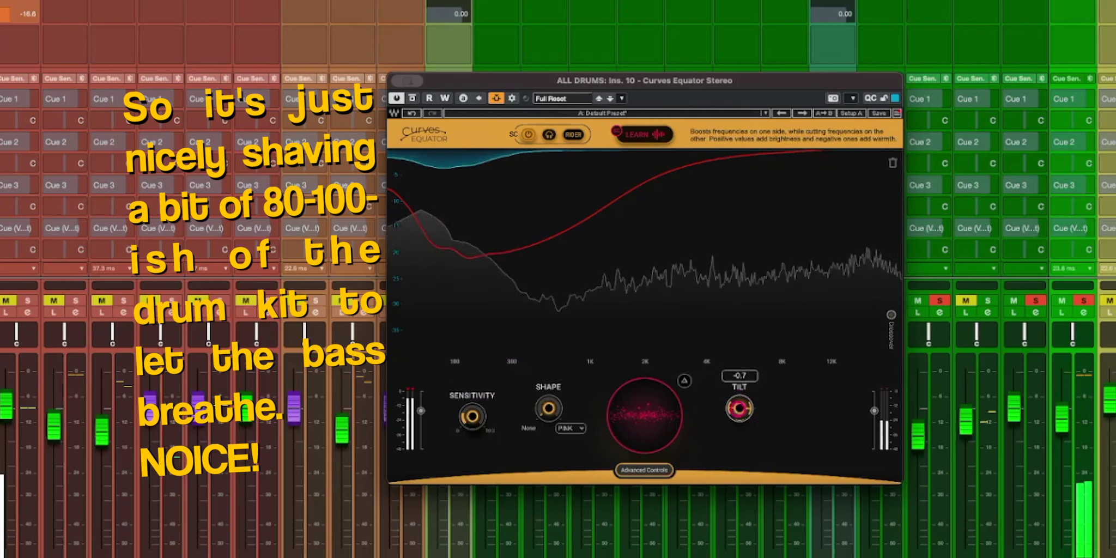
# Fine-tune the tilt of the ALL DRUMS curve, then clear the solos and close the plugin
pyautogui.moveTo(930, 444); pyautogui.dragTo(930, 450)
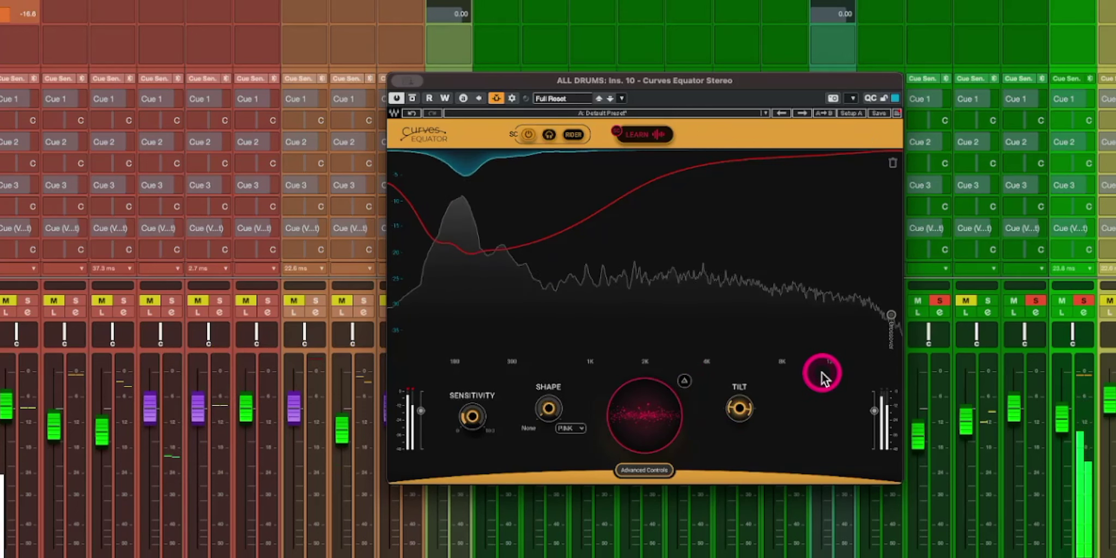
pyautogui.hotkey('alt', 's')
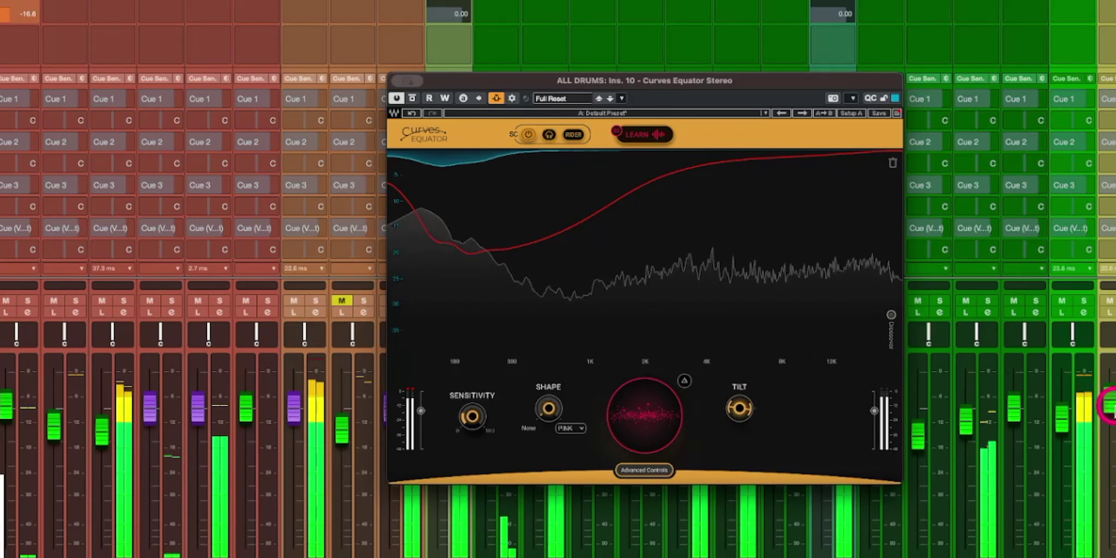
pyautogui.press('super+w')
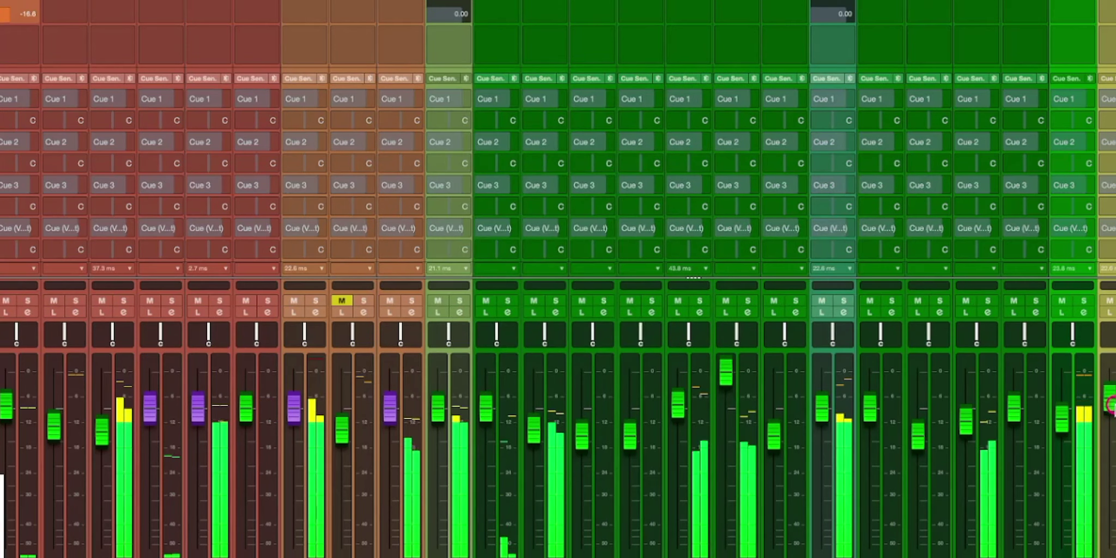
# Compare the ALL DRUMS Curves Equator against bypass in the full mix, with its advanced controls shown
pyautogui.click(1065, 413)
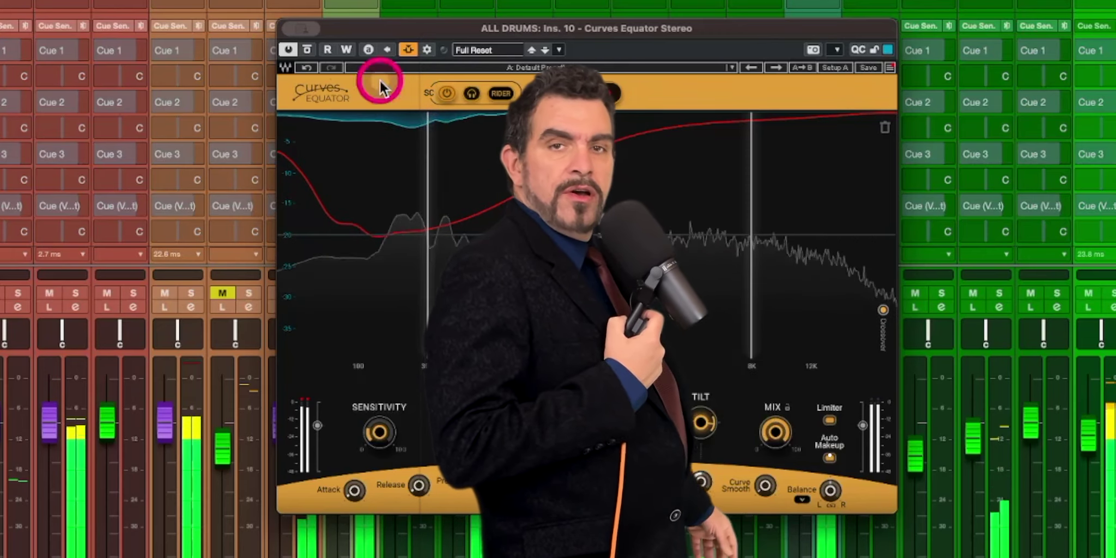
pyautogui.click(308, 50)
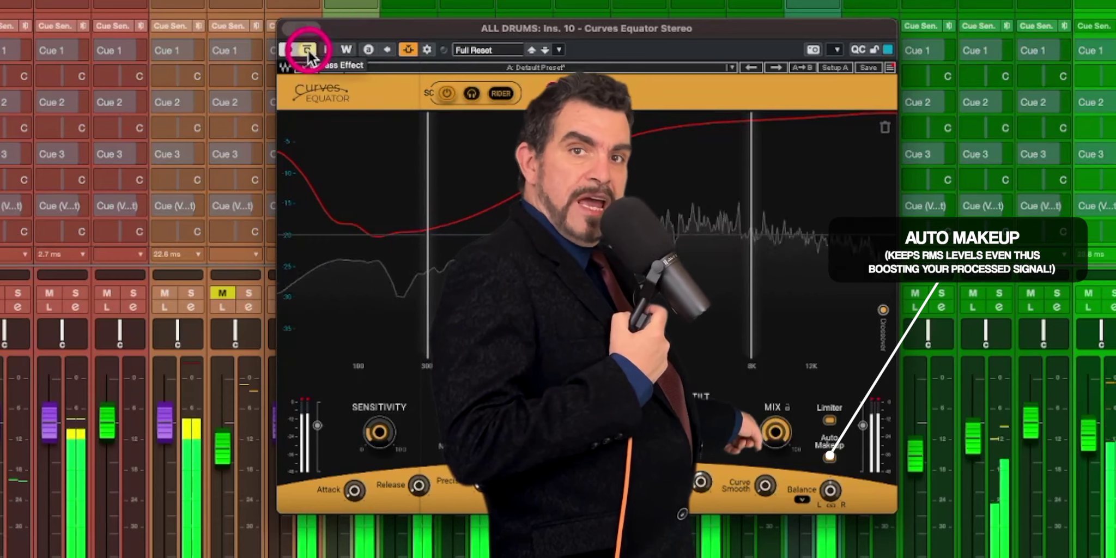
pyautogui.click(308, 50)
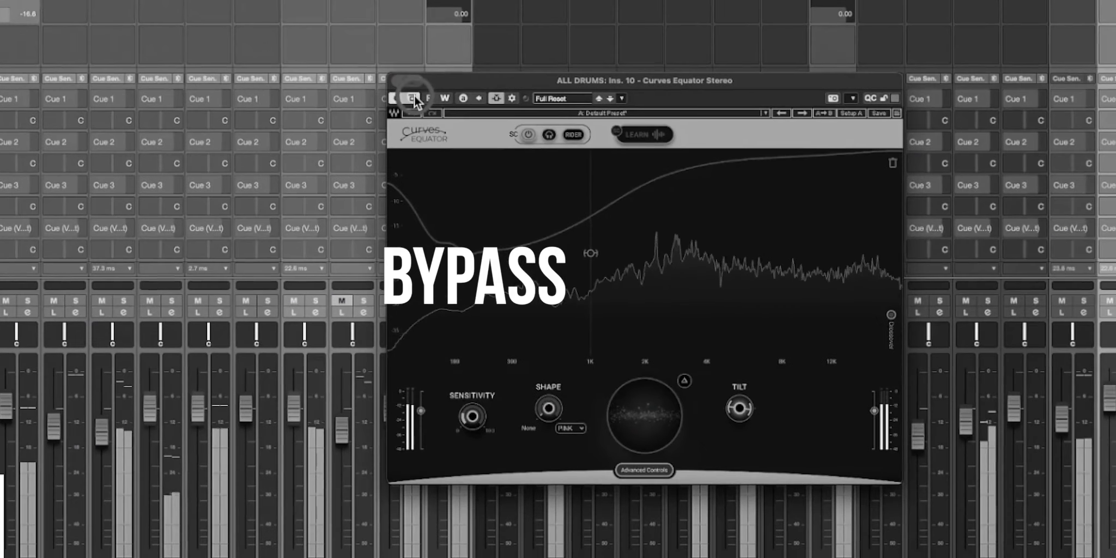
pyautogui.click(309, 48)
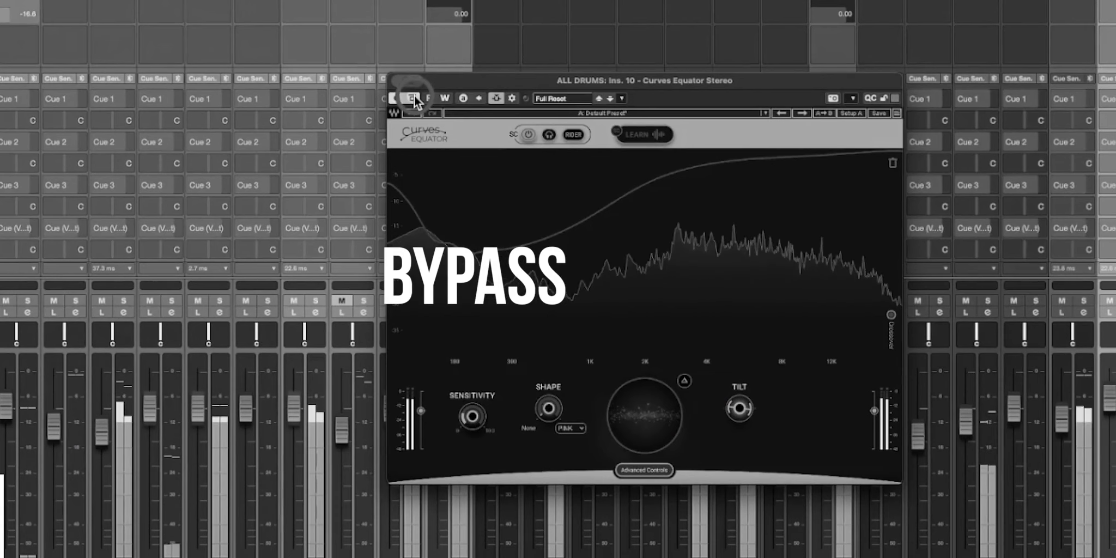
pyautogui.click(645, 470)
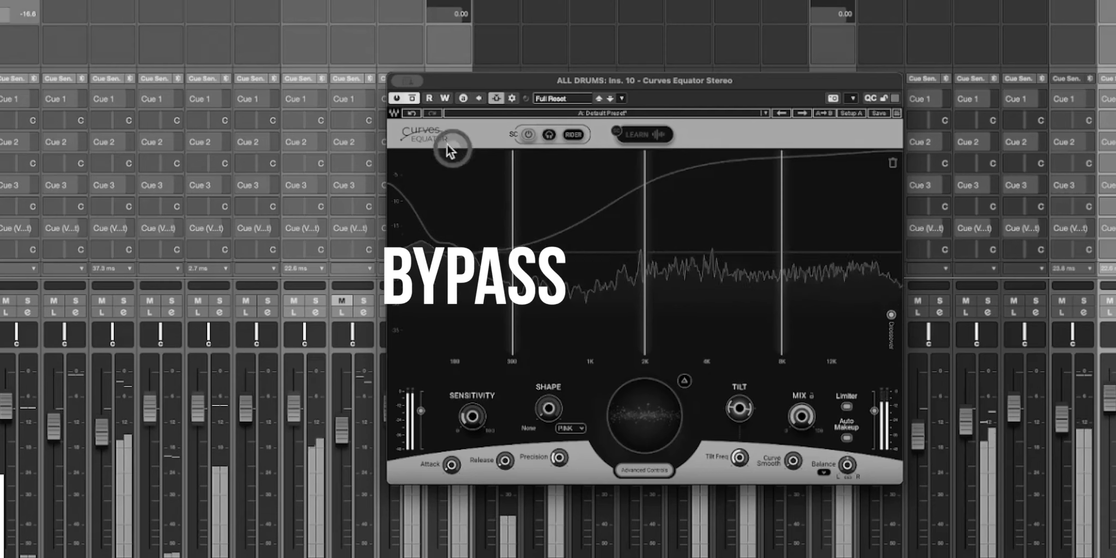
pyautogui.click(412, 99)
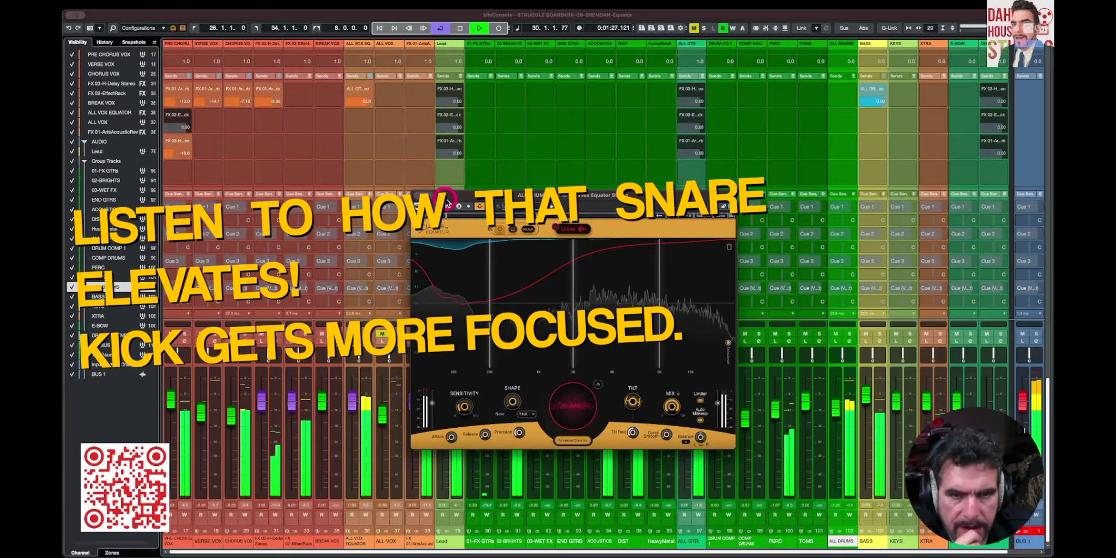
pyautogui.click(449, 152)
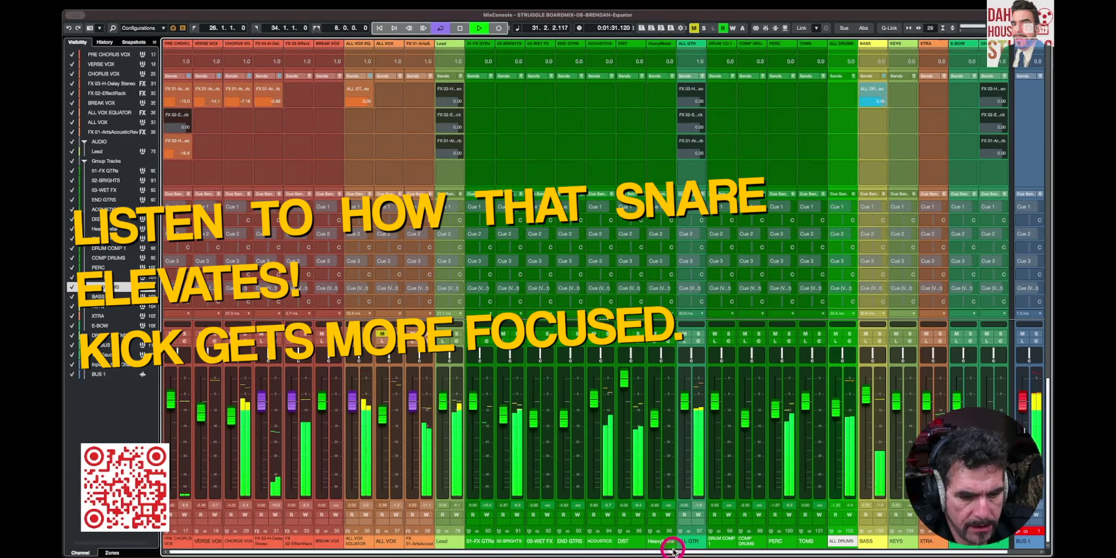
# Turn on Q-Link to link the ALL VOX EQUATOR, ACOUSTICS, ALL GTR, ALL DRUMS and BASS channels
pyautogui.hscroll(1, 673, 552)
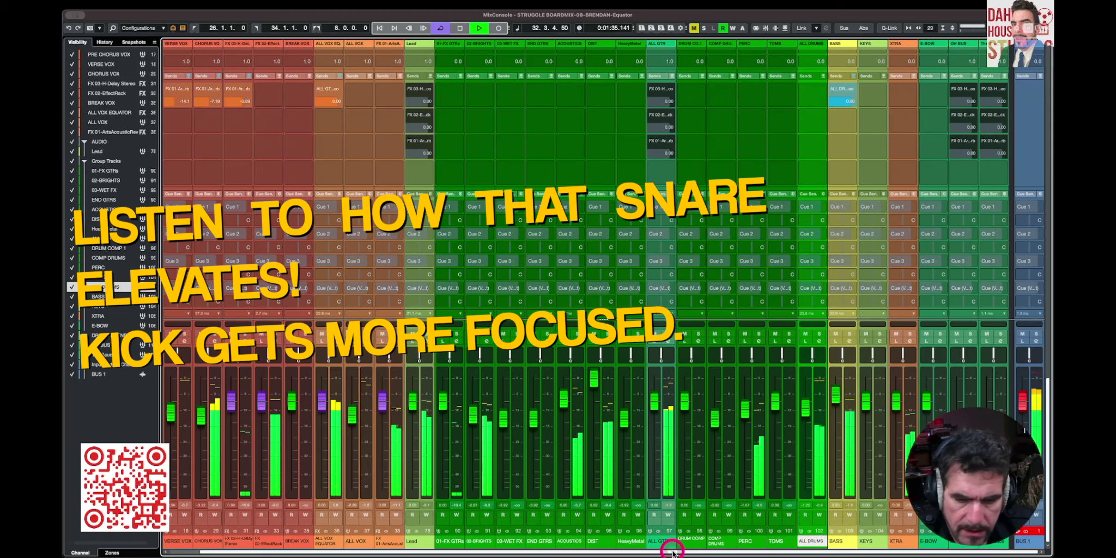
pyautogui.hscroll(-1, 673, 551)
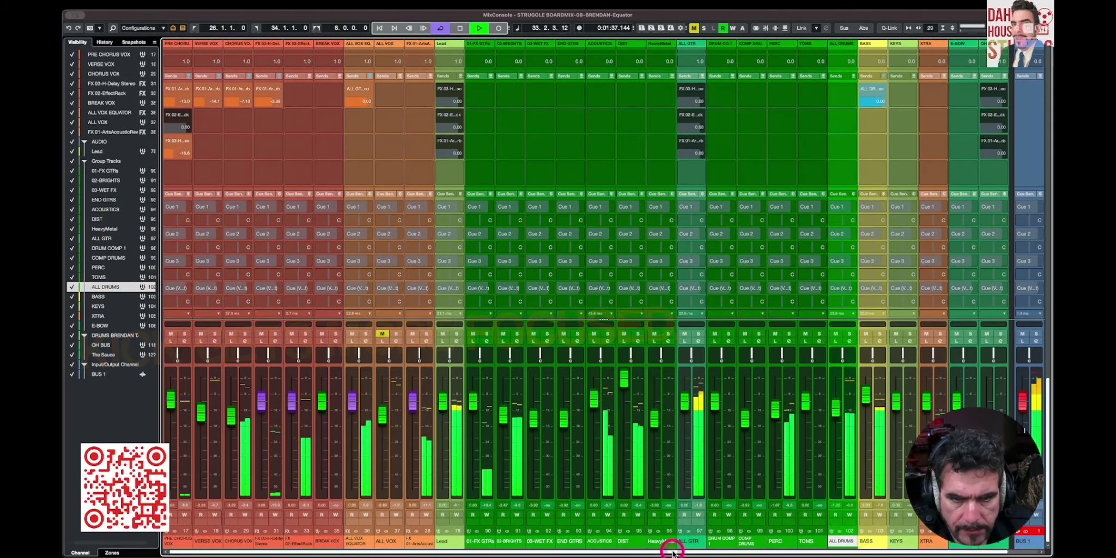
pyautogui.click(889, 29)
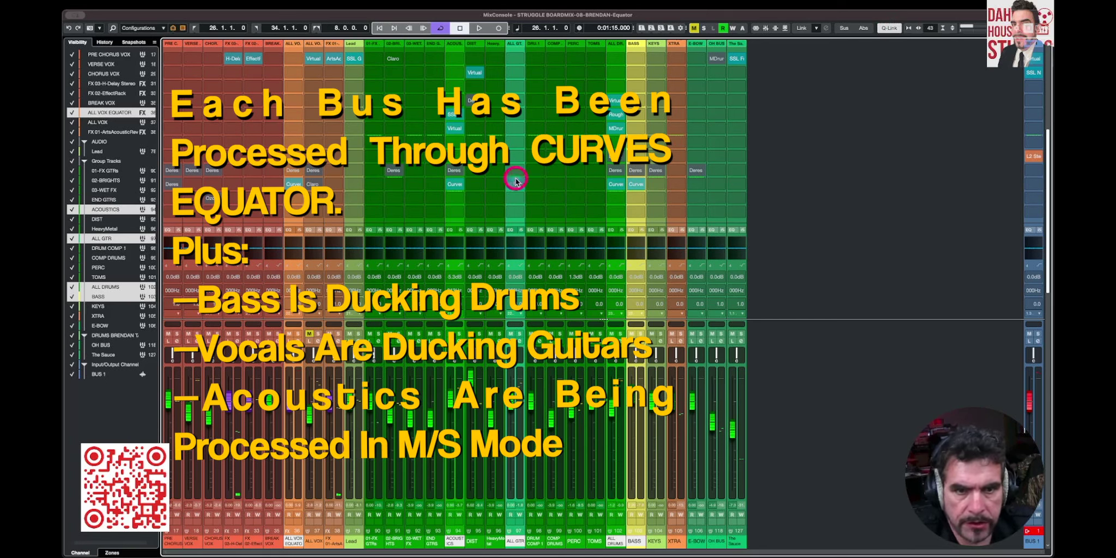
# Play the loop and compare the full mix with all linked Curves Equator inserts active and bypassed
pyautogui.moveTo(315, 182); pyautogui.dragTo(293, 183)
pyautogui.press('space')
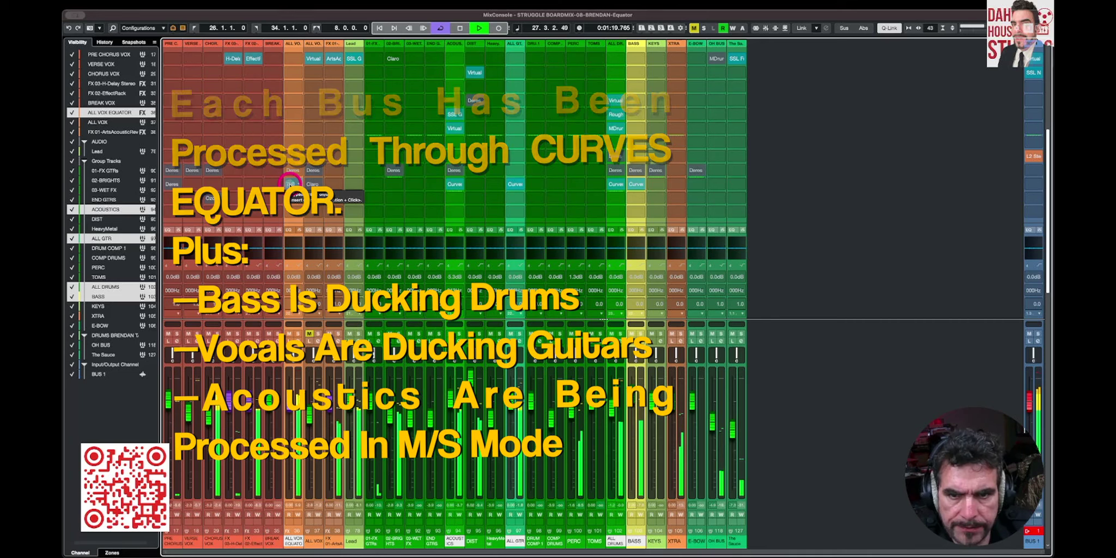
pyautogui.click(289, 184)
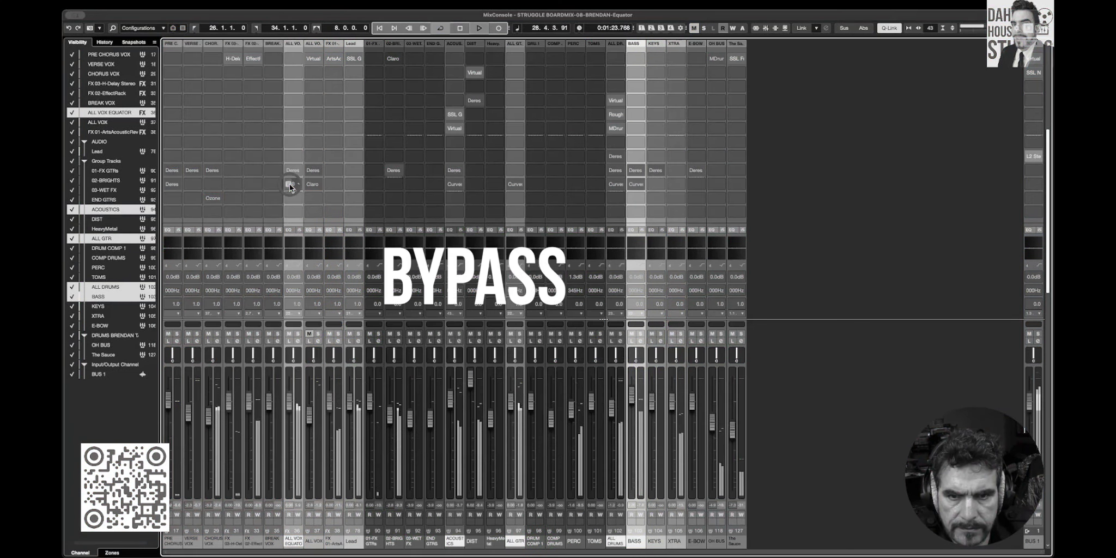
pyautogui.click(290, 185)
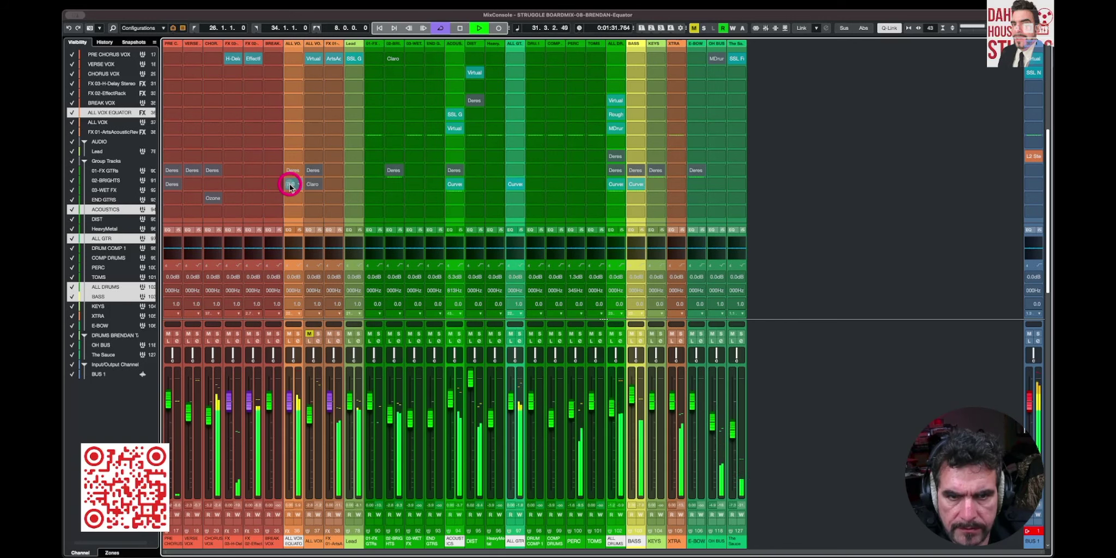
# Bypass and re-enable the linked Curves Equator inserts once more while listening to the full mix
pyautogui.click(290, 186)
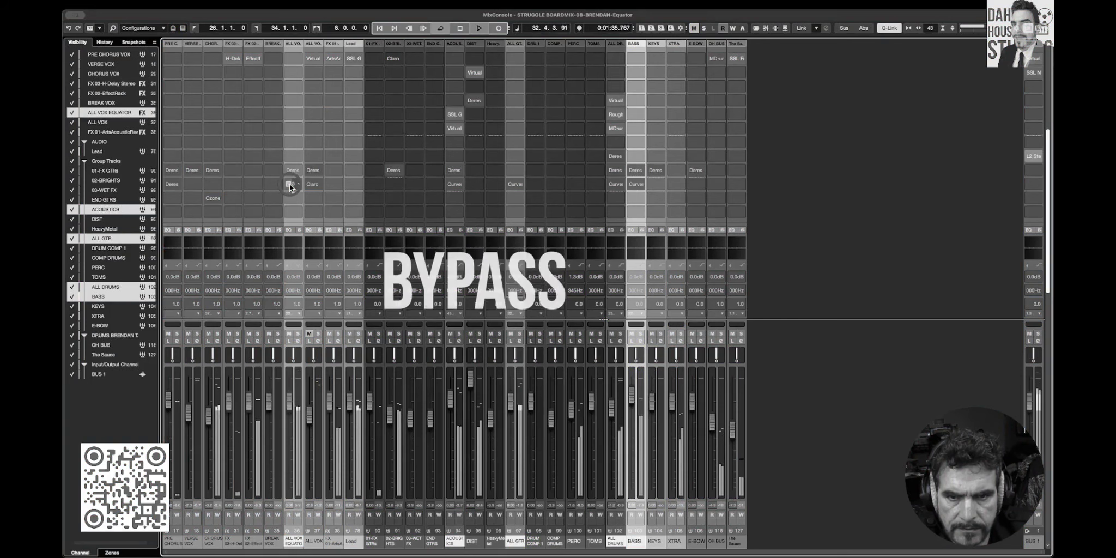
pyautogui.click(290, 185)
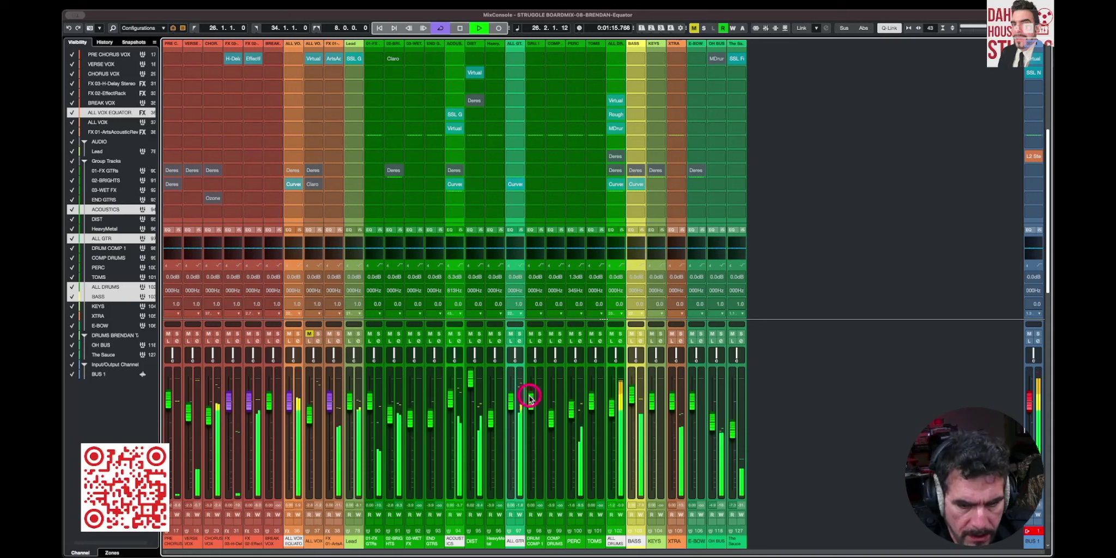
# Pull down the high end of the curve in the ACOUSTICS Curves Equator, then close the plugin
pyautogui.click(455, 184)
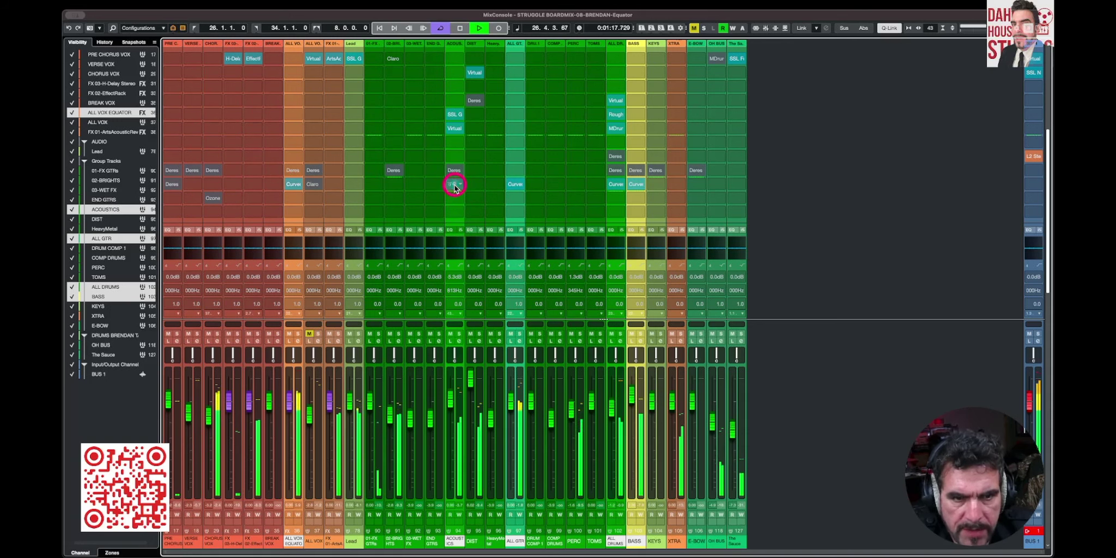
pyautogui.click(793, 158)
pyautogui.moveTo(912, 190); pyautogui.dragTo(926, 220)
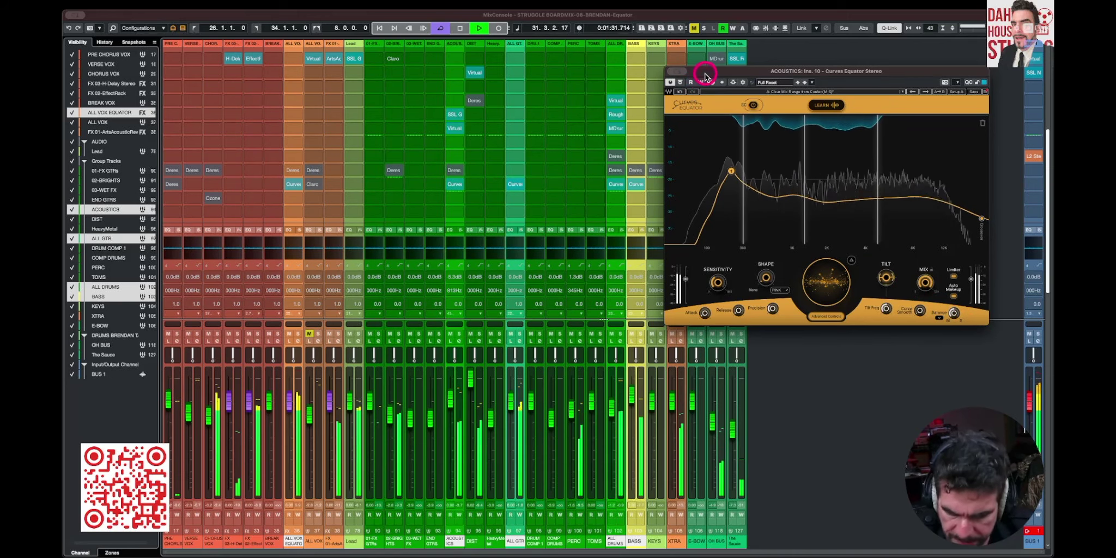
pyautogui.click(679, 72)
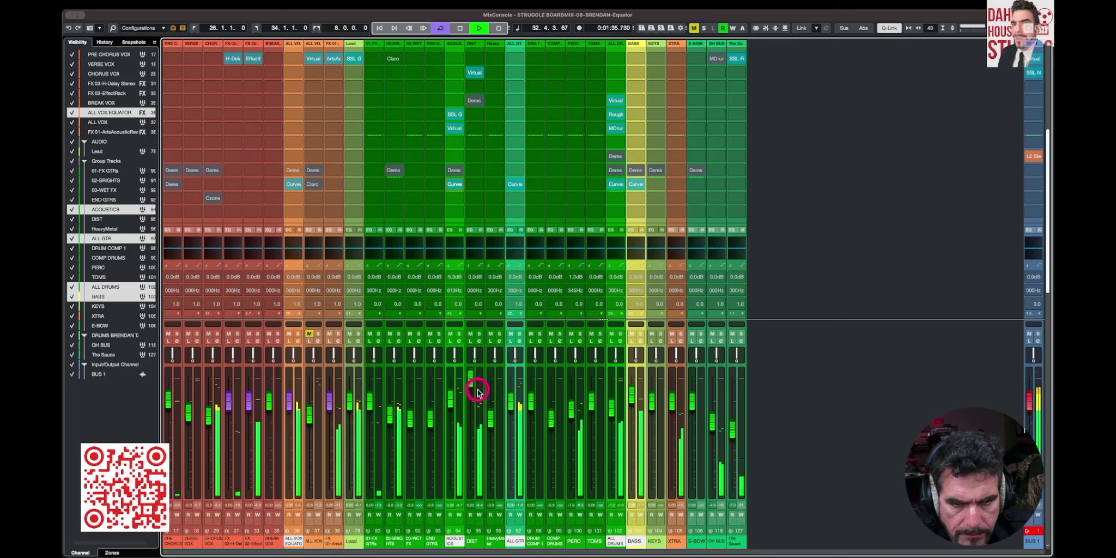
# Repeatedly compare the looping mix with the linked Curves Equator inserts bypassed and active, then stop playback
pyautogui.click(292, 185)
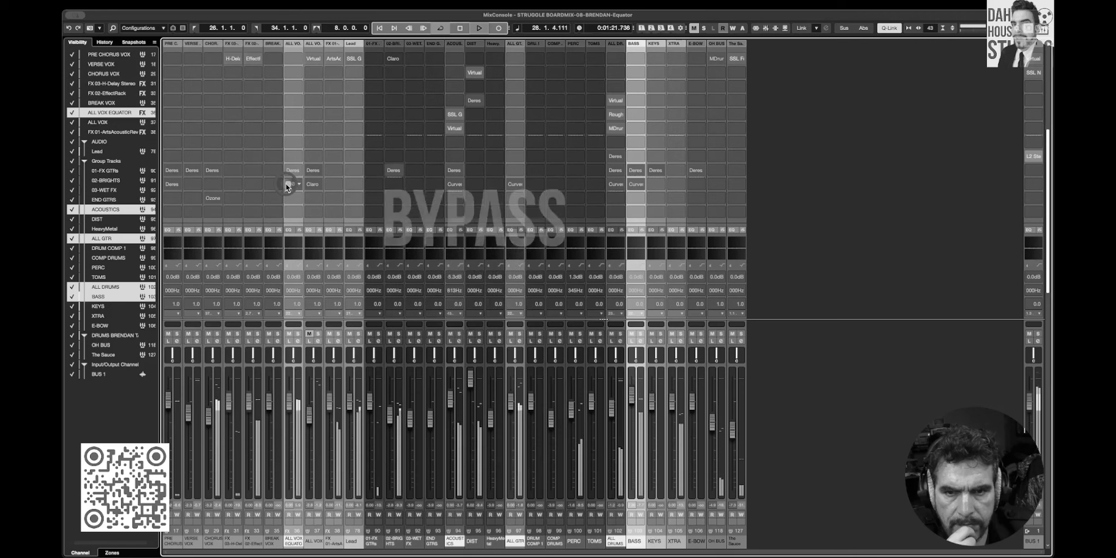
pyautogui.click(287, 184)
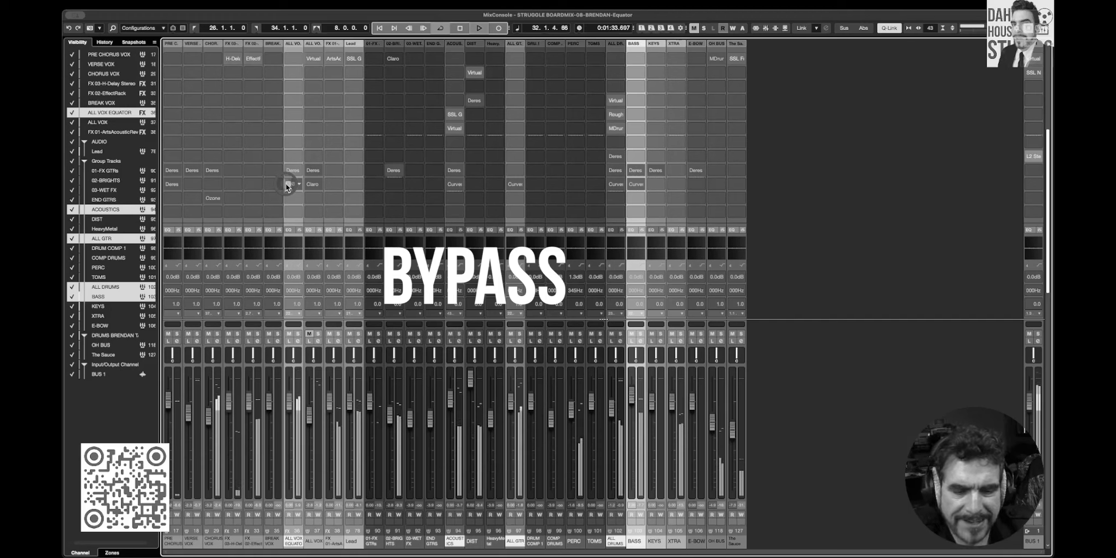
pyautogui.click(287, 184)
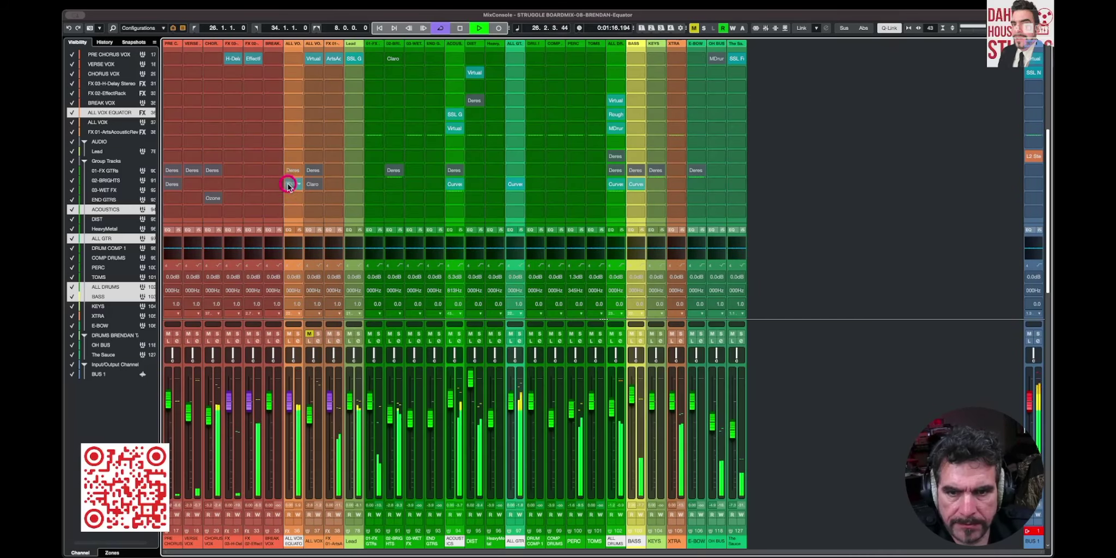
pyautogui.click(295, 183)
pyautogui.click(292, 185)
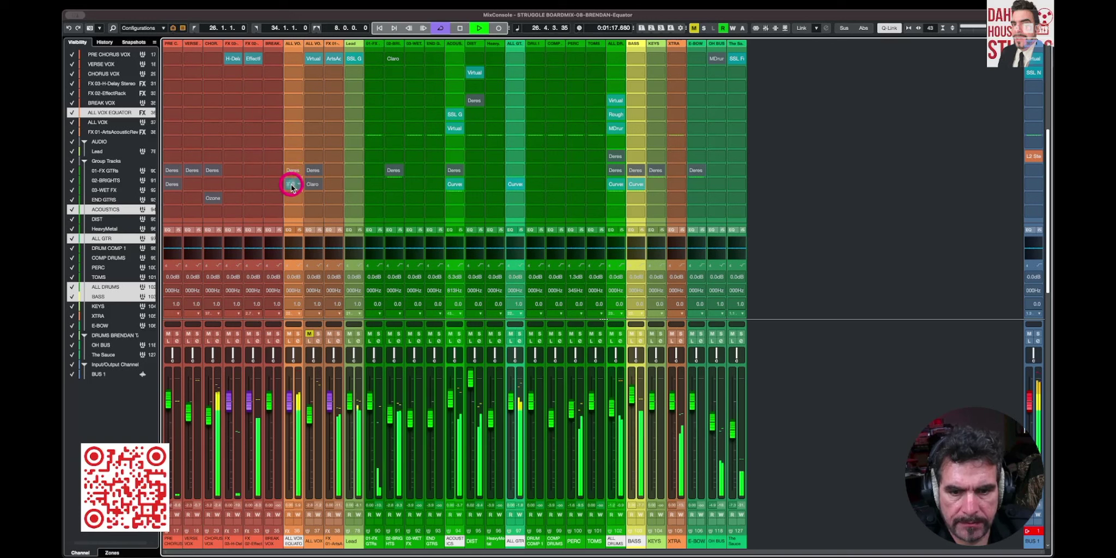
pyautogui.click(291, 187)
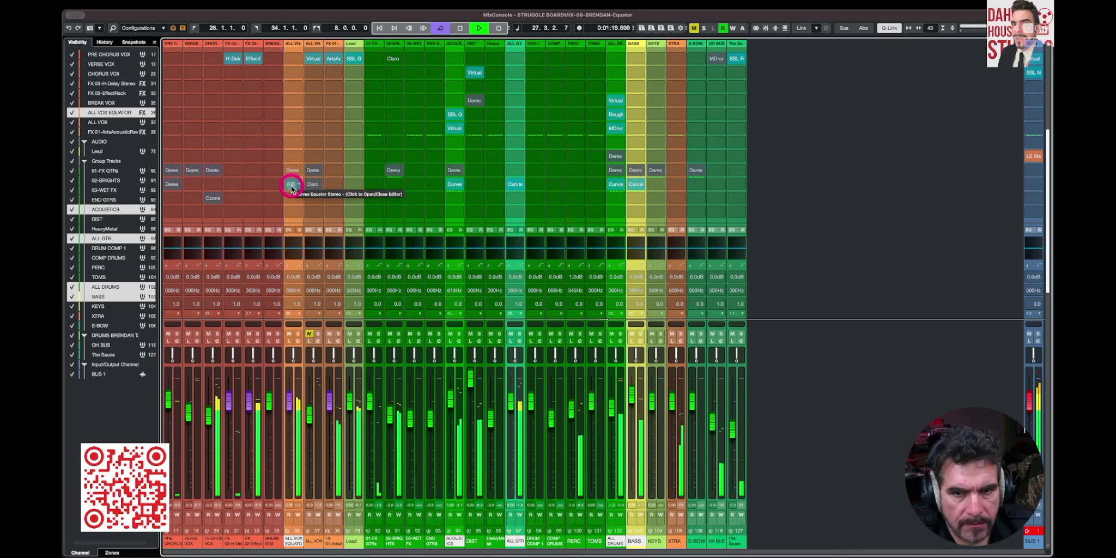
pyautogui.press('space')
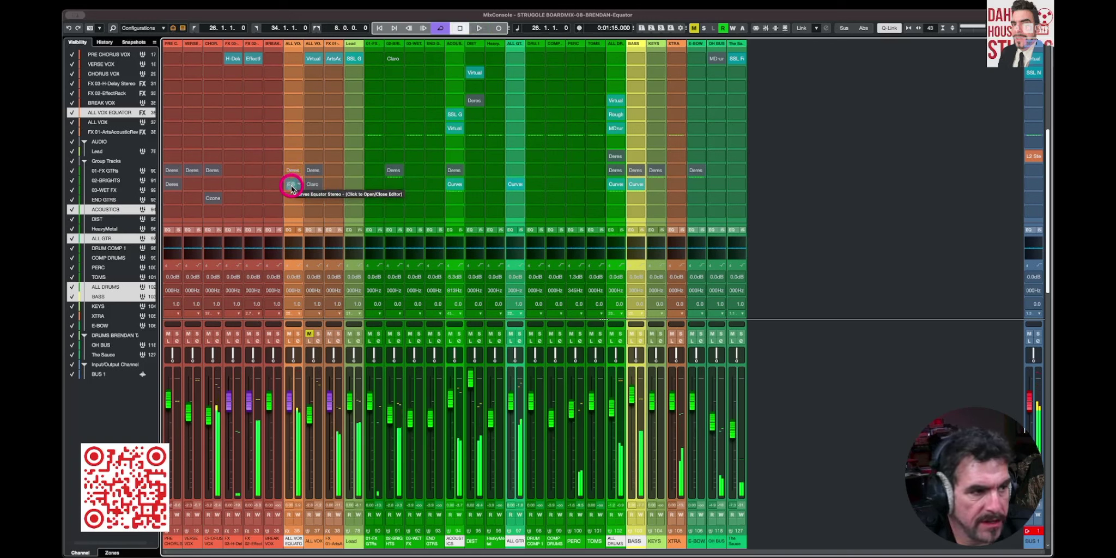
pyautogui.click(292, 187)
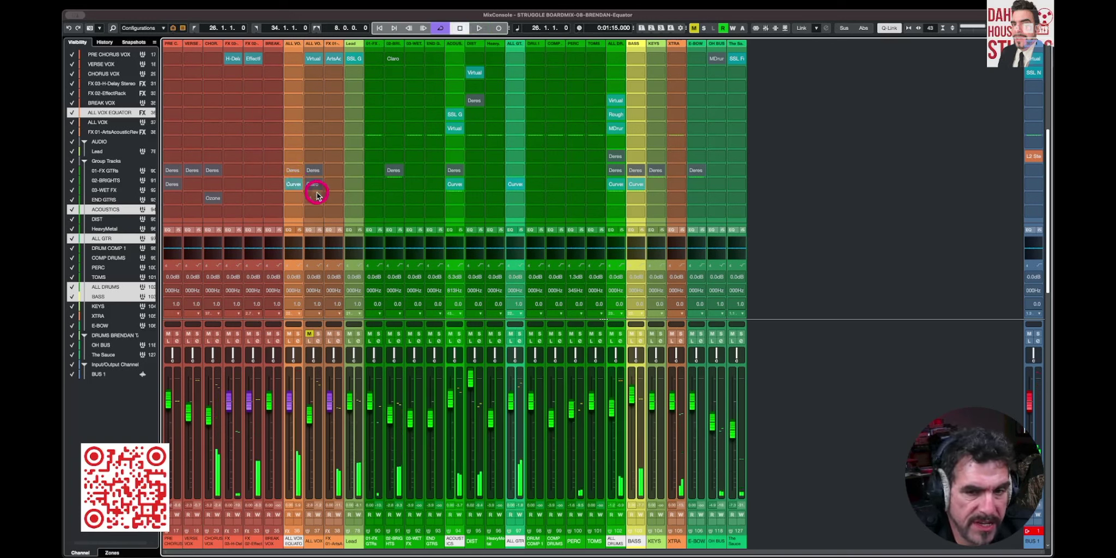
# Insert Curves Equator Stereo in the fourth insert slot of BUS 1
pyautogui.click(1035, 101)
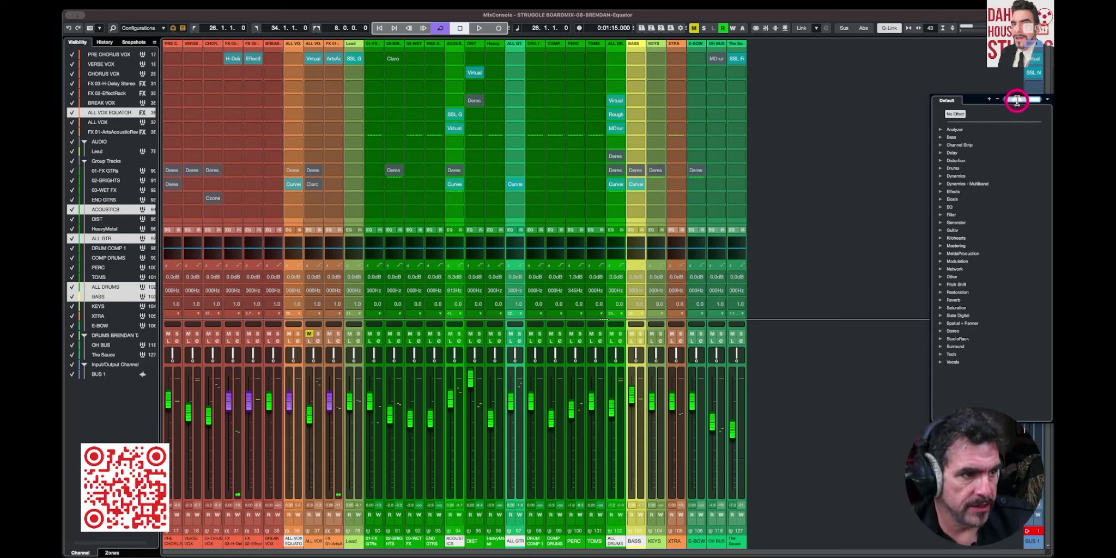
pyautogui.write('equ')
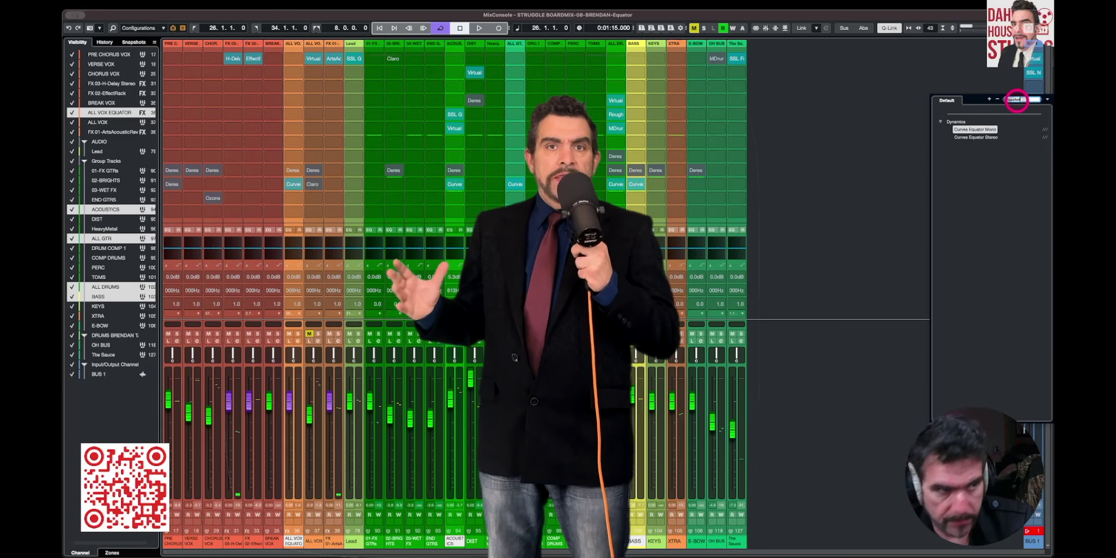
pyautogui.write('ator')
pyautogui.press('Down')
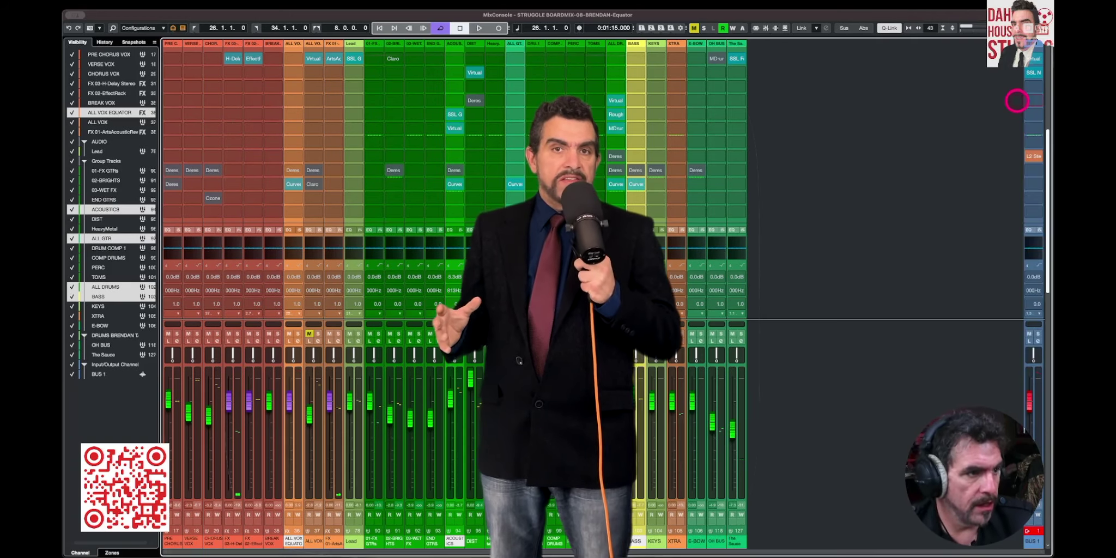
pyautogui.press('Return')
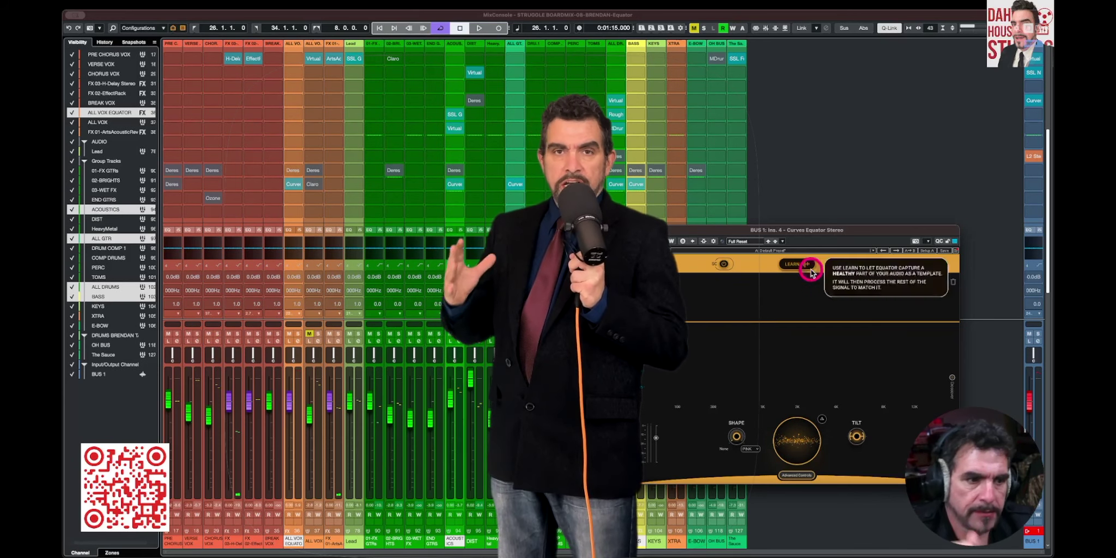
# Load the Master Bus 1 factory preset in the BUS 1 Curves Equator and learn the full mix's curve
pyautogui.moveTo(837, 232); pyautogui.dragTo(827, 165)
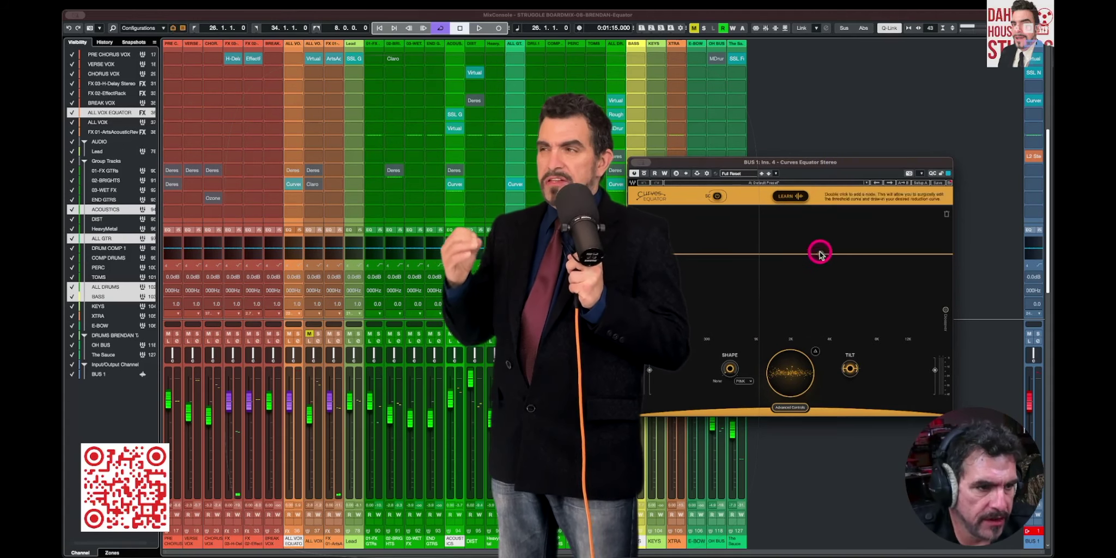
pyautogui.click(835, 184)
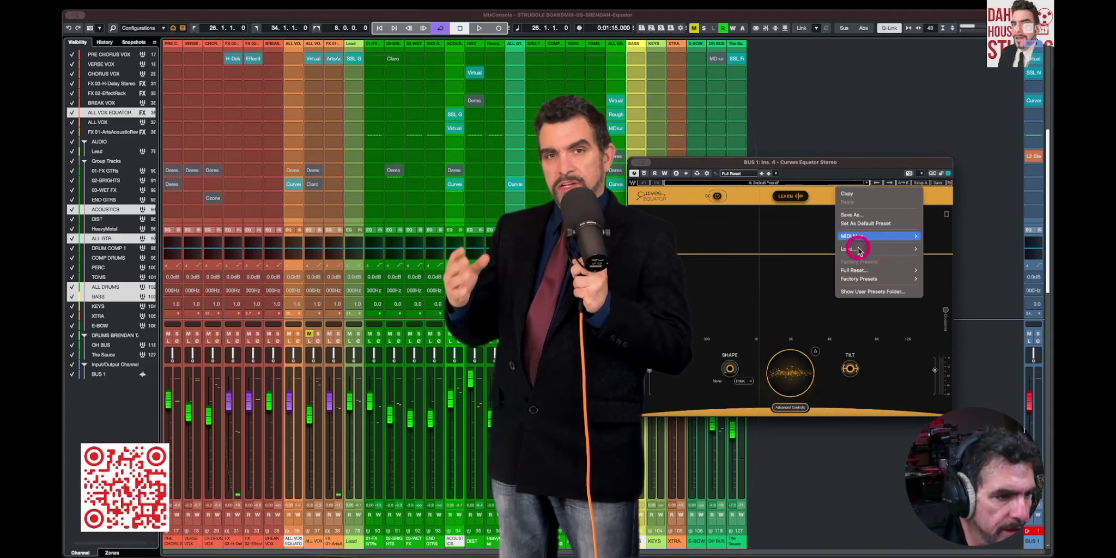
pyautogui.moveTo(862, 279)
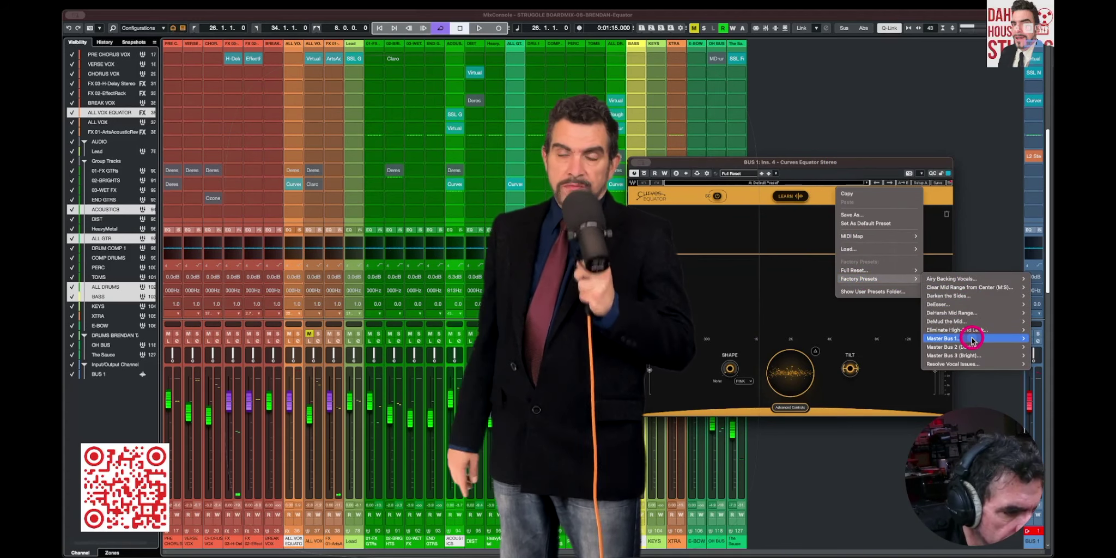
pyautogui.click(1018, 100)
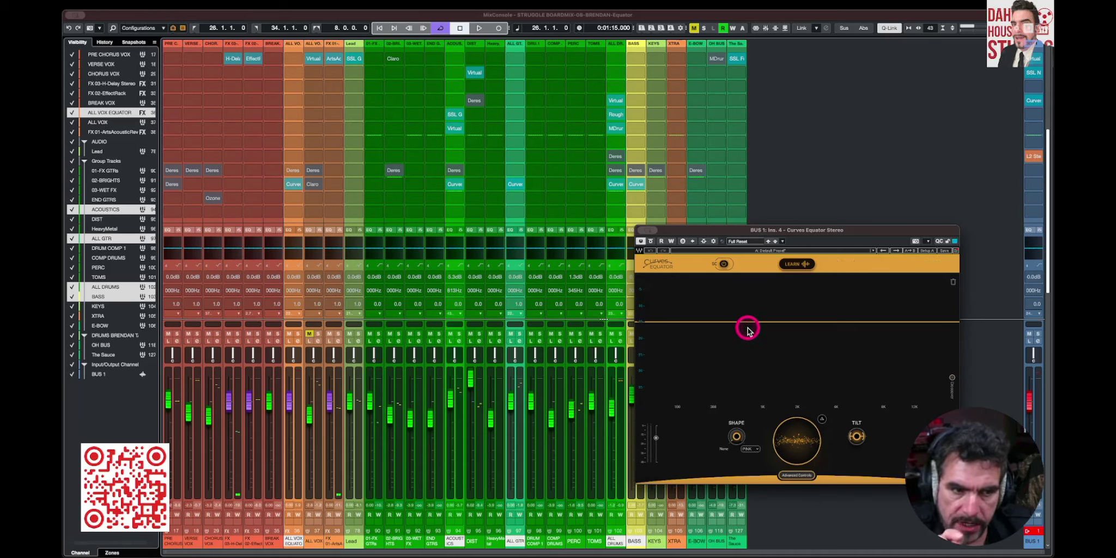
pyautogui.moveTo(838, 231); pyautogui.dragTo(832, 162)
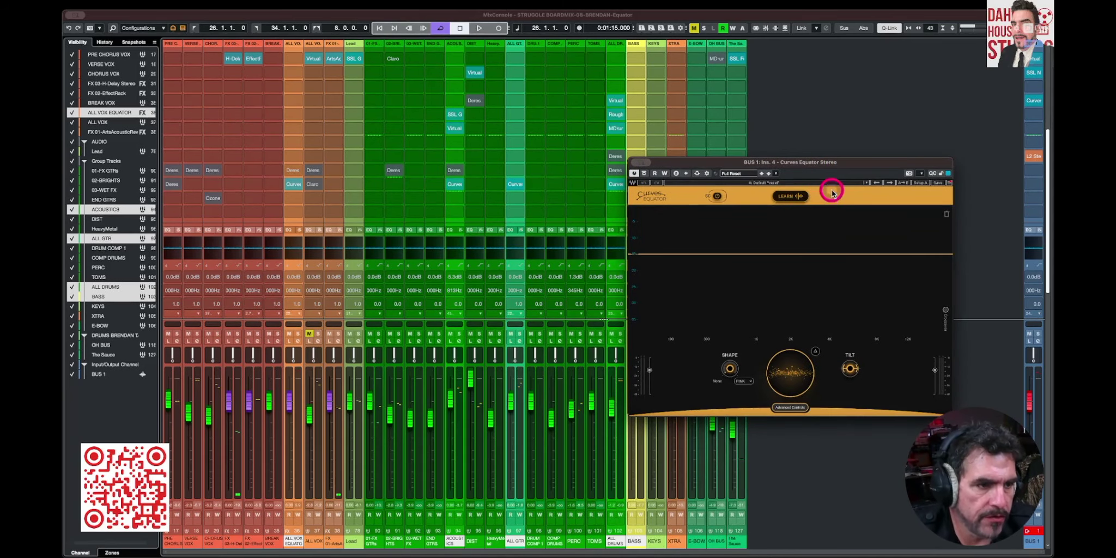
pyautogui.click(793, 196)
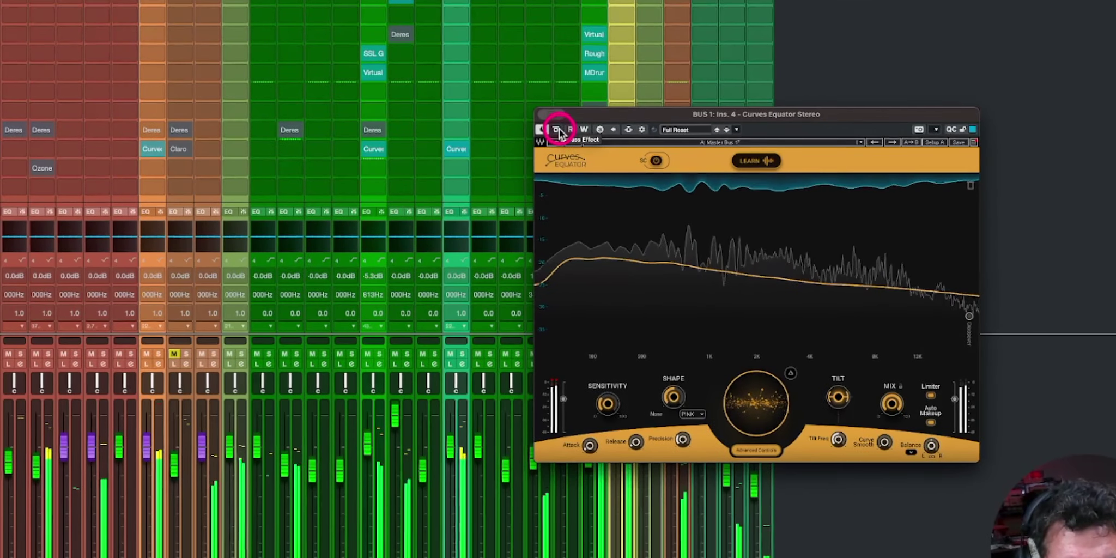
# Compare the full mix with the BUS 1 Curves Equator active and bypassed
pyautogui.click(558, 129)
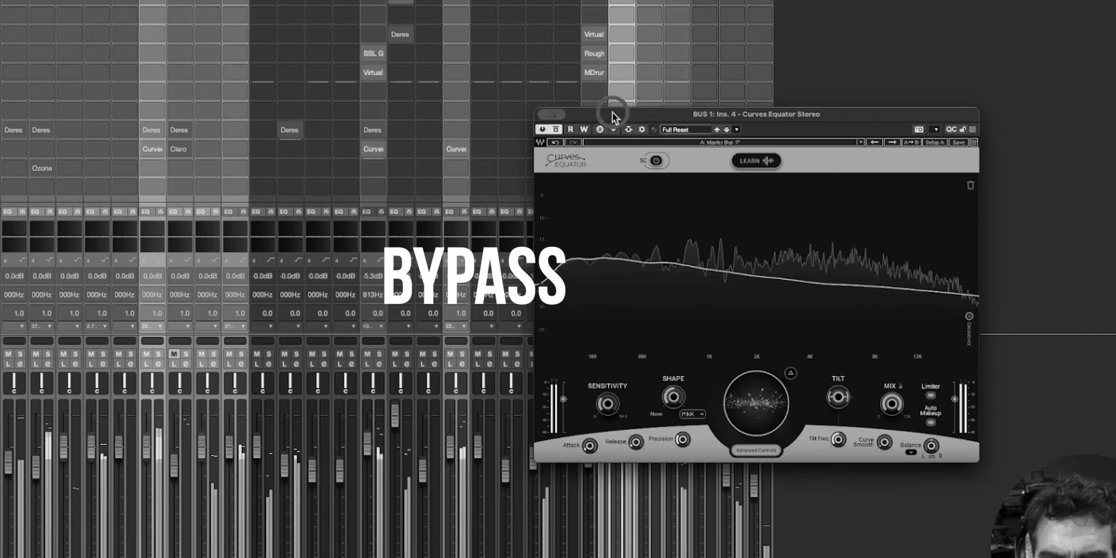
pyautogui.click(556, 129)
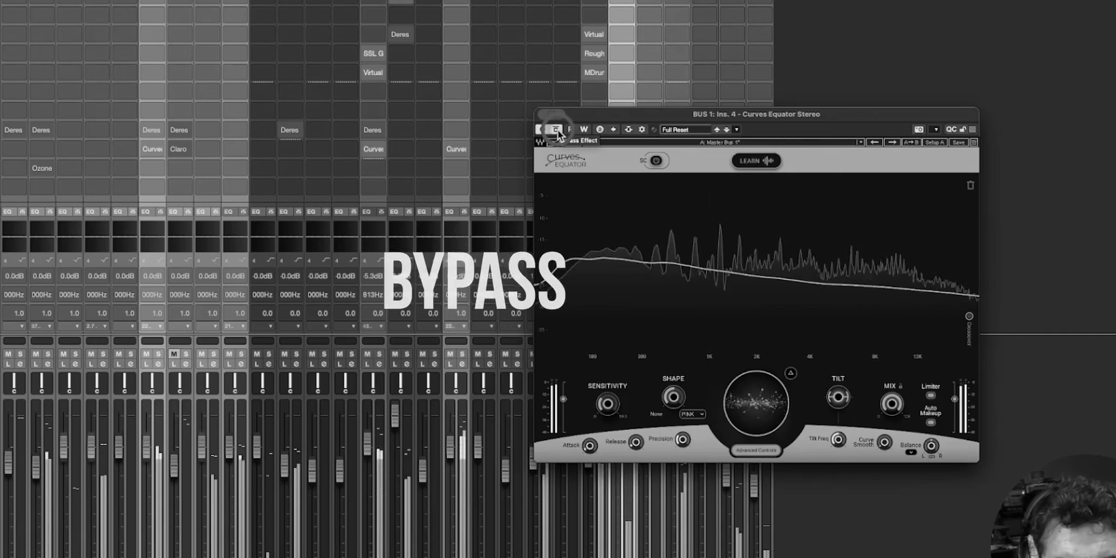
pyautogui.click(556, 129)
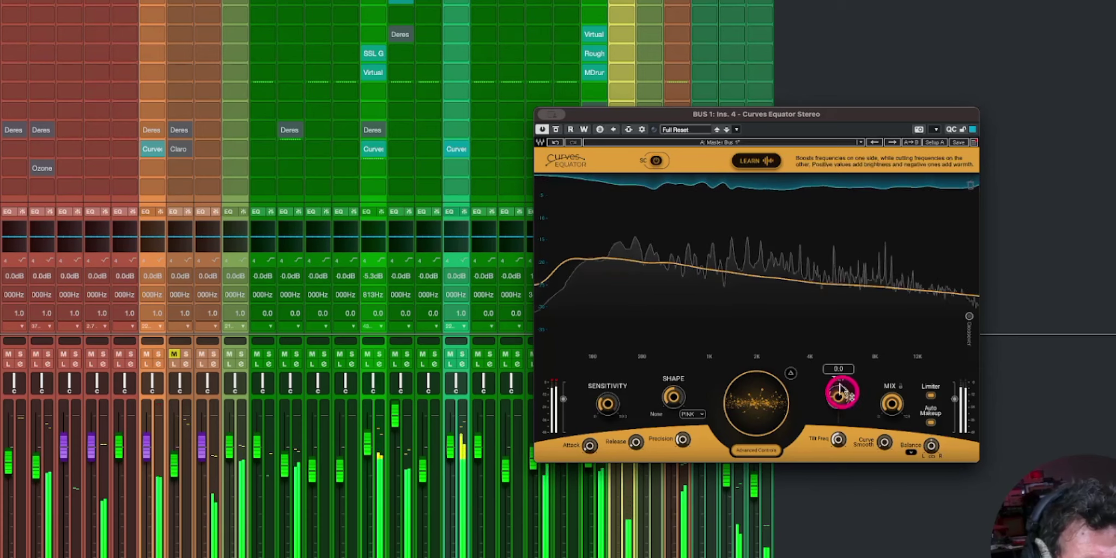
# Browse the master bus presets in the BUS 1 Curves Equator and load Master Bus 3 (Bright)
pyautogui.click(893, 143)
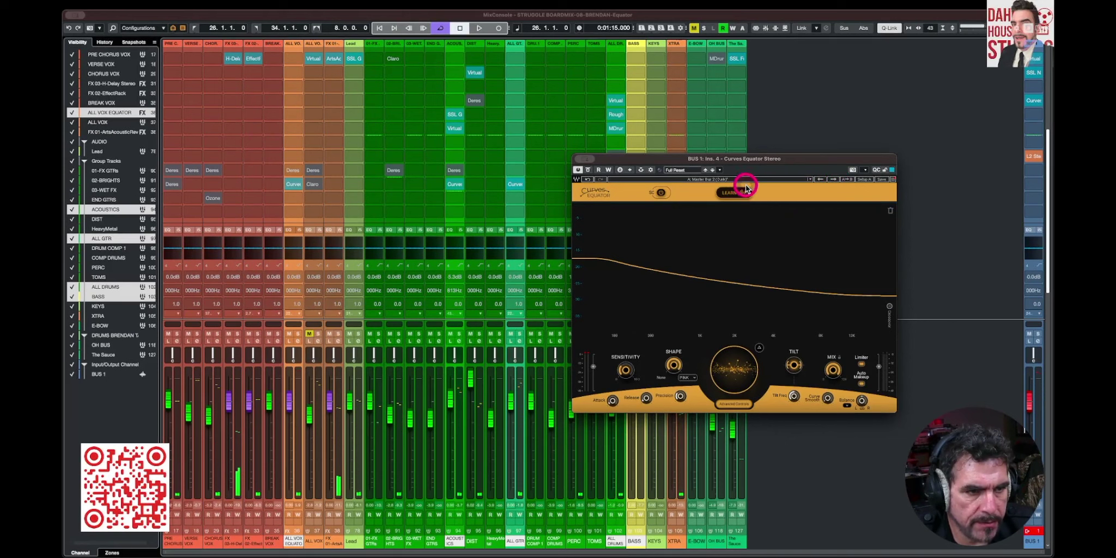
pyautogui.click(821, 180)
pyautogui.click(833, 180)
pyautogui.click(833, 181)
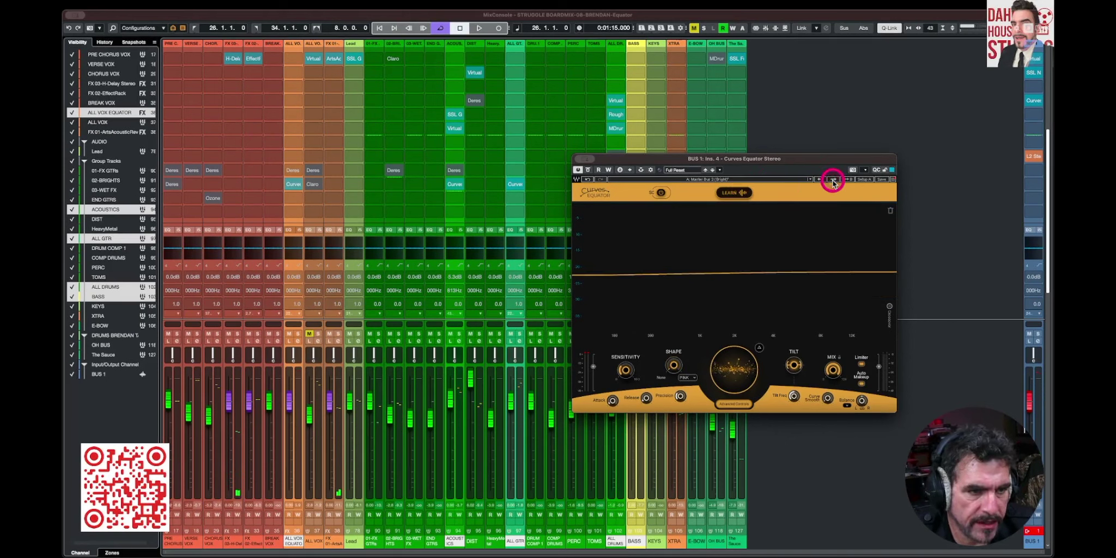
# Clear the BUS 1 threshold curve, then reload the Master Bus 3 (Bright) preset
pyautogui.click(732, 194)
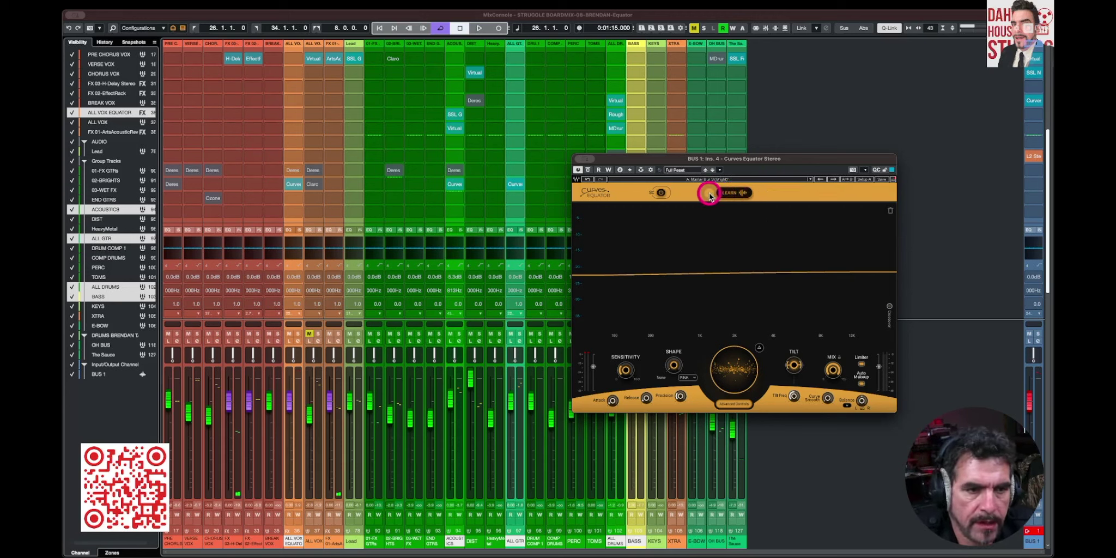
pyautogui.click(891, 212)
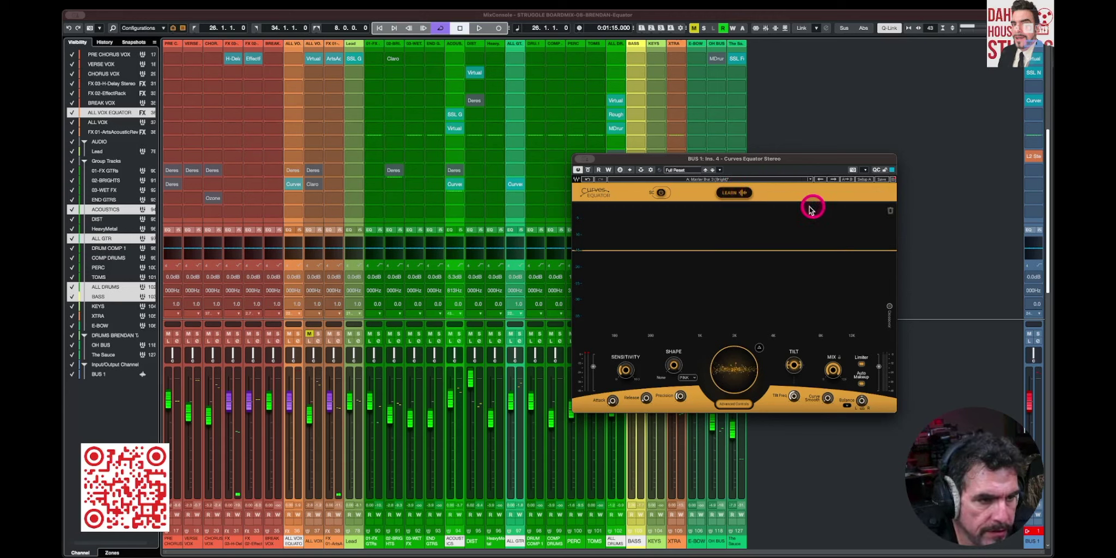
pyautogui.click(821, 179)
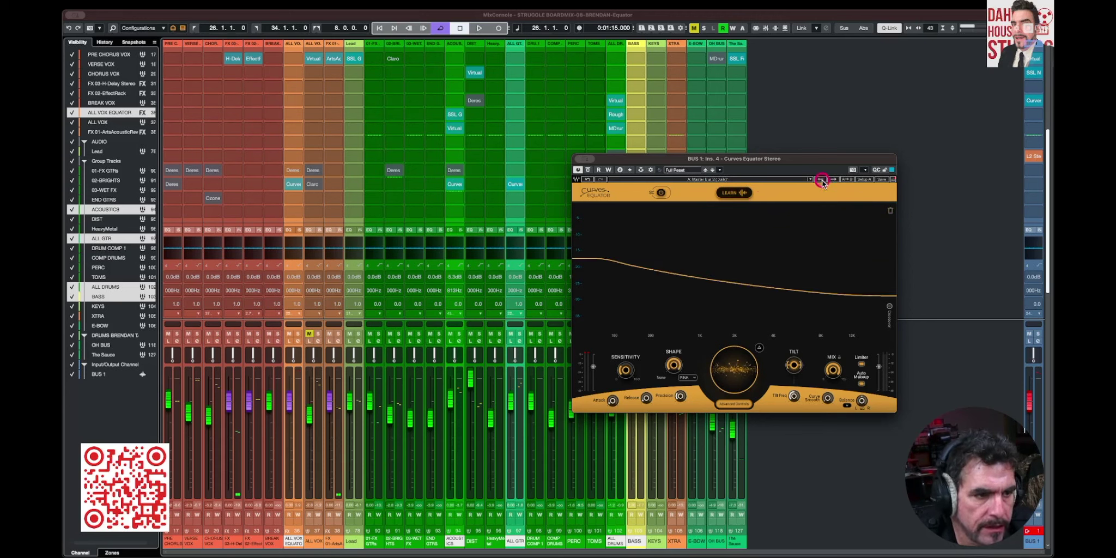
pyautogui.click(833, 181)
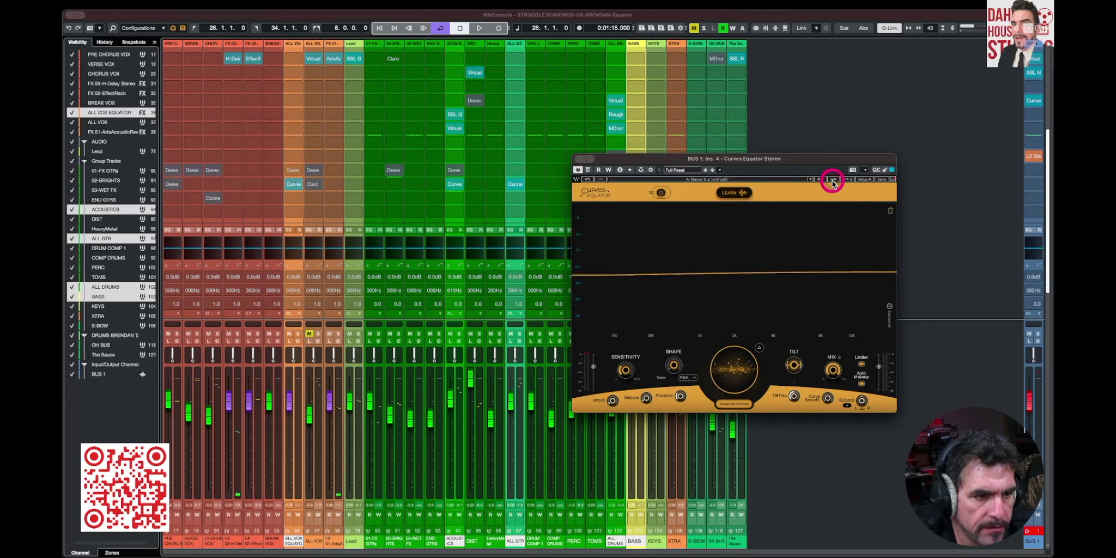
# Learn the full mix's curve on BUS 1 using Auto Apply, then compare the result against bypass
pyautogui.click(737, 193)
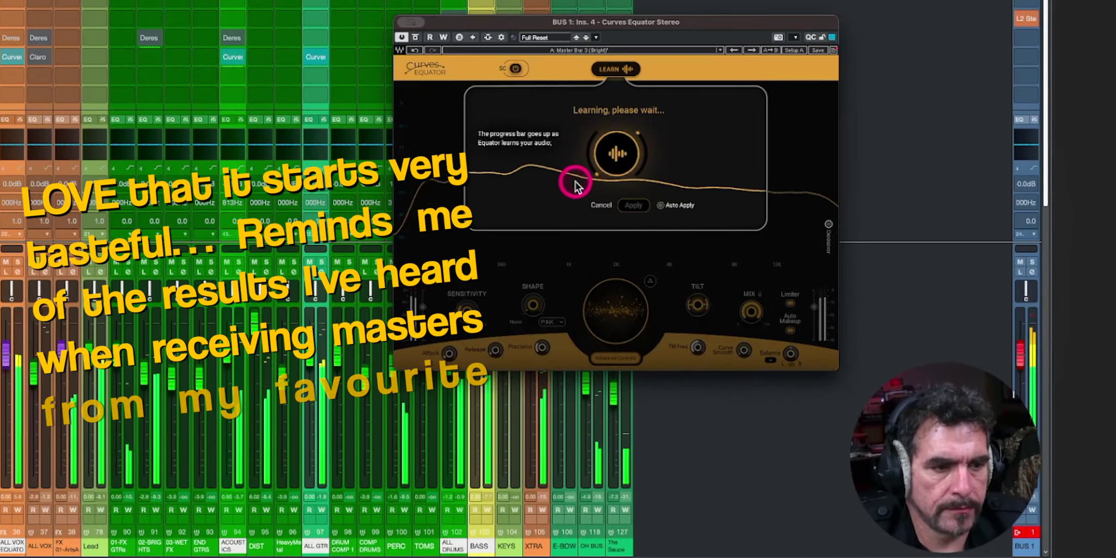
pyautogui.click(661, 205)
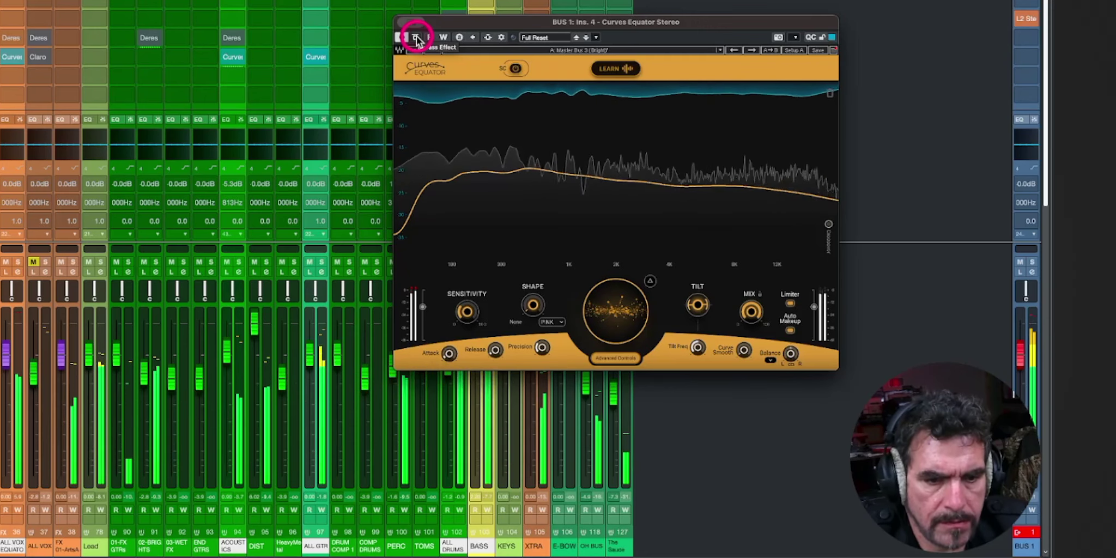
pyautogui.click(416, 39)
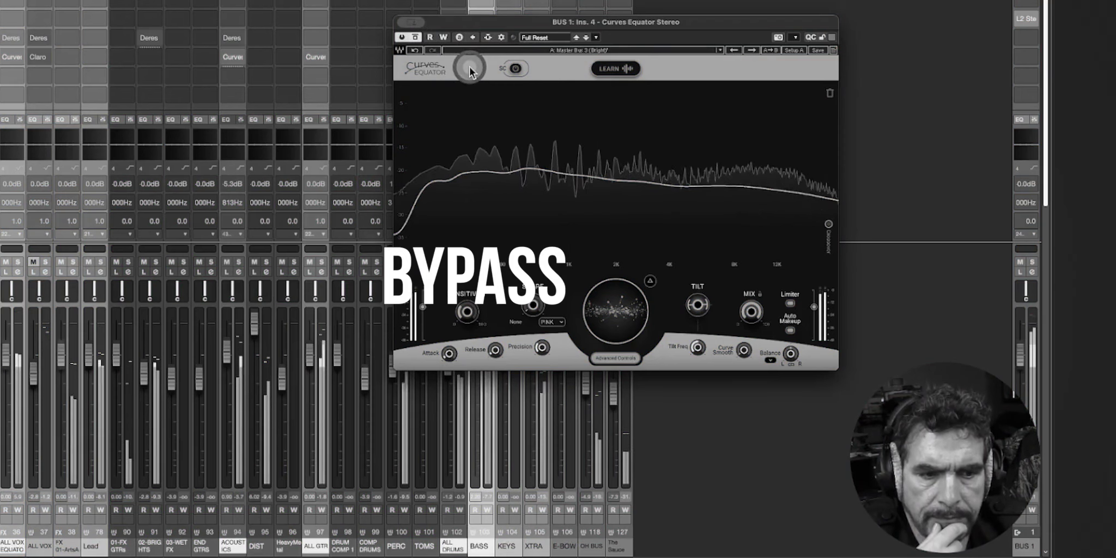
pyautogui.click(416, 38)
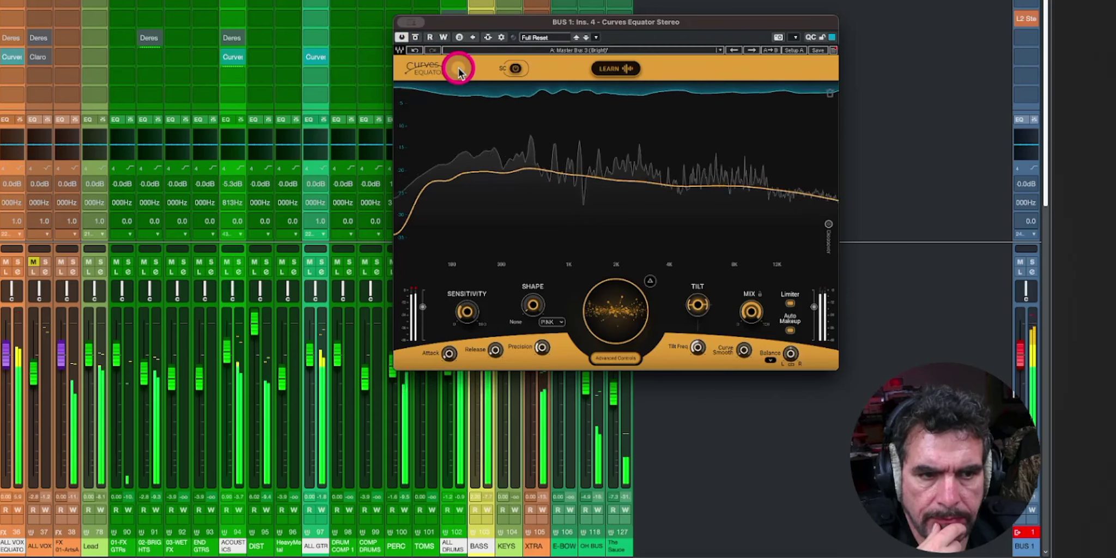
# Compare the full mix against bypass and lower the BUS 1 Curves Equator threshold to about -8.1
pyautogui.click(416, 38)
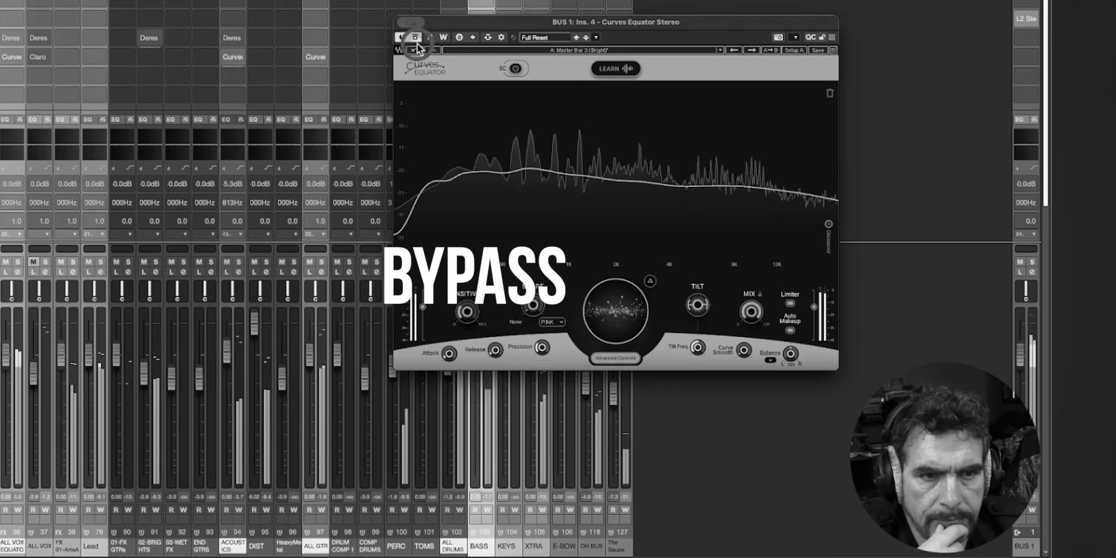
pyautogui.click(416, 39)
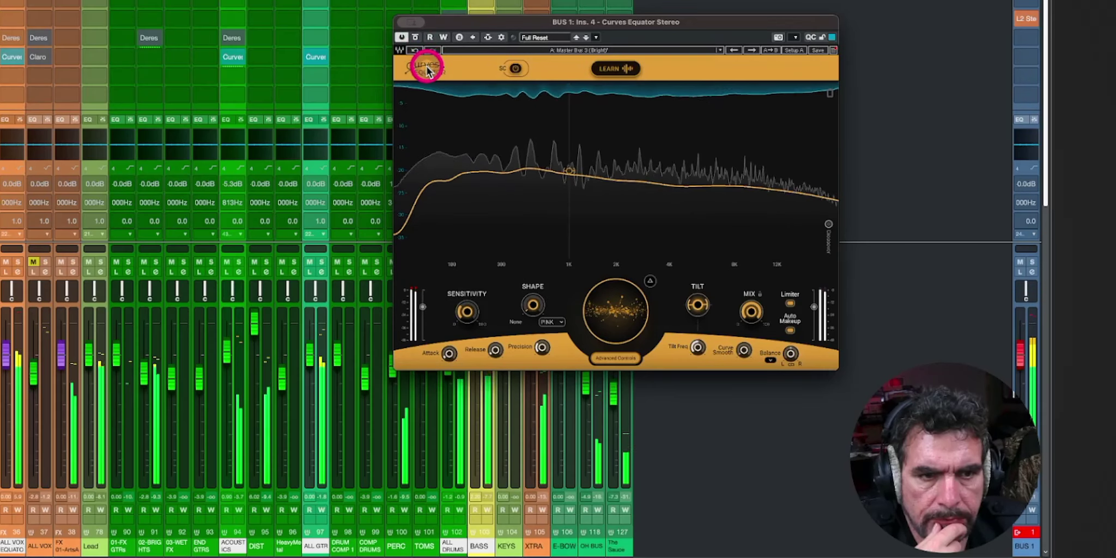
pyautogui.click(415, 39)
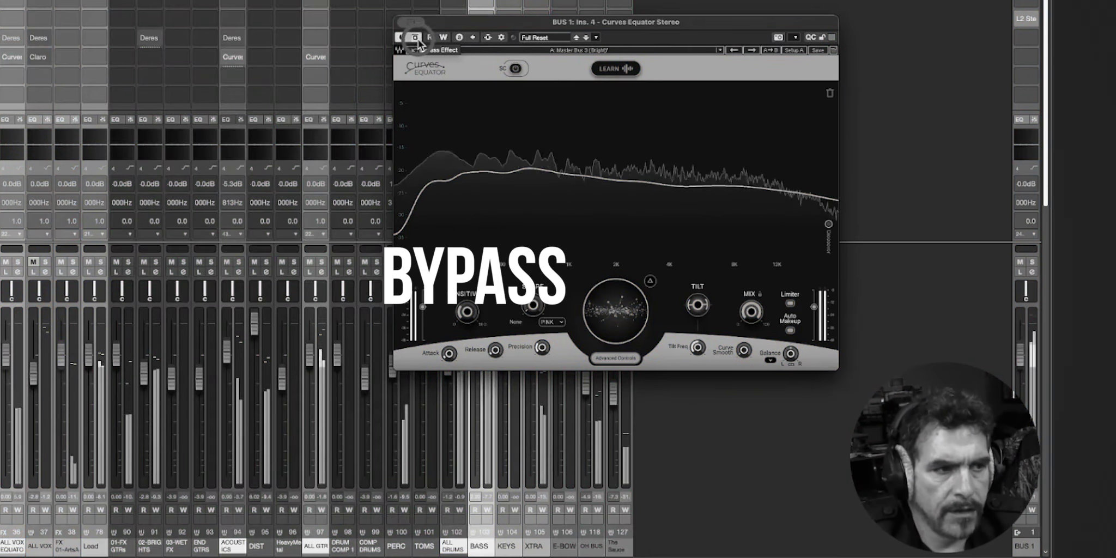
pyautogui.moveTo(615, 321); pyautogui.dragTo(613, 333)
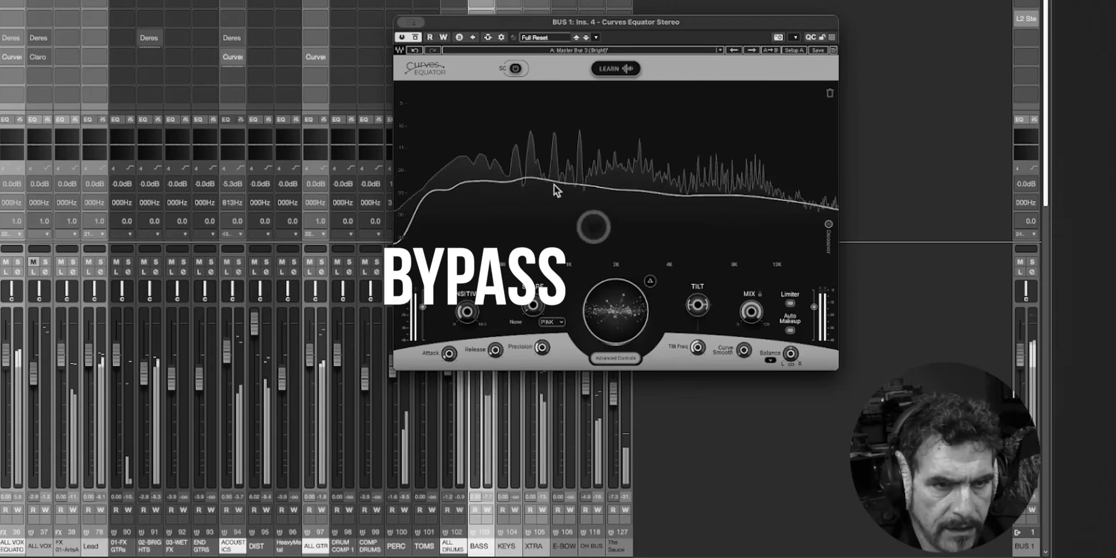
pyautogui.click(436, 46)
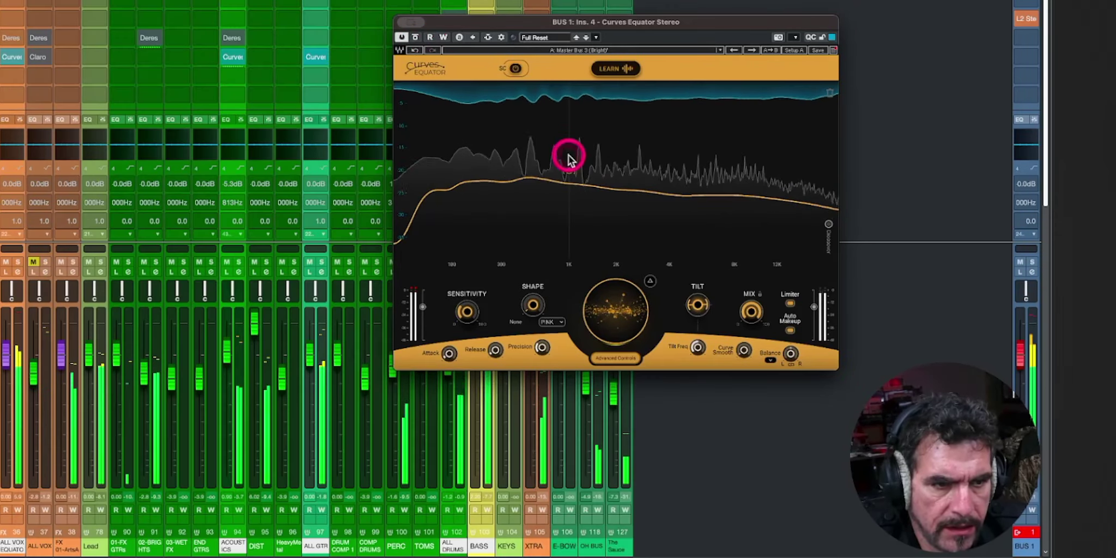
# Audition the removed signal in delta mode while sweeping the BUS 1 threshold down to -32.3, and settle it at -8.2
pyautogui.click(651, 309)
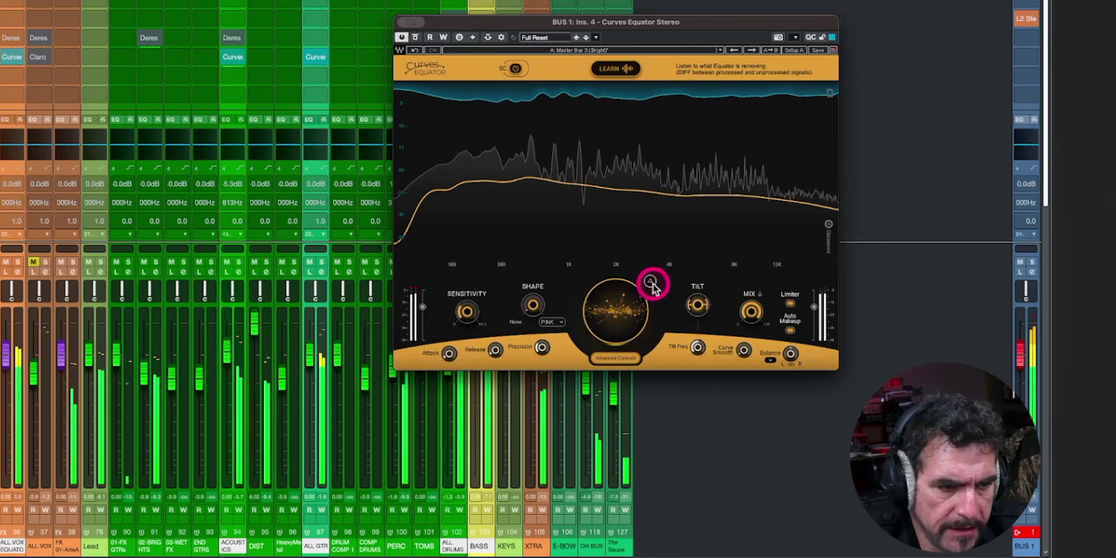
pyautogui.click(617, 309)
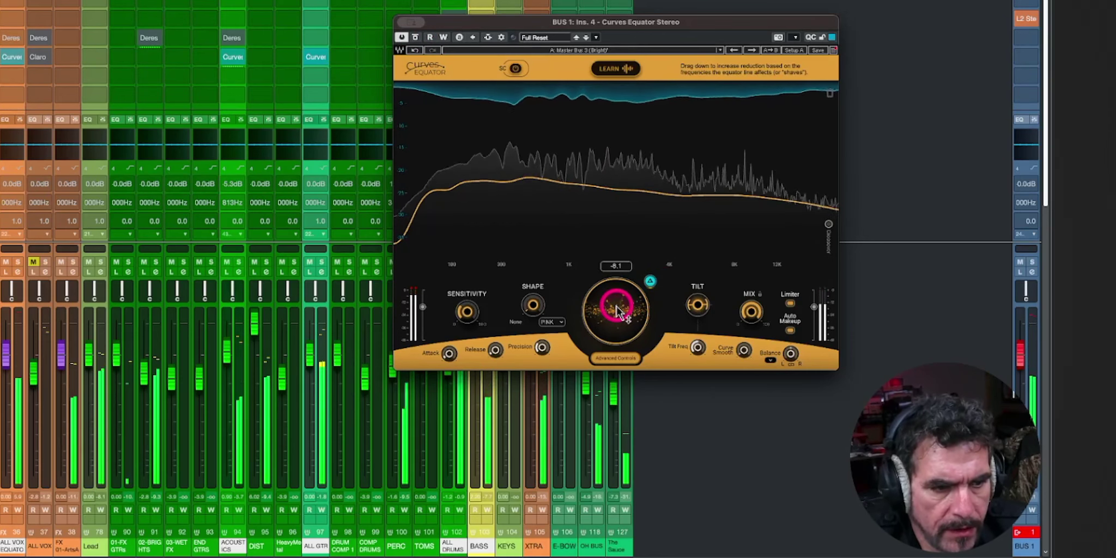
pyautogui.moveTo(618, 312)
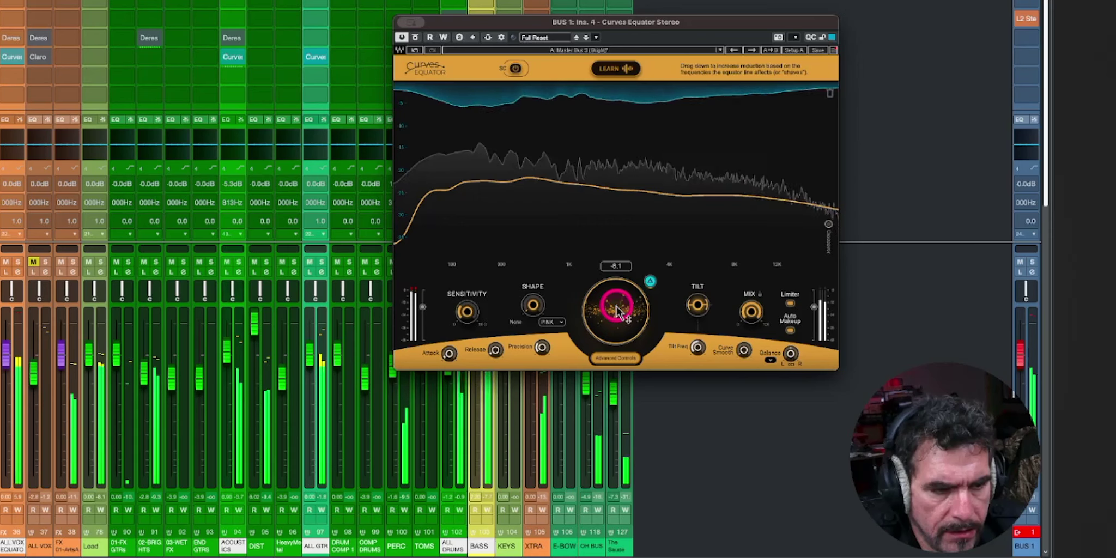
pyautogui.moveTo(615, 316); pyautogui.dragTo(607, 395)
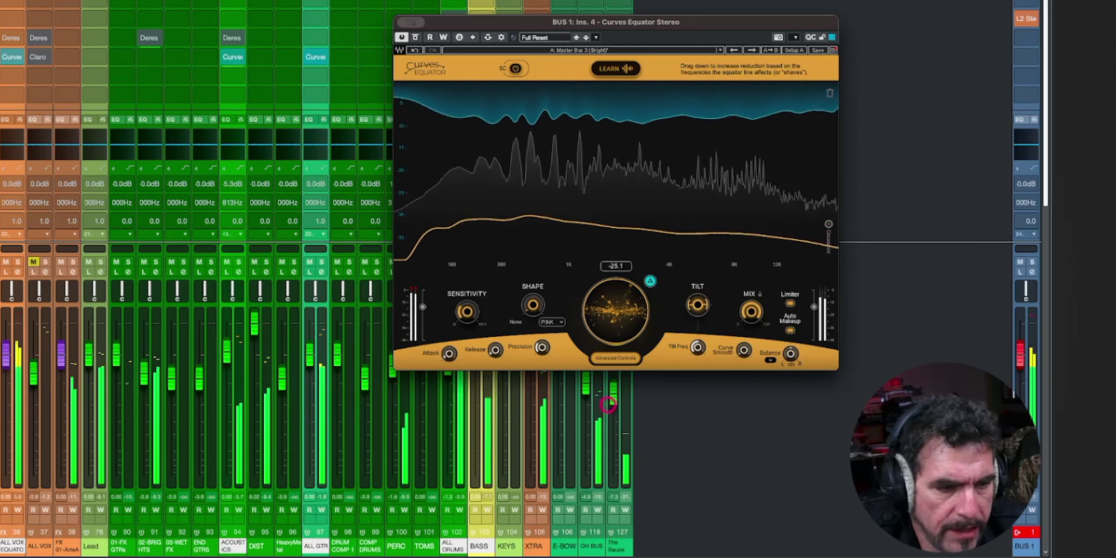
pyautogui.click(629, 240)
pyautogui.moveTo(616, 299); pyautogui.dragTo(622, 330)
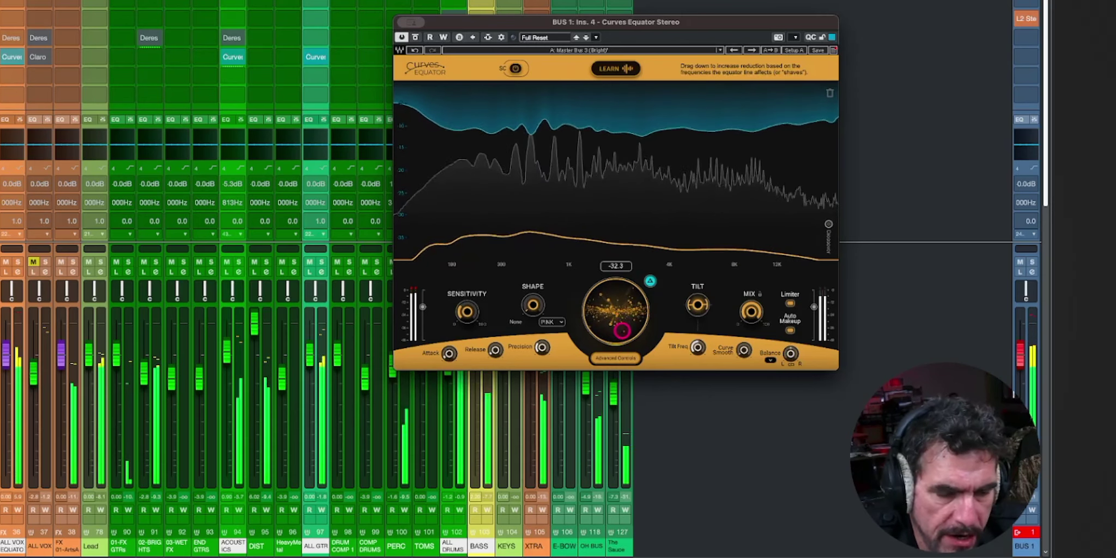
pyautogui.moveTo(616, 313); pyautogui.dragTo(629, 193)
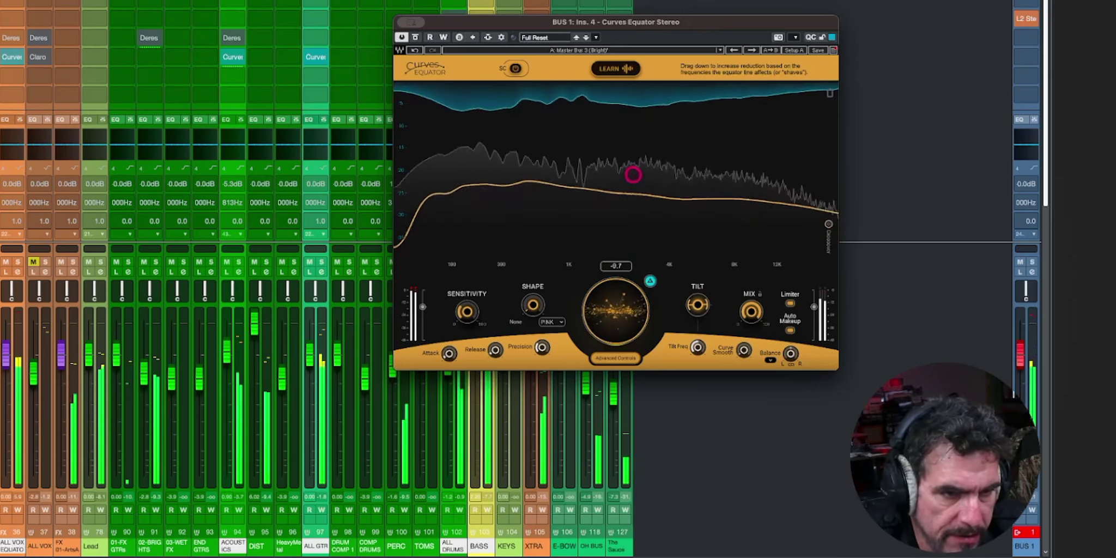
pyautogui.moveTo(639, 127); pyautogui.dragTo(639, 109)
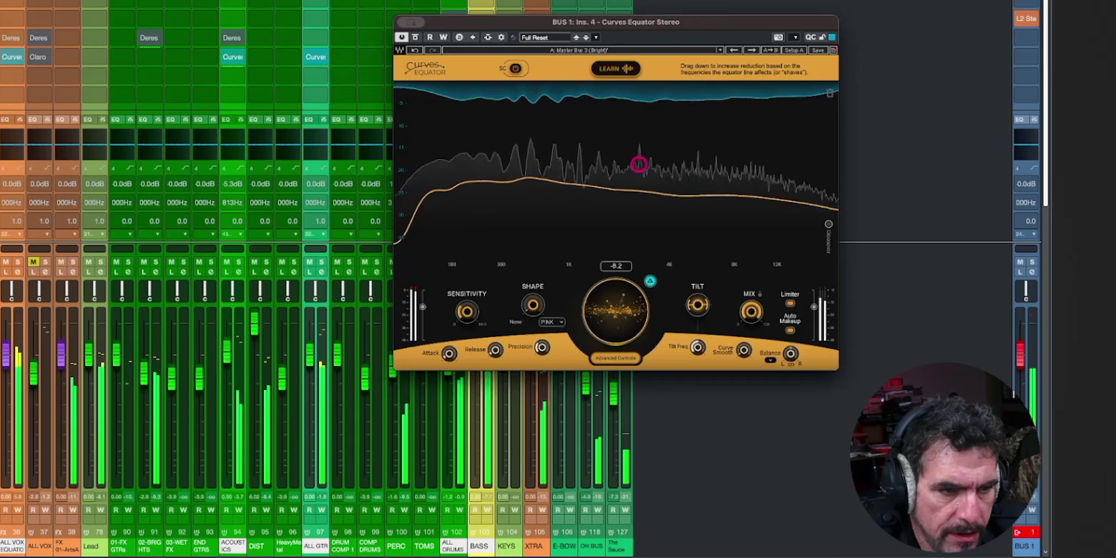
pyautogui.moveTo(639, 165); pyautogui.dragTo(590, 171)
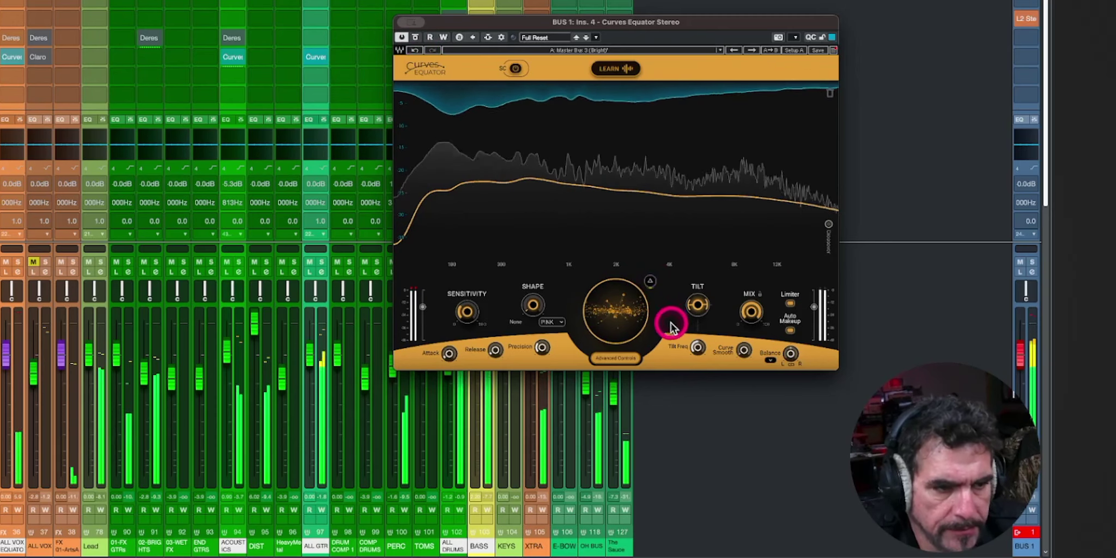
# Tilt the BUS 1 threshold curve to raise its high-frequency end and compare the mix against bypass
pyautogui.moveTo(700, 313); pyautogui.dragTo(645, 328)
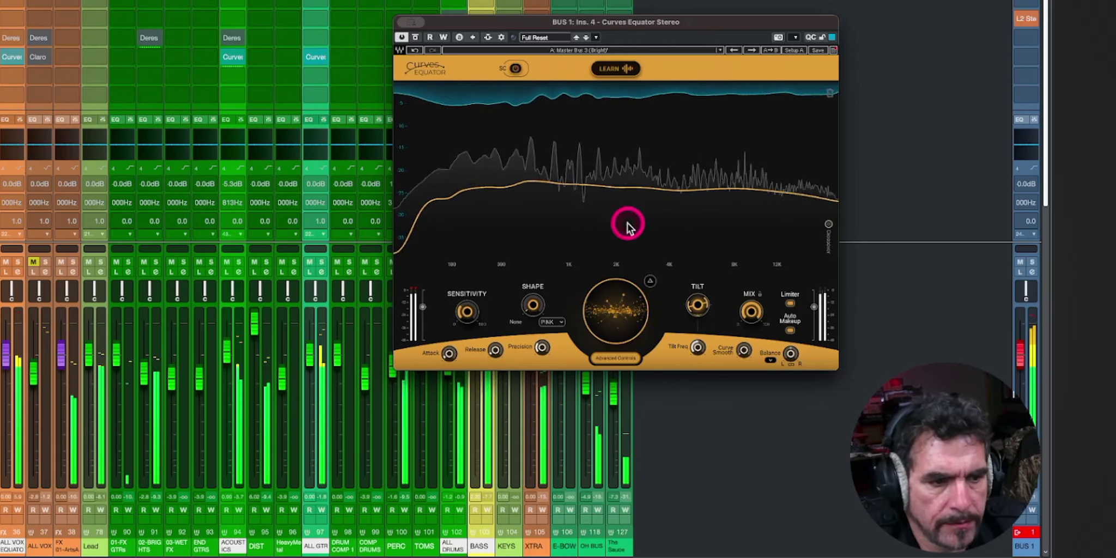
pyautogui.moveTo(696, 303); pyautogui.dragTo(685, 321)
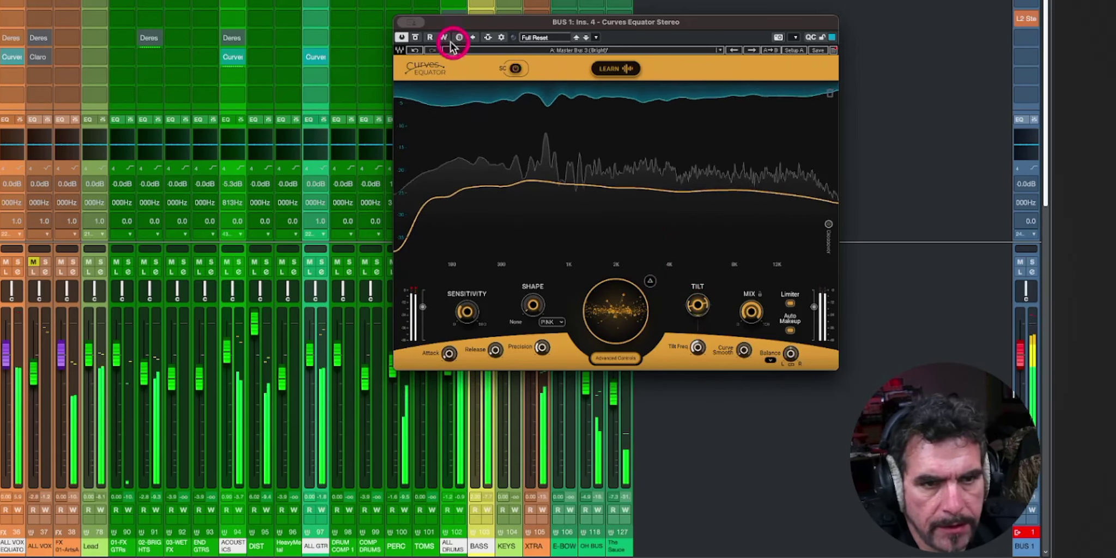
pyautogui.click(422, 38)
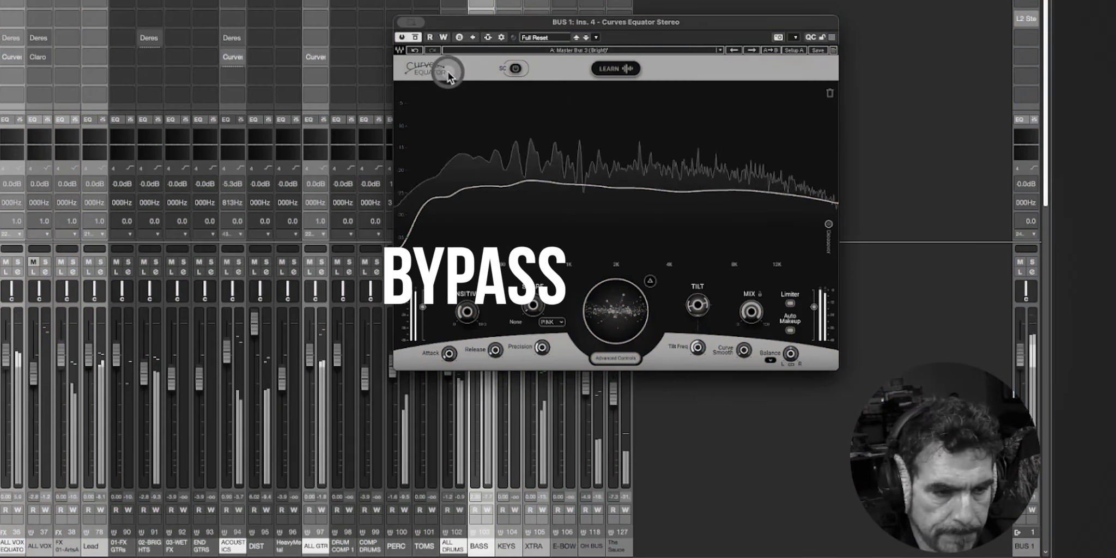
pyautogui.click(415, 38)
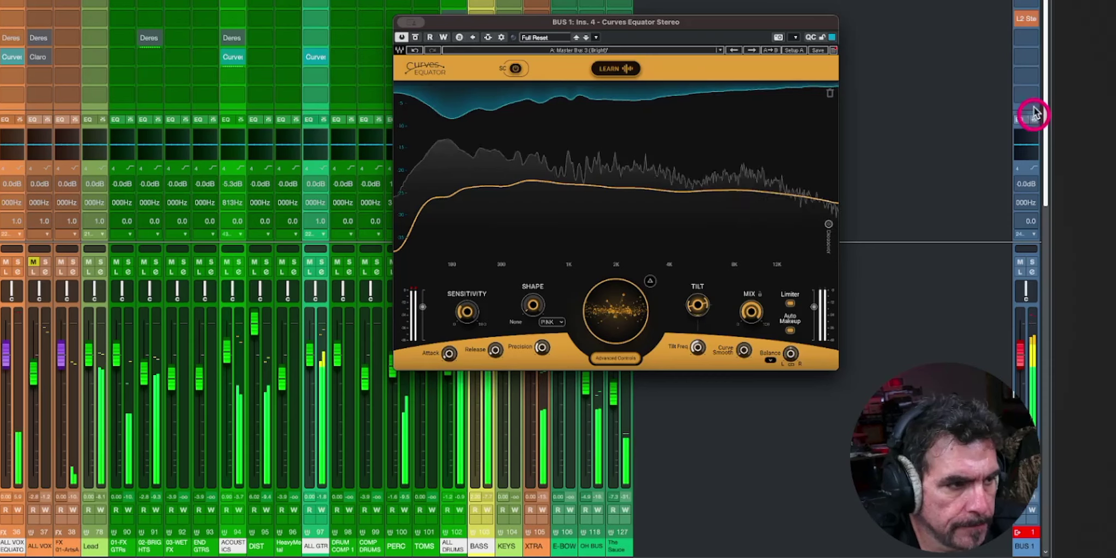
# Add a dip to the BUS 1 curve at 1140 Hz with Q 2.4, check it at -13.0 against bypass, and make it shallower
pyautogui.click(1025, 19)
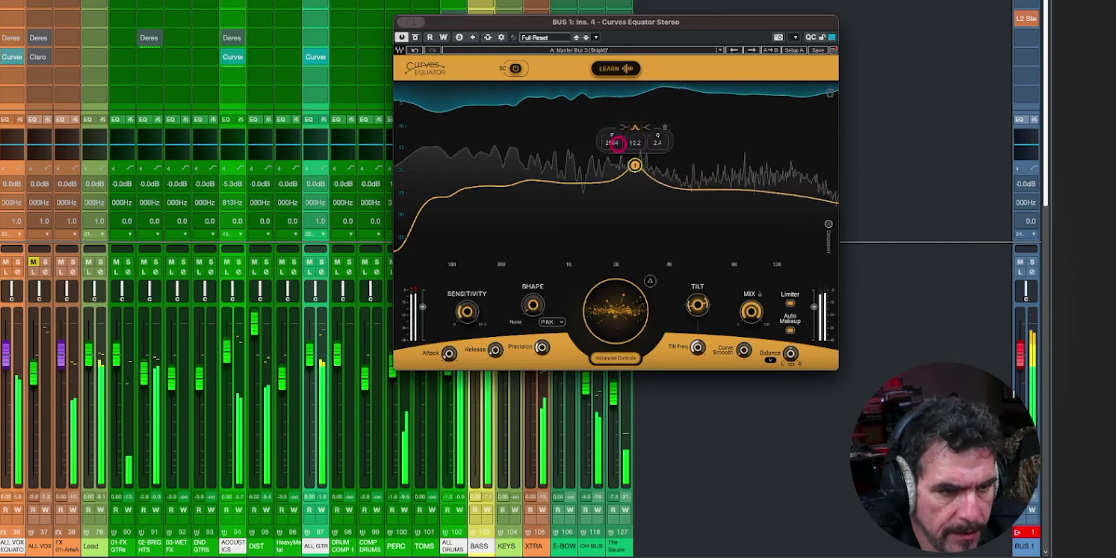
pyautogui.moveTo(571, 179); pyautogui.dragTo(573, 224)
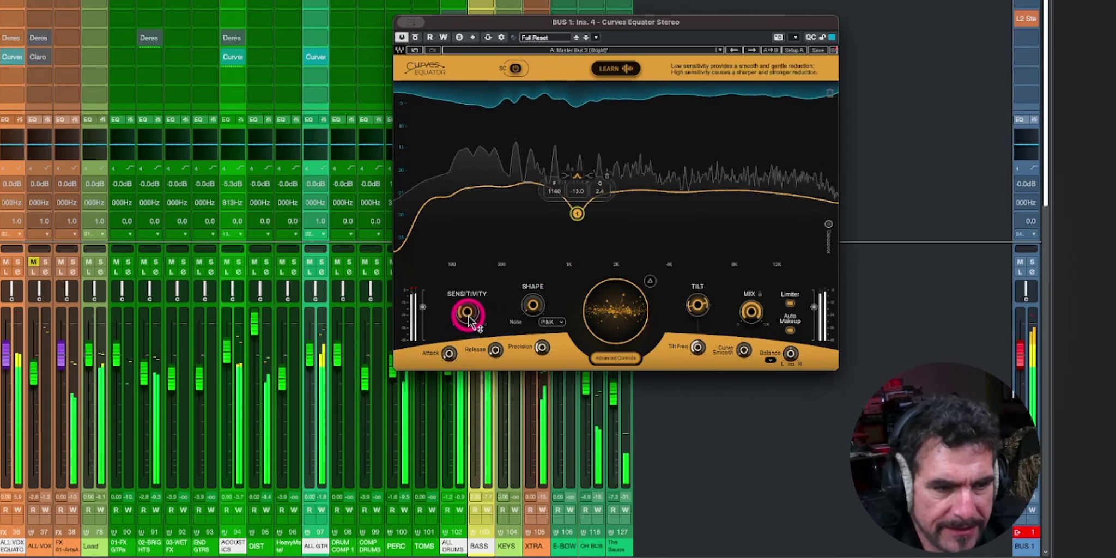
pyautogui.click(416, 39)
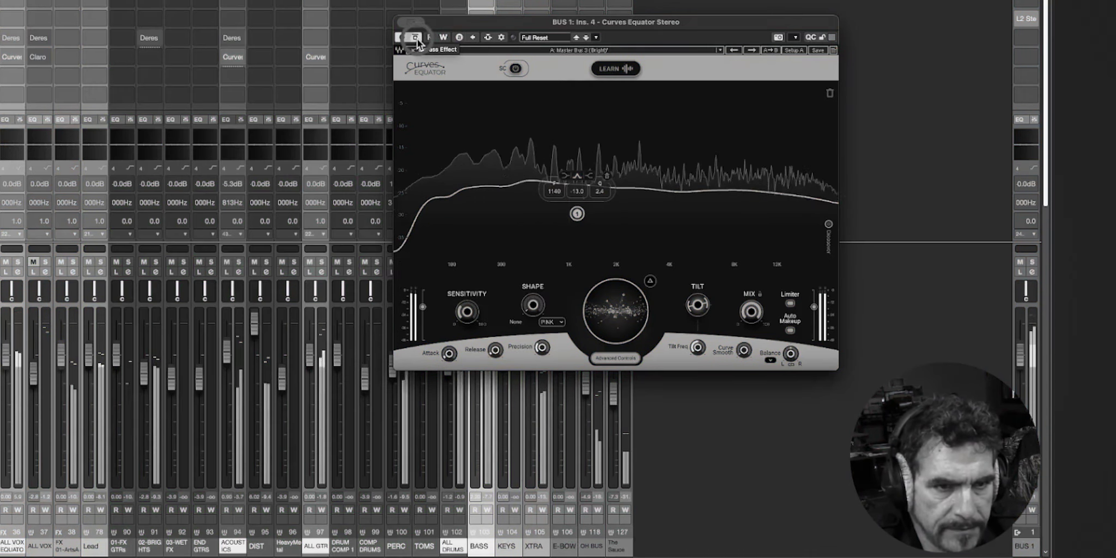
pyautogui.click(416, 39)
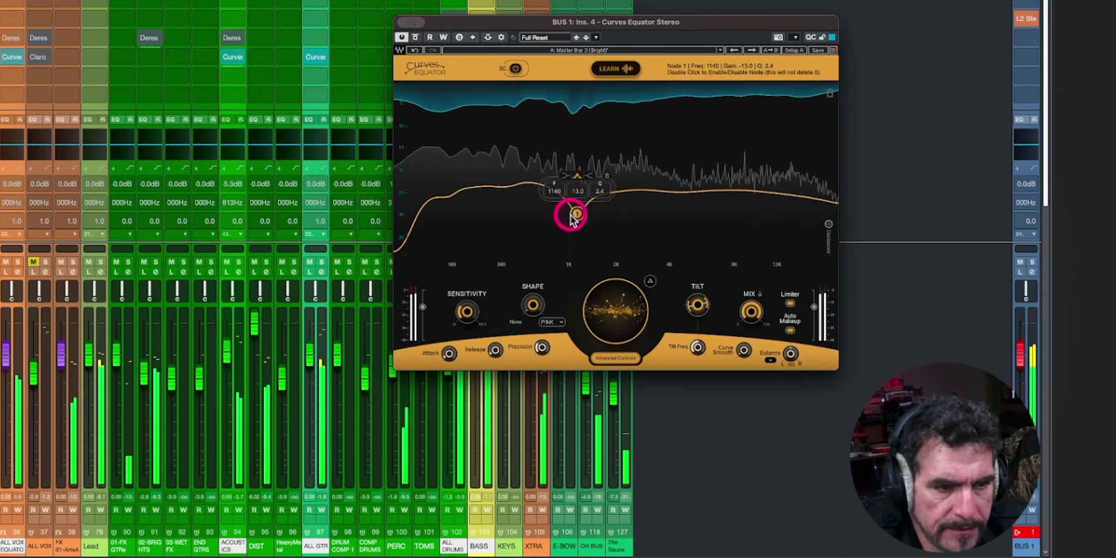
pyautogui.moveTo(577, 216); pyautogui.dragTo(578, 204)
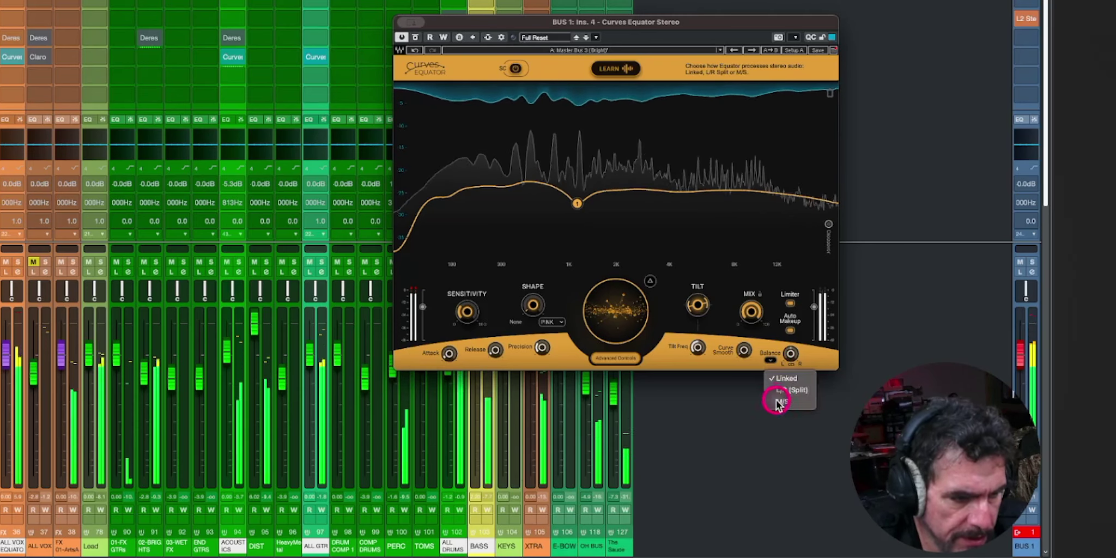
# Try M/S stereo processing in the BUS 1 Curves Equator against bypass, and set the mode back to Linked
pyautogui.moveTo(792, 356); pyautogui.dragTo(786, 285)
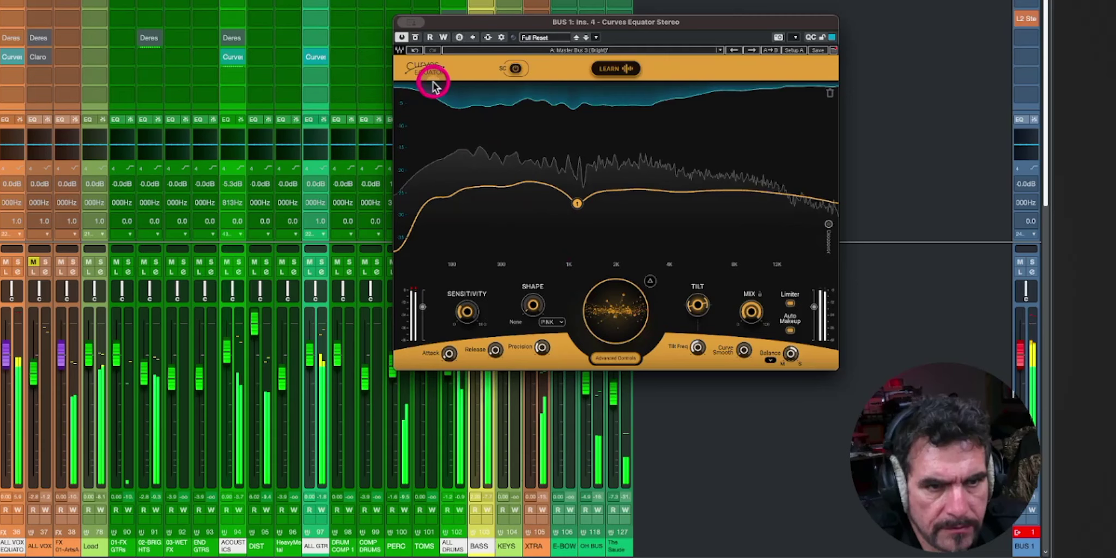
pyautogui.click(415, 38)
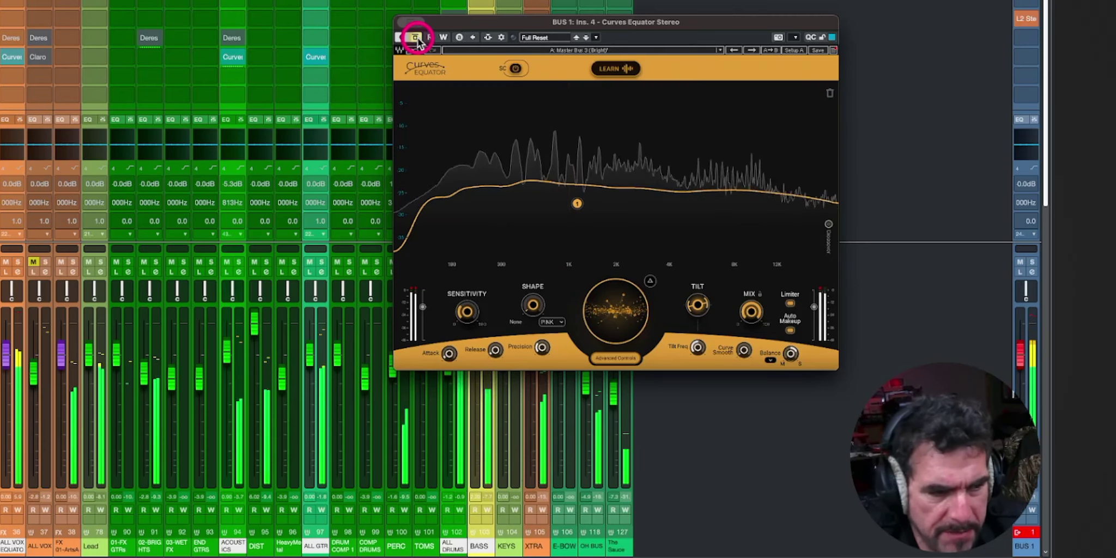
pyautogui.click(416, 38)
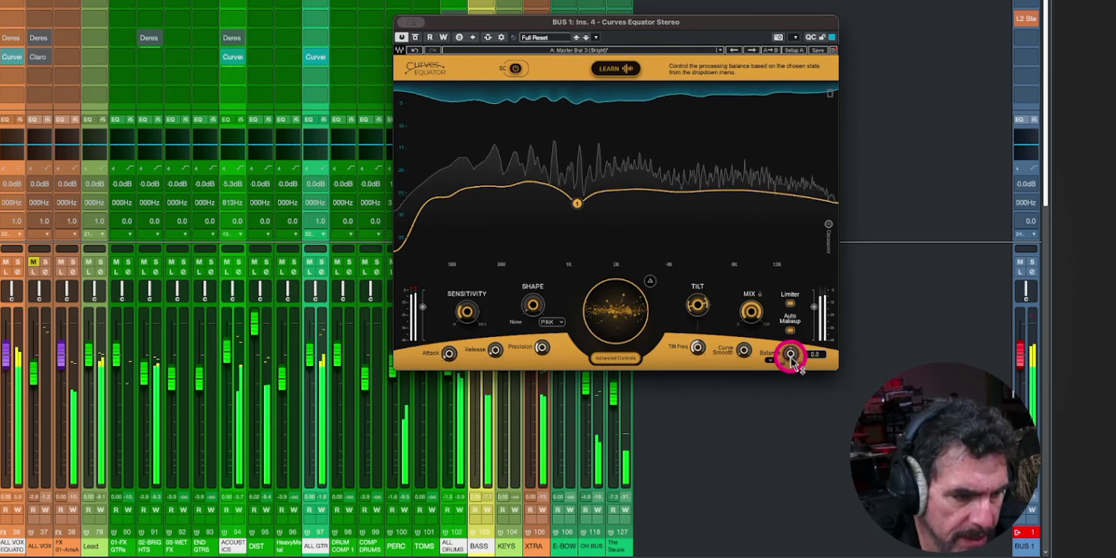
pyautogui.click(771, 363)
pyautogui.click(774, 379)
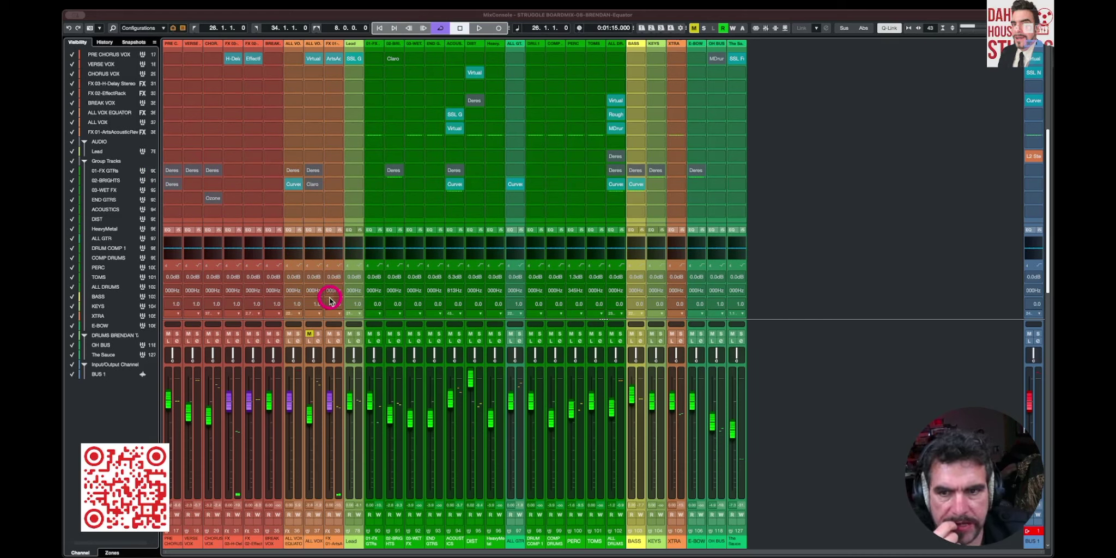
# Move the L2 insert on the BUS 1 channel to a different slot
pyautogui.click(1036, 157)
pyautogui.click(1036, 173)
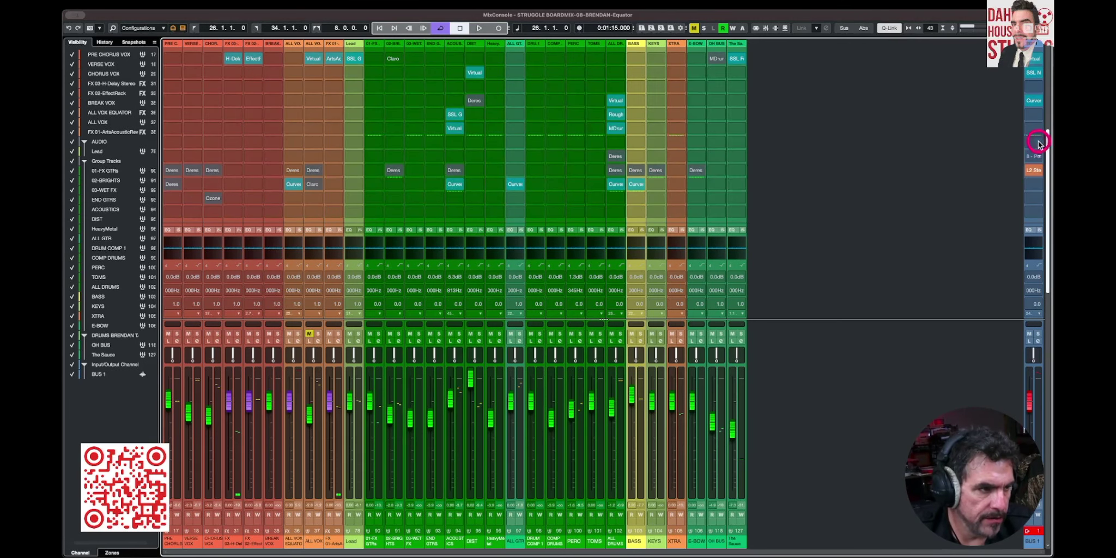
pyautogui.click(1036, 139)
pyautogui.moveTo(1036, 163)
pyautogui.mouseDown()
pyautogui.moveTo(1038, 116)
pyautogui.moveTo(1033, 154)
pyautogui.mouseUp()
# Return to the project window, play the verse briefly, and enlarge the VERSE vocal track's height
pyautogui.press('F3')
pyautogui.press('space')
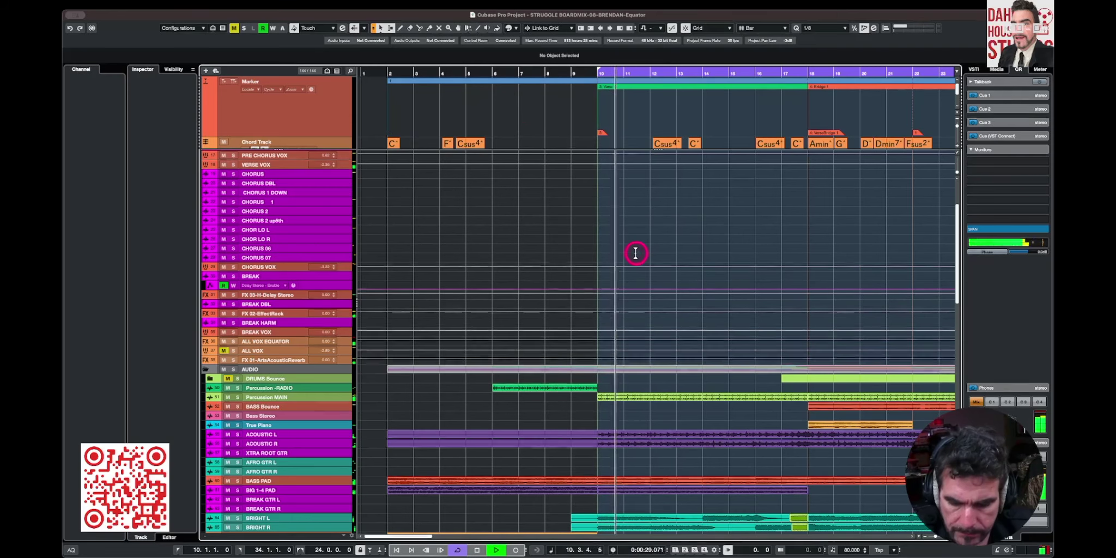
pyautogui.scroll(3, 635, 253)
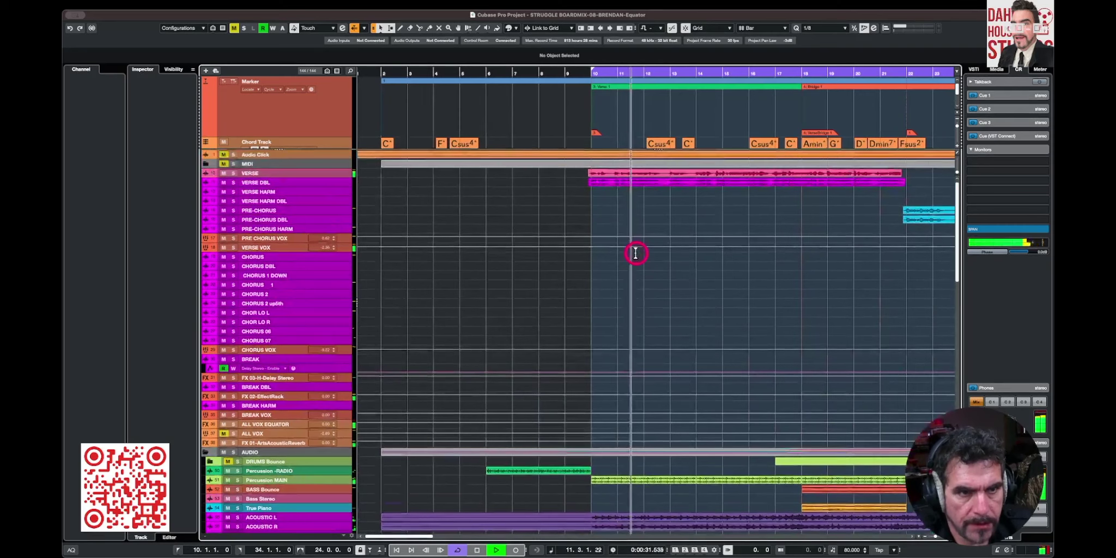
pyautogui.click(343, 175)
pyautogui.moveTo(342, 181); pyautogui.dragTo(342, 205)
pyautogui.press('space')
# Search the plug-ins for "equator" and insert Curves Equator Stereo in the VERSE track's second insert slot
pyautogui.click(183, 232)
pyautogui.click(188, 230)
pyautogui.click(189, 228)
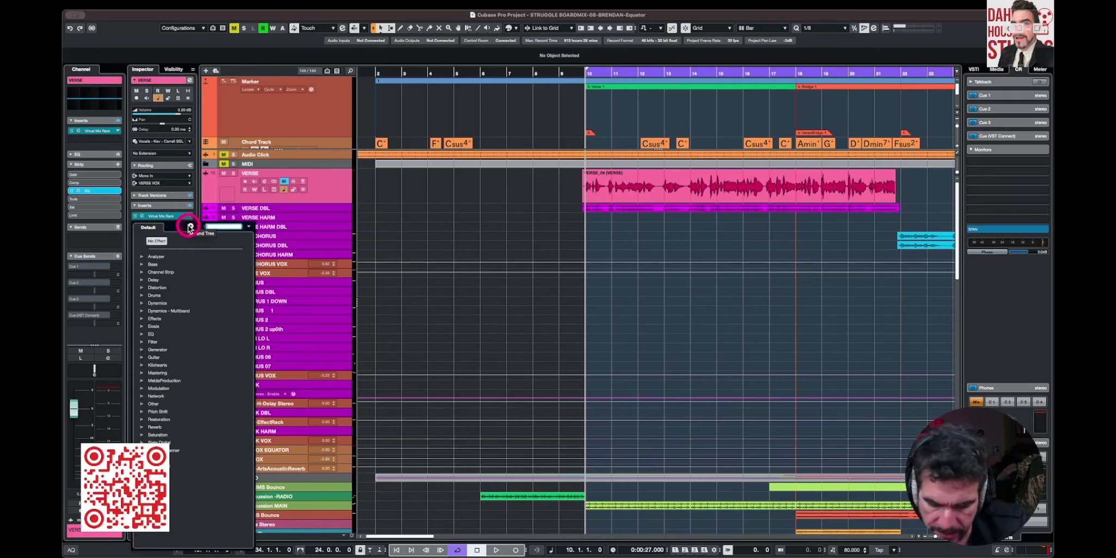
pyautogui.write('equator')
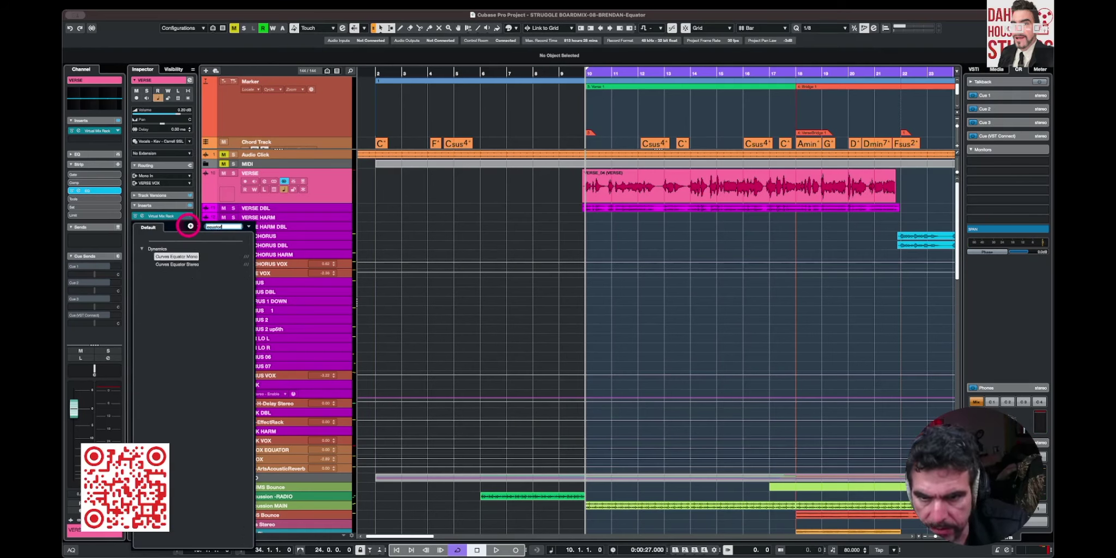
pyautogui.press('Down')
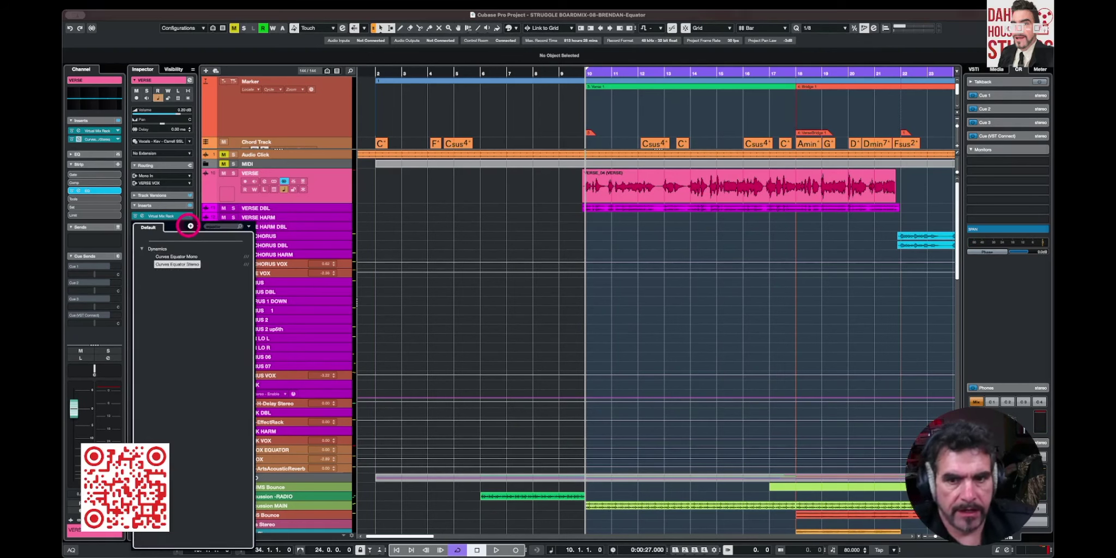
pyautogui.press('Return')
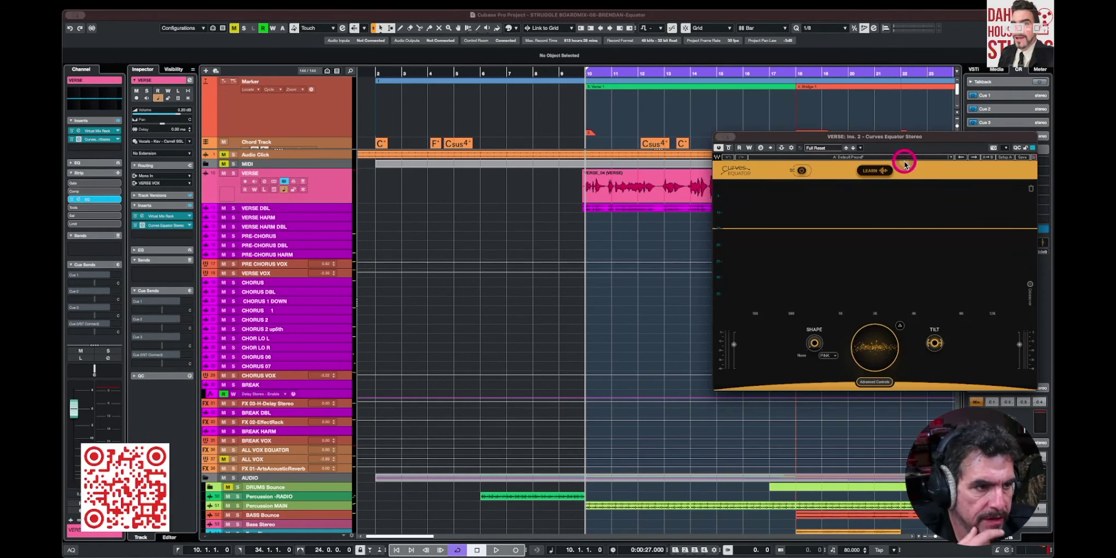
# Load the DeEsser factory preset in the VERSE track's Curves Equator
pyautogui.click(905, 158)
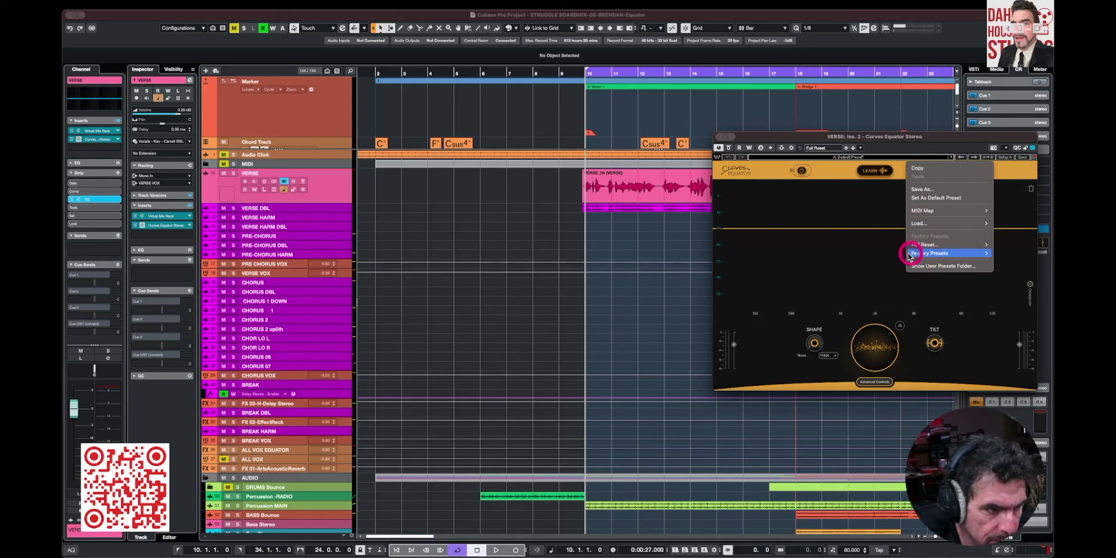
pyautogui.click(910, 255)
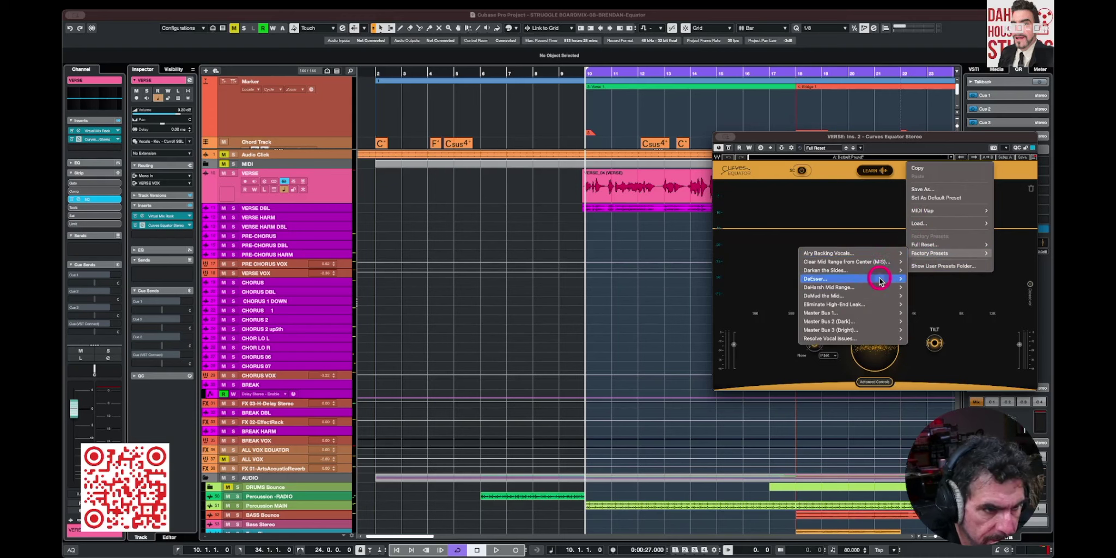
pyautogui.click(899, 279)
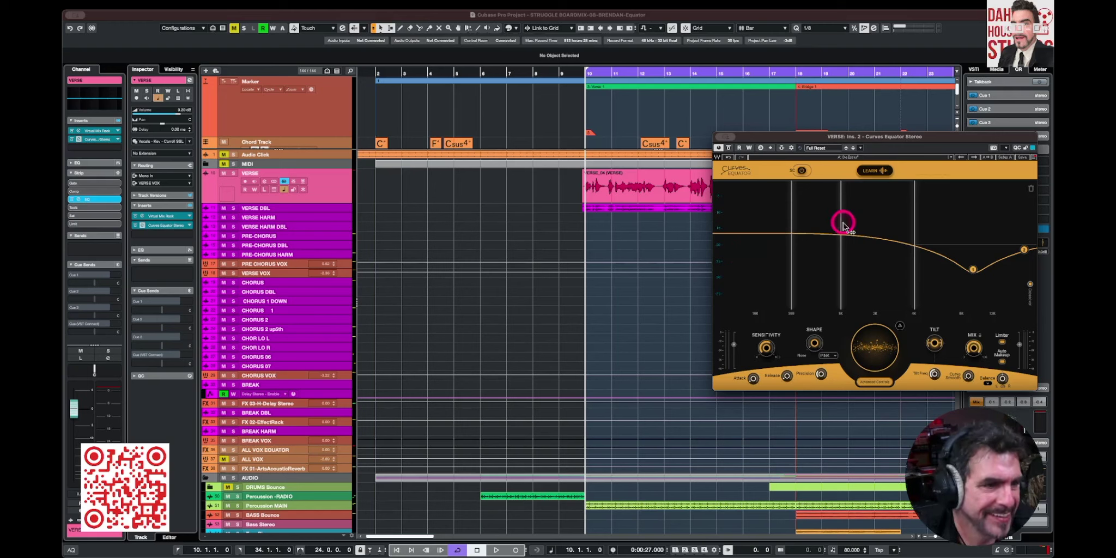
# Run Learn on the verse vocal during playback and apply the learned curve
pyautogui.click(872, 174)
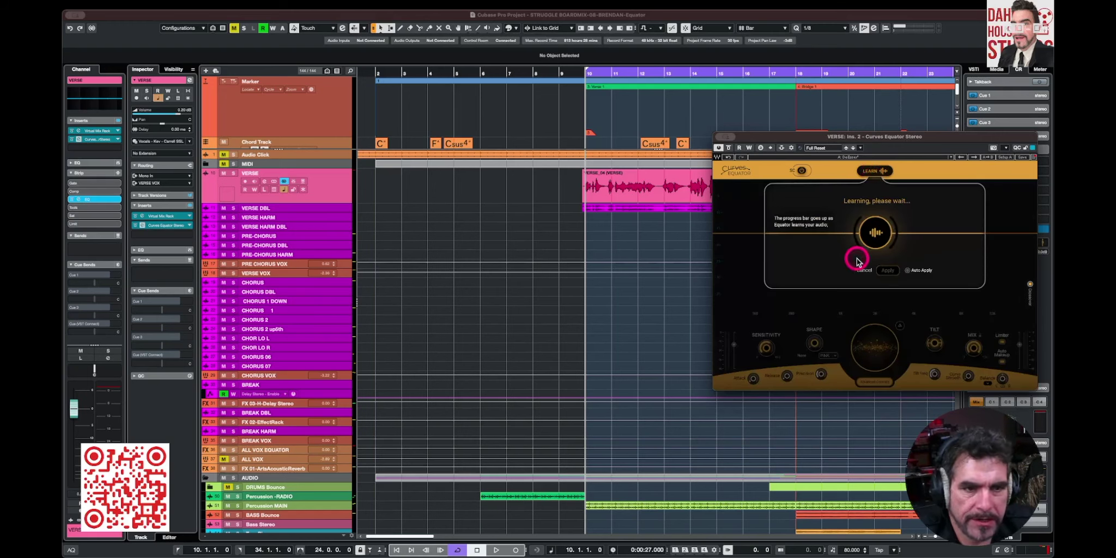
pyautogui.press('space')
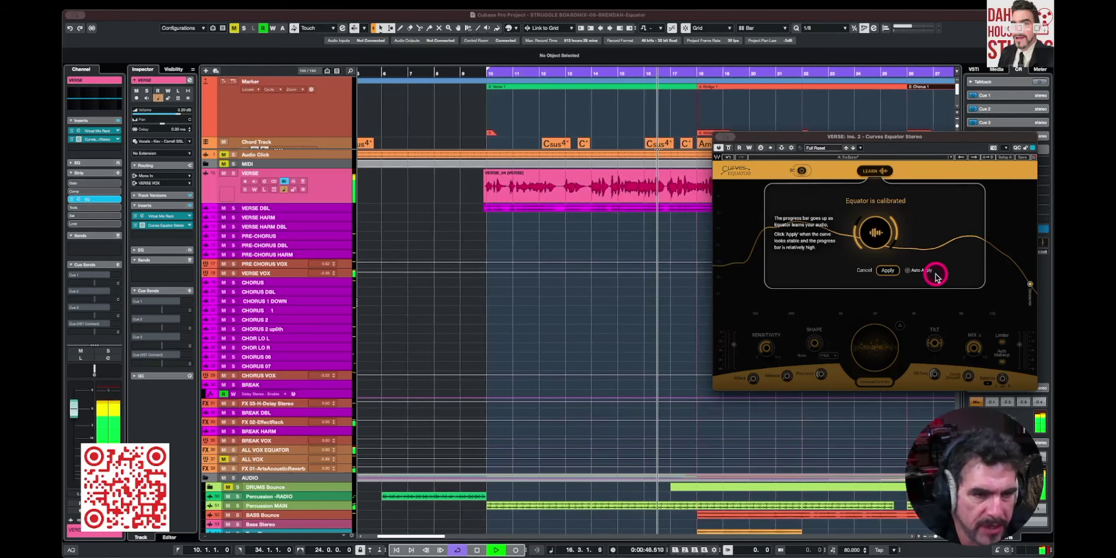
pyautogui.click(892, 271)
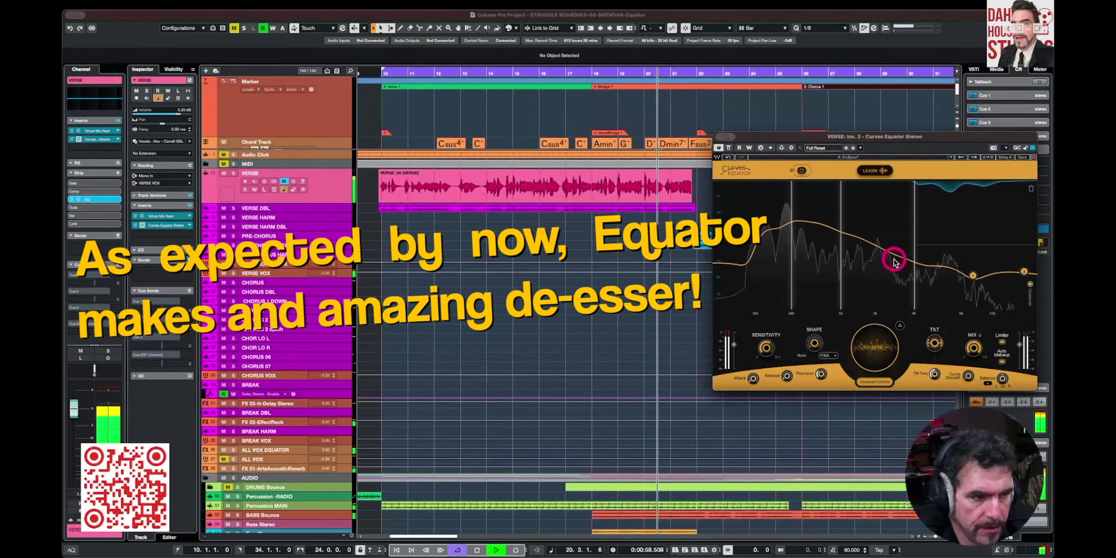
# Raise the overall threshold slightly with the main knob in the VERSE Curves Equator
pyautogui.moveTo(974, 271)
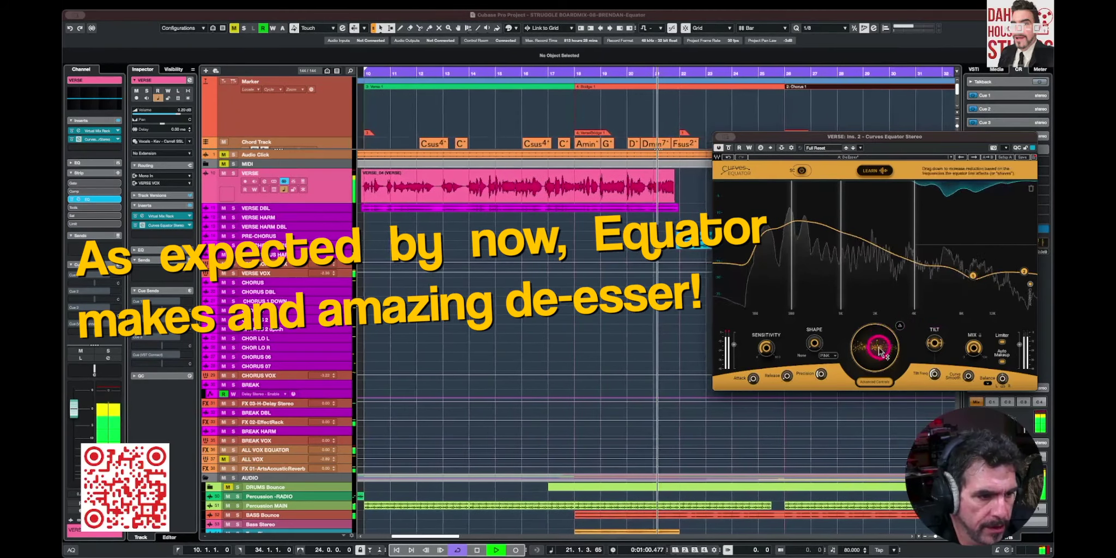
pyautogui.moveTo(879, 331)
pyautogui.moveTo(880, 331); pyautogui.dragTo(880, 325)
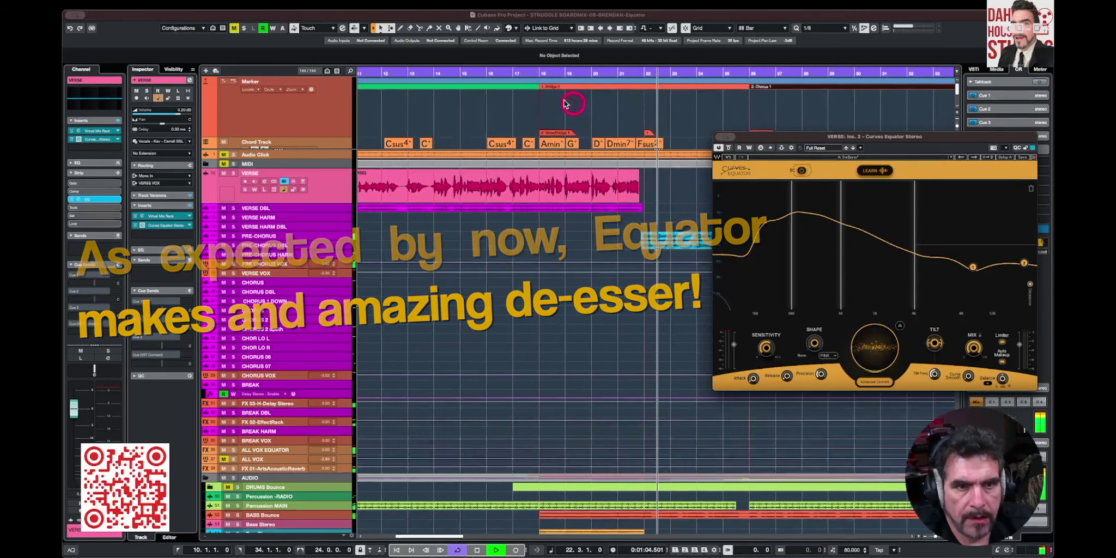
# Loop the Verse 1 section from bar 10 to bar 18 and reopen the VERSE track's Curves Equator
pyautogui.click(504, 88)
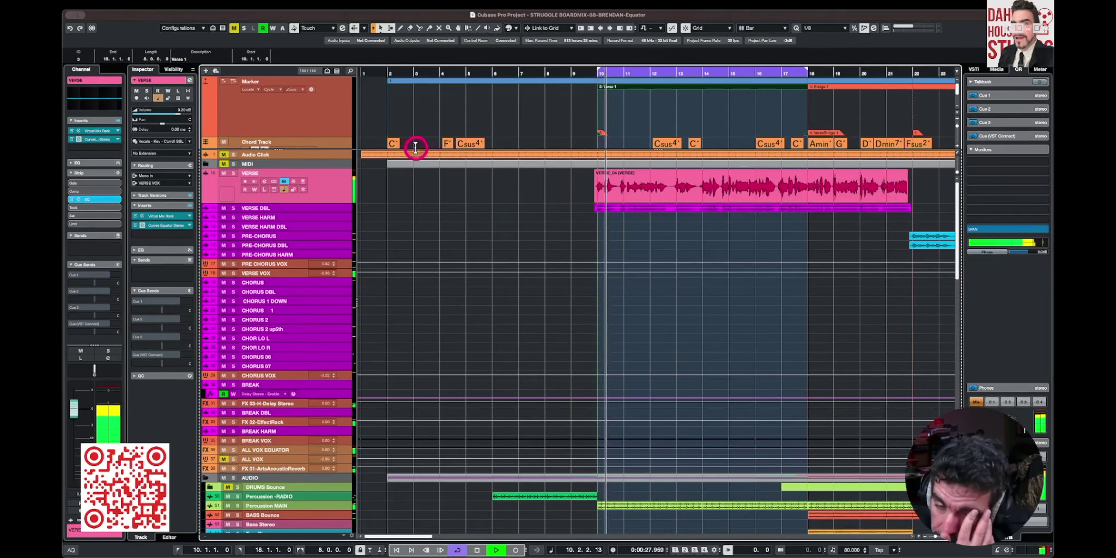
pyautogui.click(337, 189)
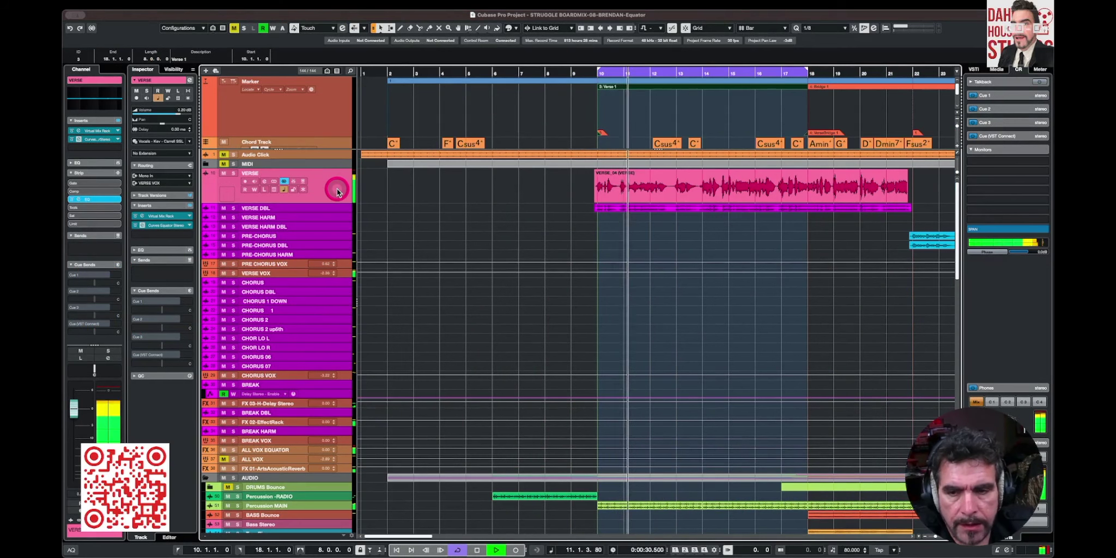
pyautogui.press('e')
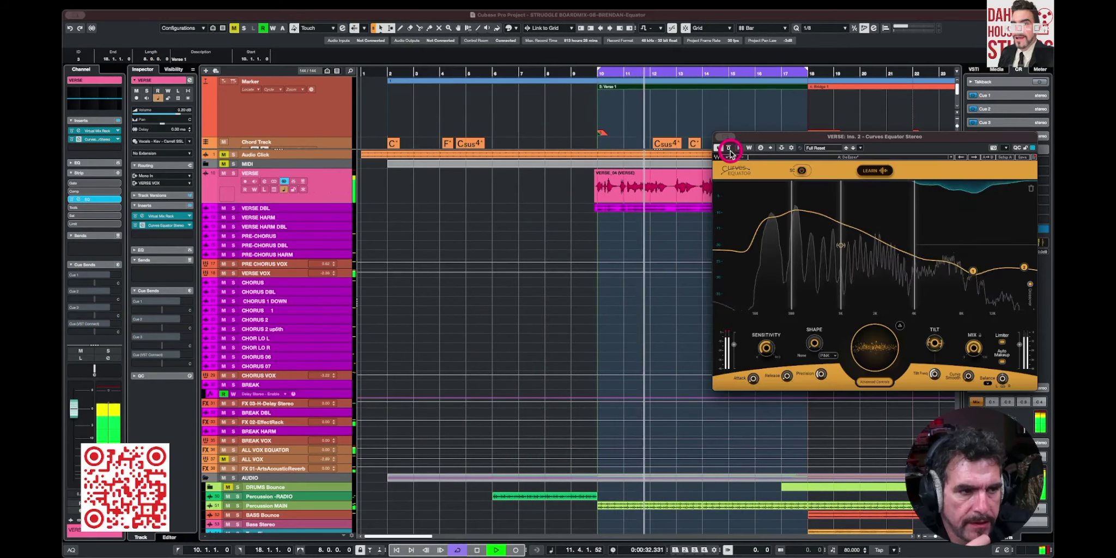
# Add two nodes to the vocal's threshold curve, one in the lows and one around 380 Hz, and raise the curve at both
pyautogui.doubleClick(771, 218)
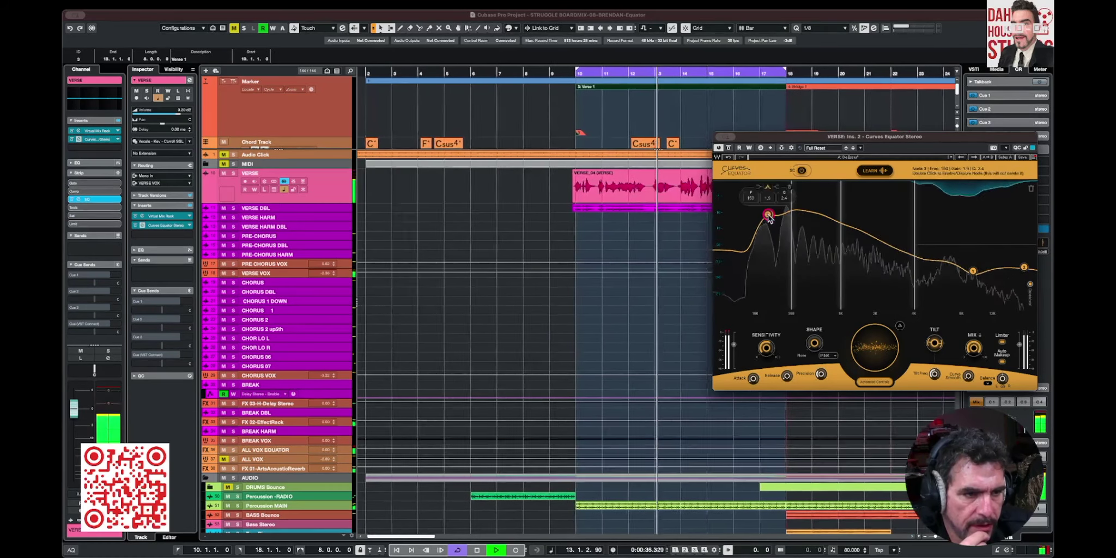
pyautogui.moveTo(769, 214); pyautogui.dragTo(763, 204)
pyautogui.click(781, 240)
pyautogui.moveTo(780, 240); pyautogui.dragTo(751, 232)
pyautogui.click(818, 243)
pyautogui.moveTo(818, 244); pyautogui.dragTo(800, 198)
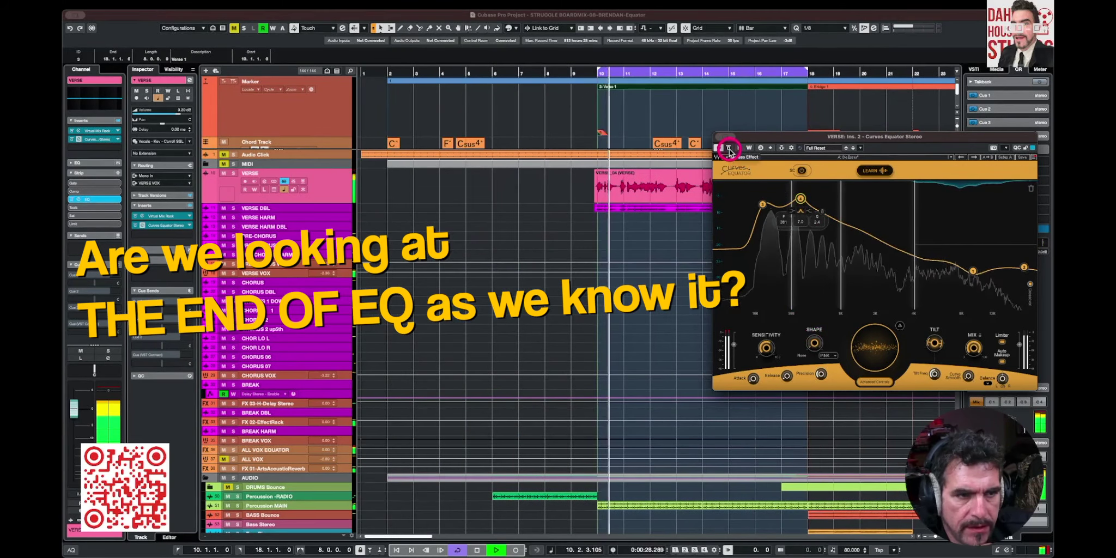
# Compare the VERSE Curves Equator against bypass during playback, and stop the transport
pyautogui.click(730, 148)
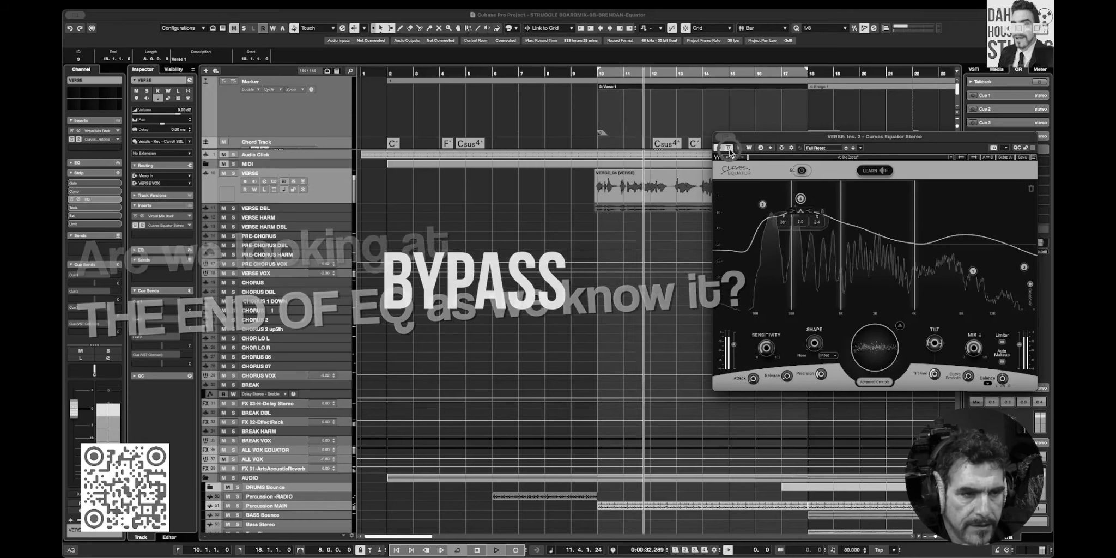
pyautogui.click(729, 148)
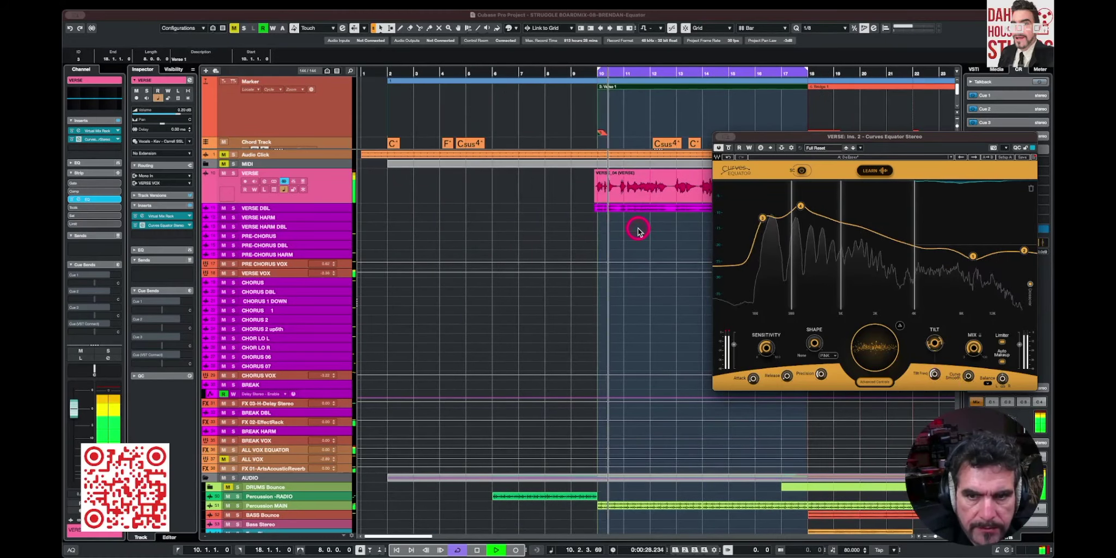
pyautogui.press('space')
# In the MixConsole, add BUS 1 to the channel selection, enable Q-Link, and bypass the Curves Equator inserts on all selected channels
pyautogui.press('F3')
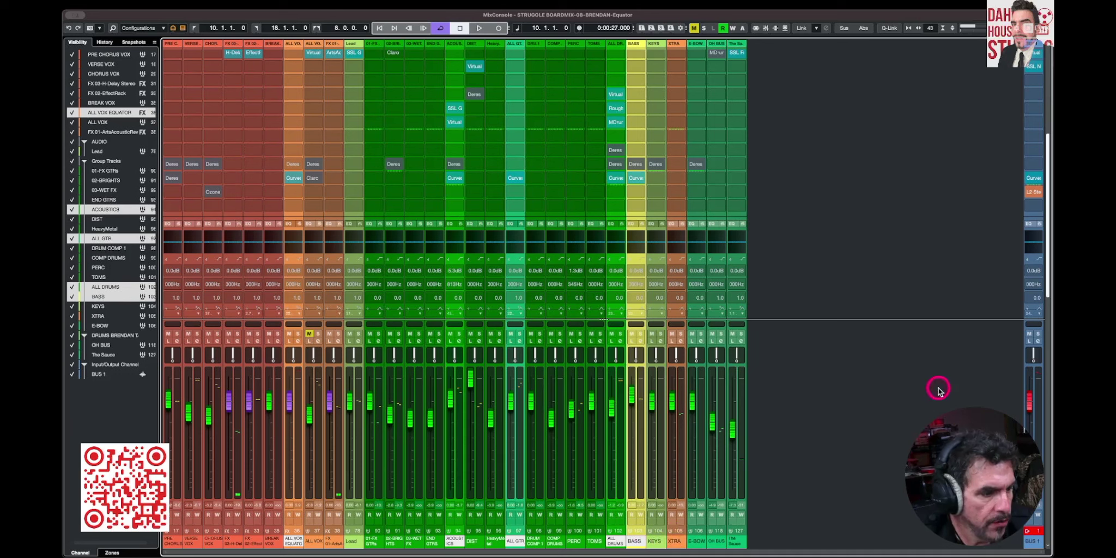
pyautogui.click(1034, 542)
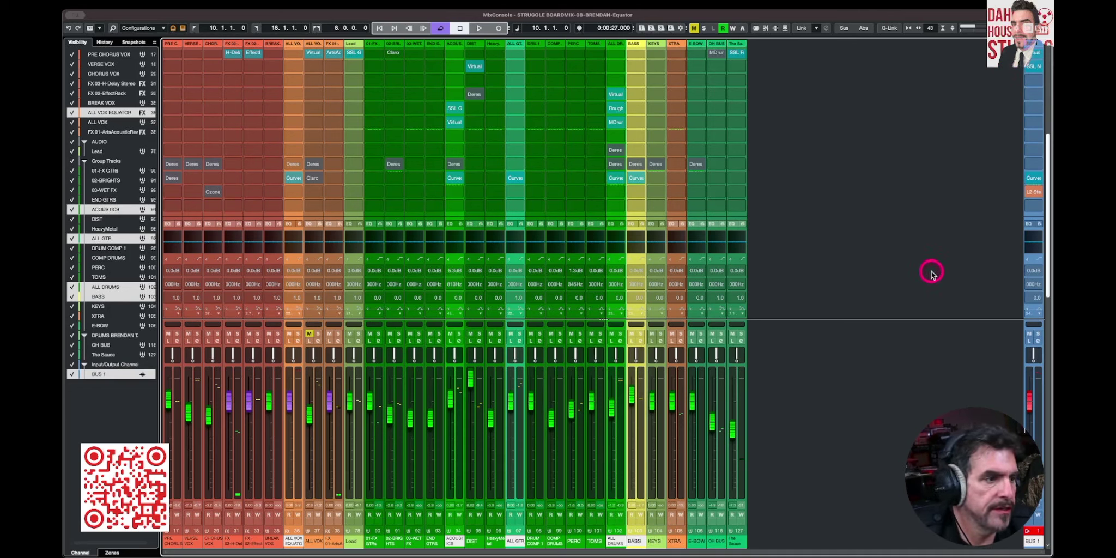
pyautogui.click(890, 29)
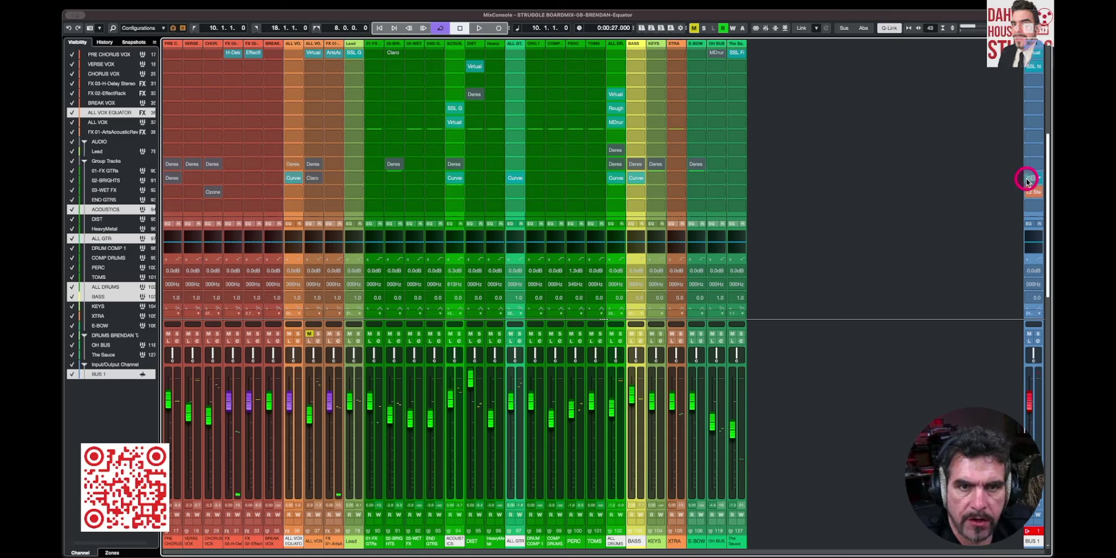
pyautogui.click(1030, 184)
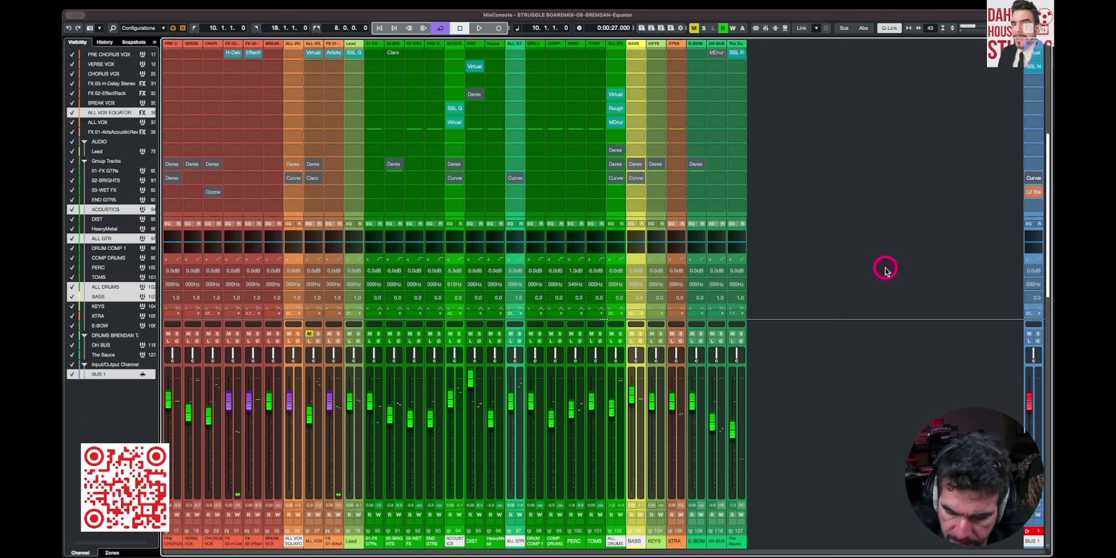
# Set the project loop from bar 10 to bar 34 and return to the MixConsole
pyautogui.press('F3')
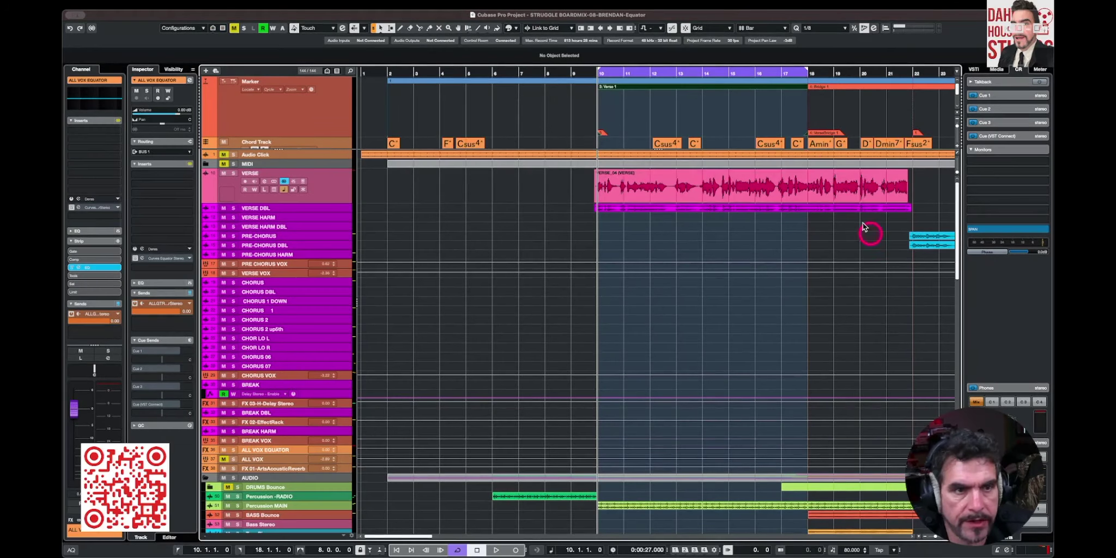
pyautogui.hscroll(5, 808, 163)
pyautogui.hscroll(6, 810, 162)
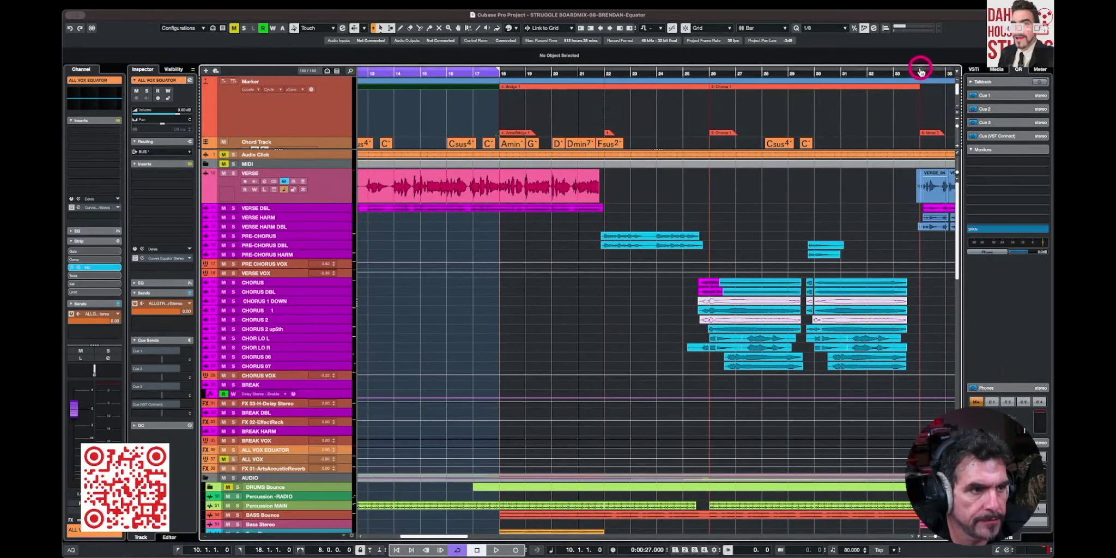
pyautogui.press('F3')
# Compare the full mix with the linked Curves Equator inserts bypassed and active from the verse into the chorus
pyautogui.keyDown('alt'); pyautogui.keyDown('shift'); pyautogui.click(612, 179); pyautogui.keyUp('shift'); pyautogui.keyUp('alt')
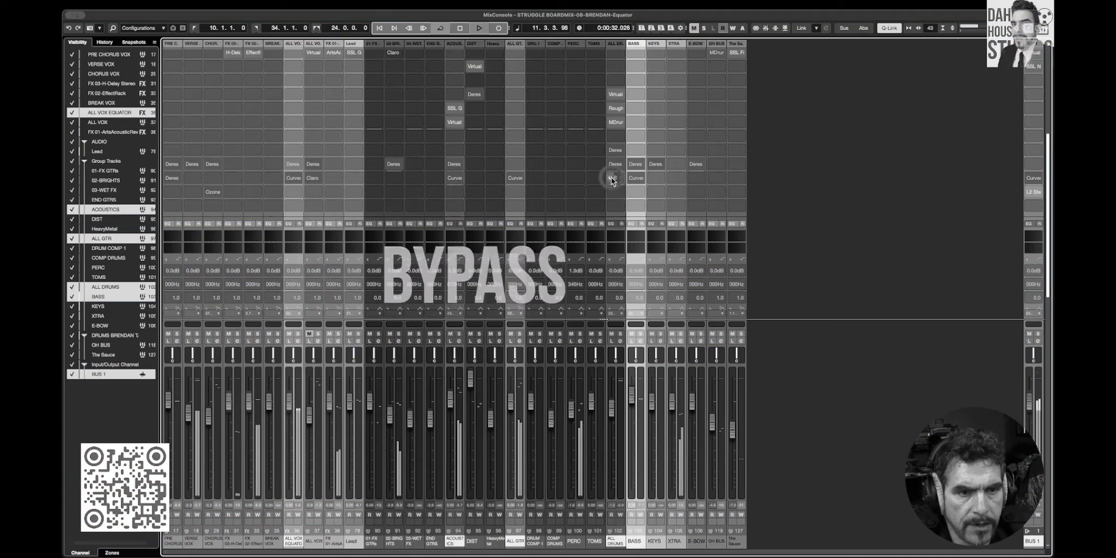
pyautogui.keyDown('alt'); pyautogui.keyDown('shift'); pyautogui.click(612, 178); pyautogui.keyUp('shift'); pyautogui.keyUp('alt')
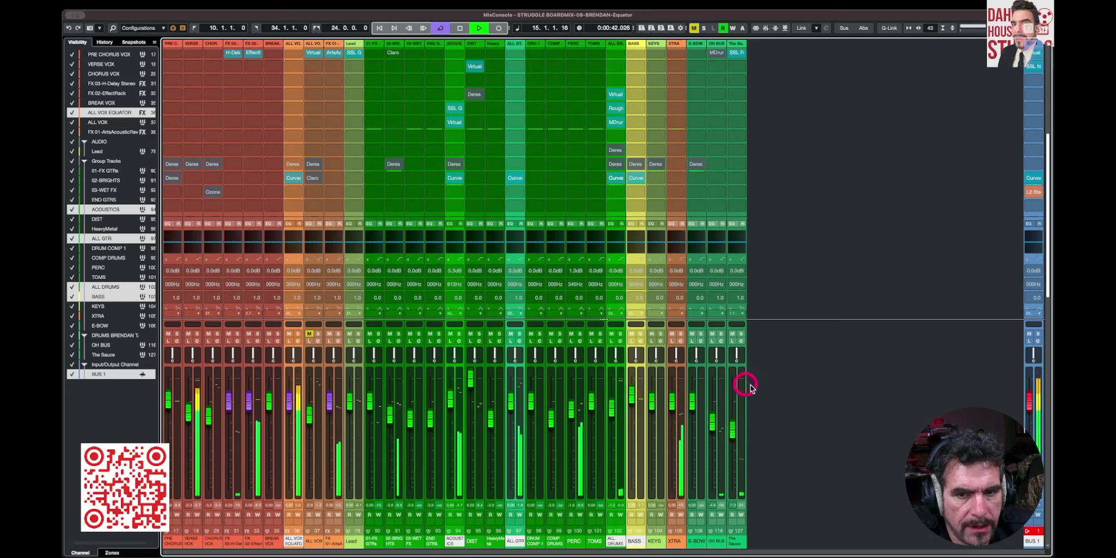
pyautogui.click(291, 179)
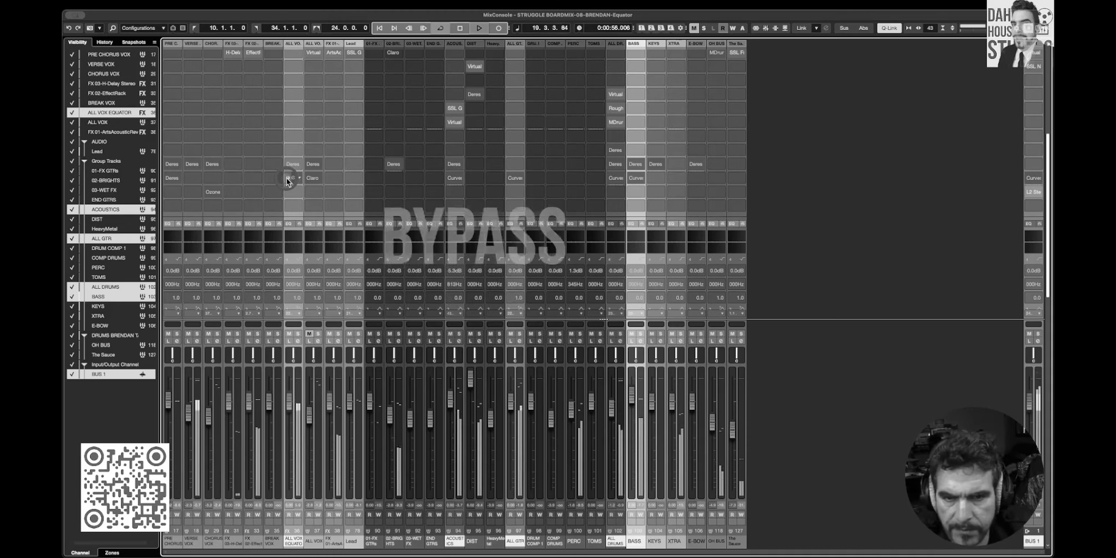
pyautogui.click(288, 178)
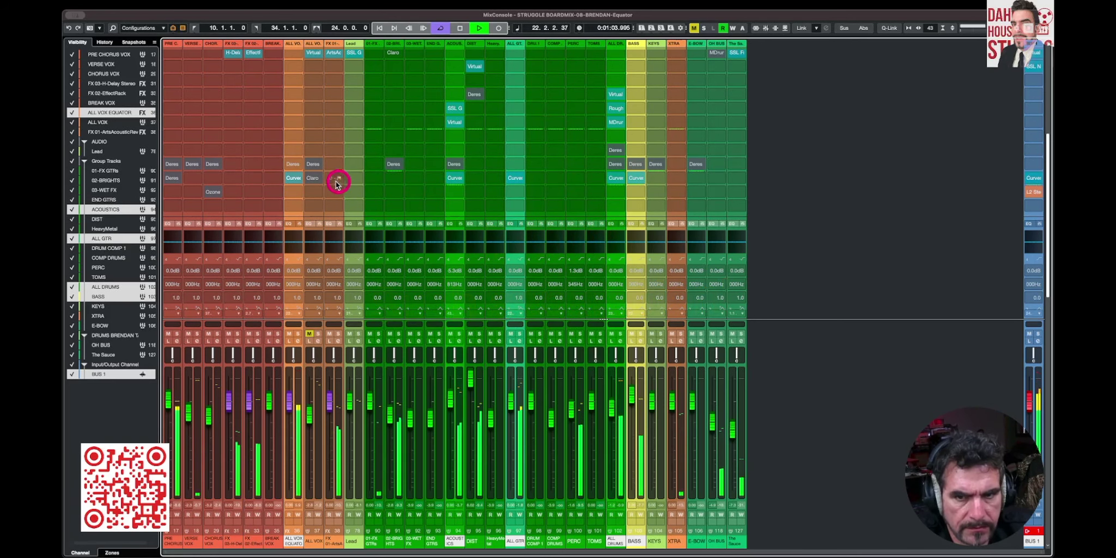
pyautogui.click(288, 179)
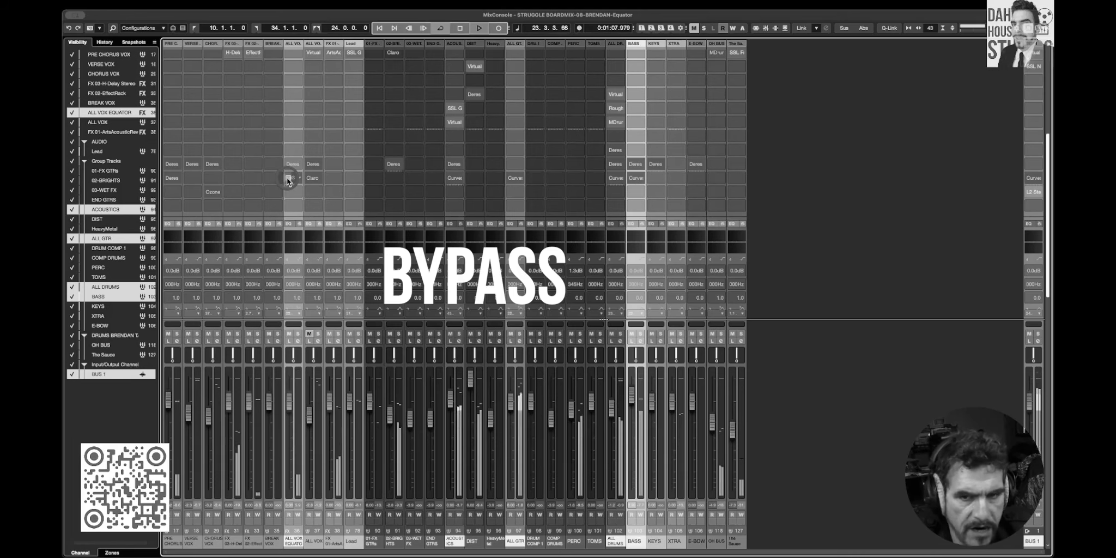
pyautogui.click(288, 180)
pyautogui.click(287, 180)
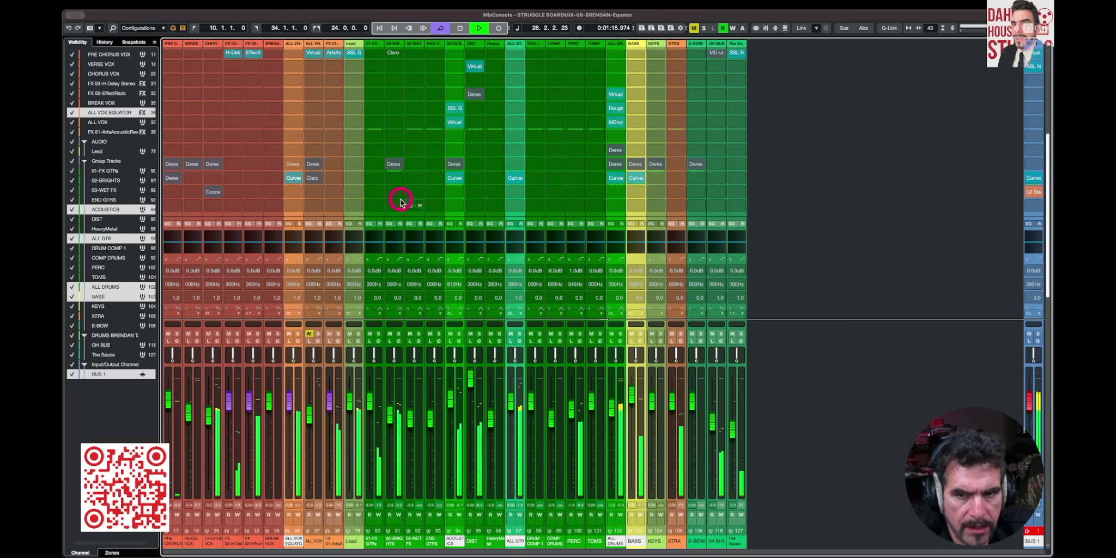
# Loop Chorus 1 from bar 26 to bar 34 and compare the linked Curves Equator inserts against bypass
pyautogui.click(291, 180)
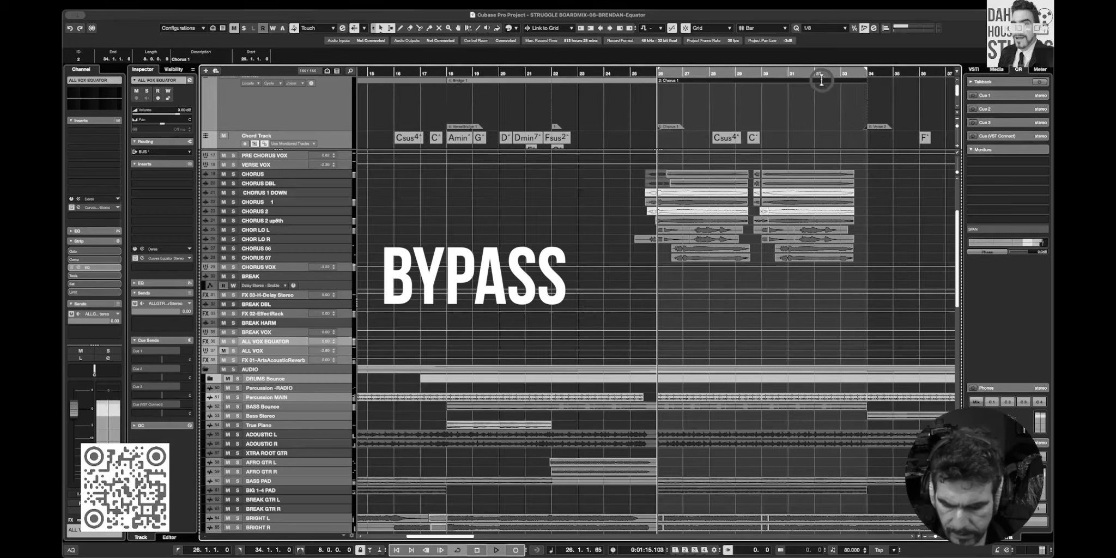
pyautogui.press('F3')
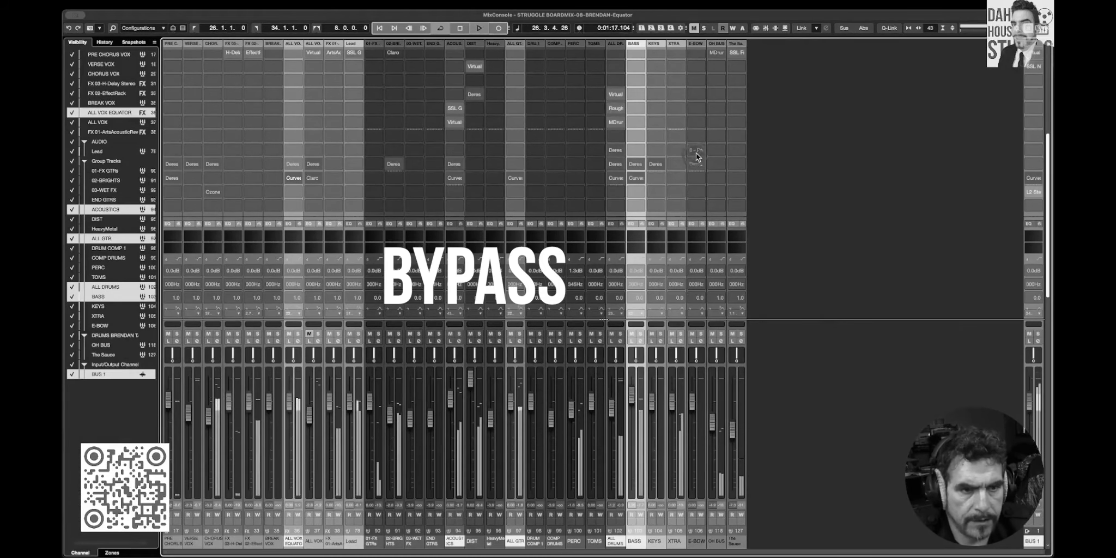
pyautogui.click(613, 178)
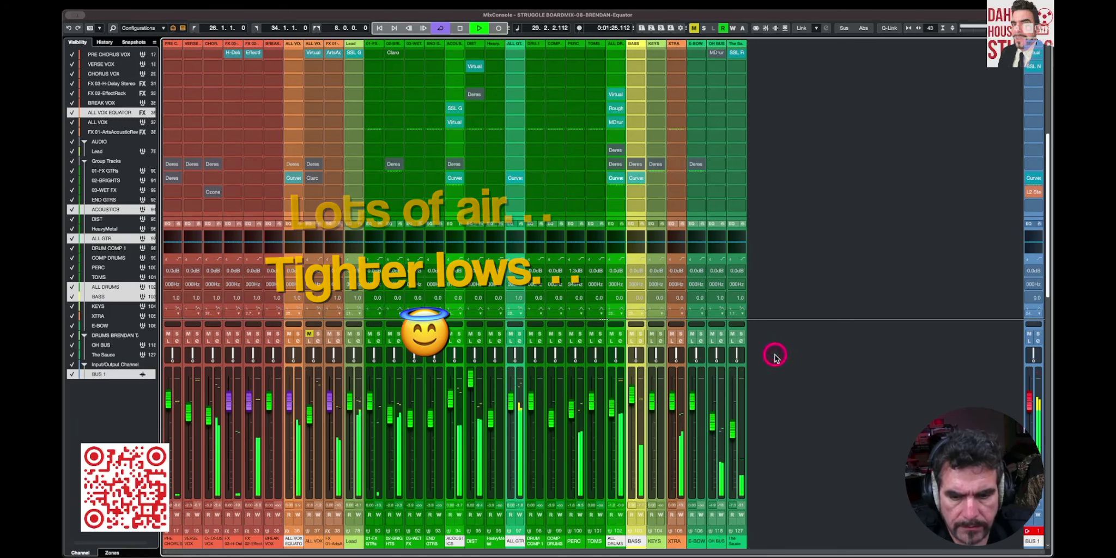
pyautogui.click(289, 177)
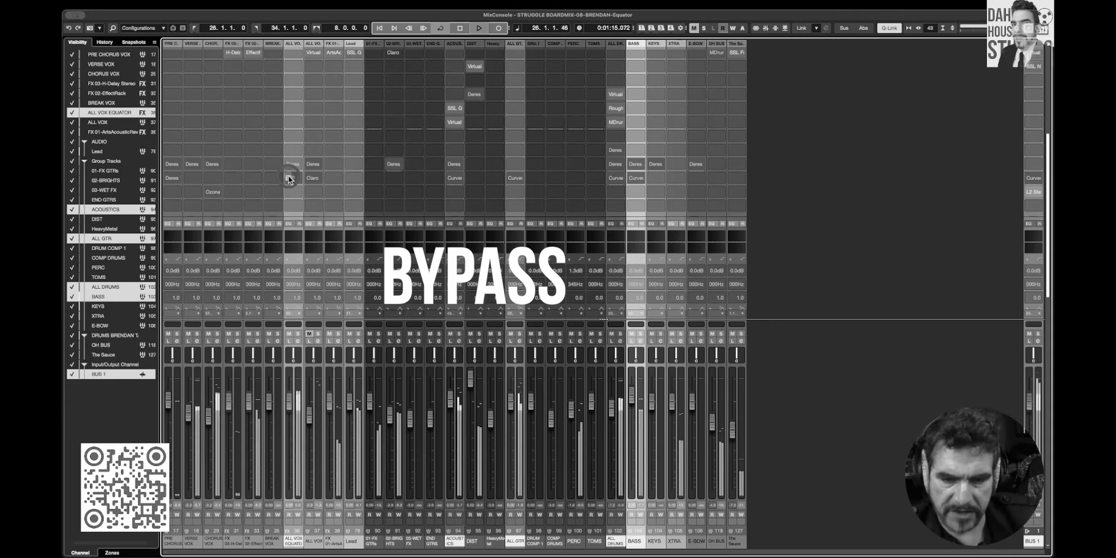
pyautogui.click(569, 225)
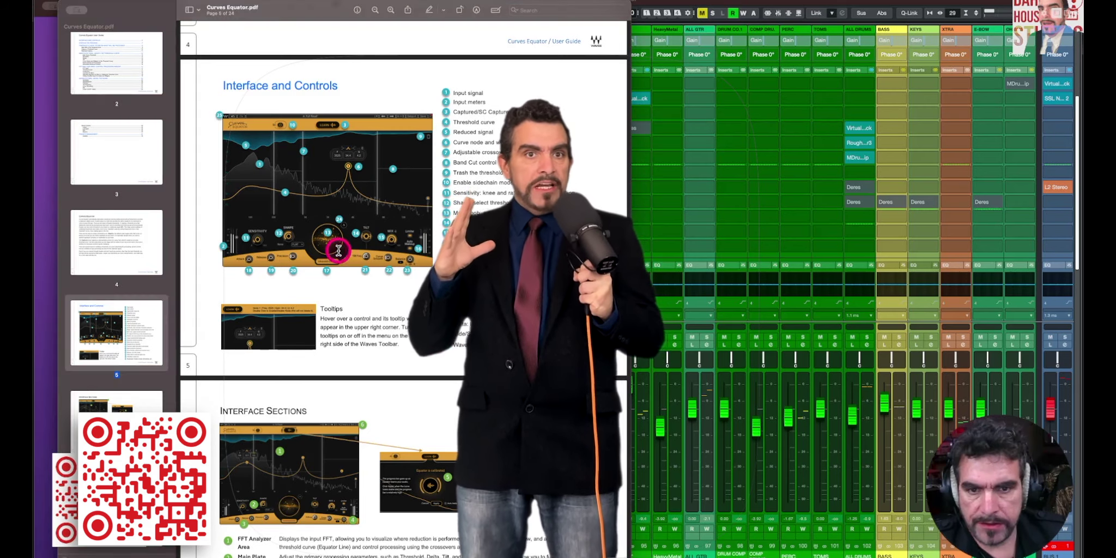
# Review the Interface and Controls and Interface Sections pages in the Curves Equator.pdf user guide
pyautogui.scroll(-8, 338, 250)
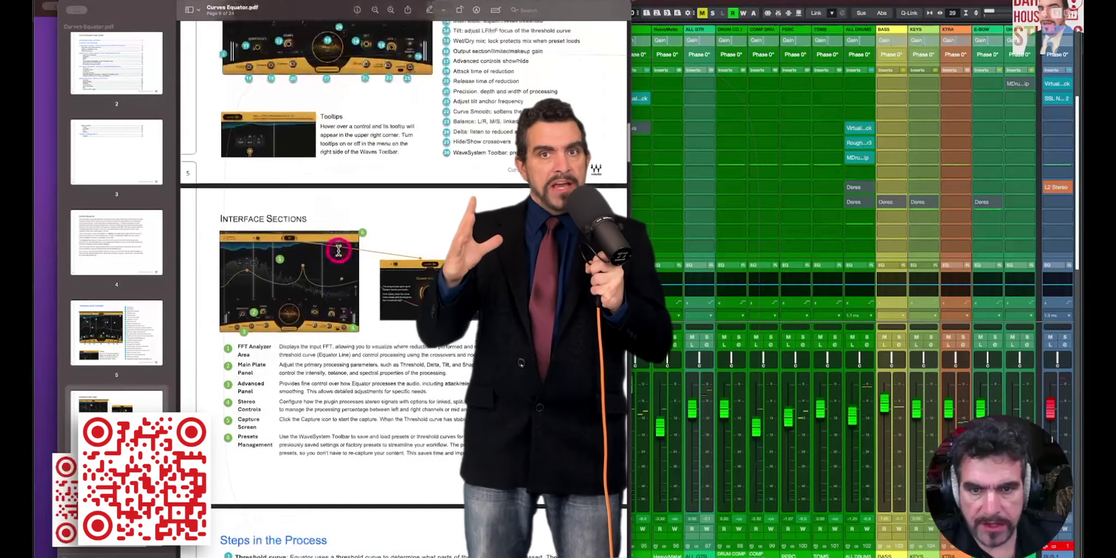
pyautogui.scroll(7, 339, 251)
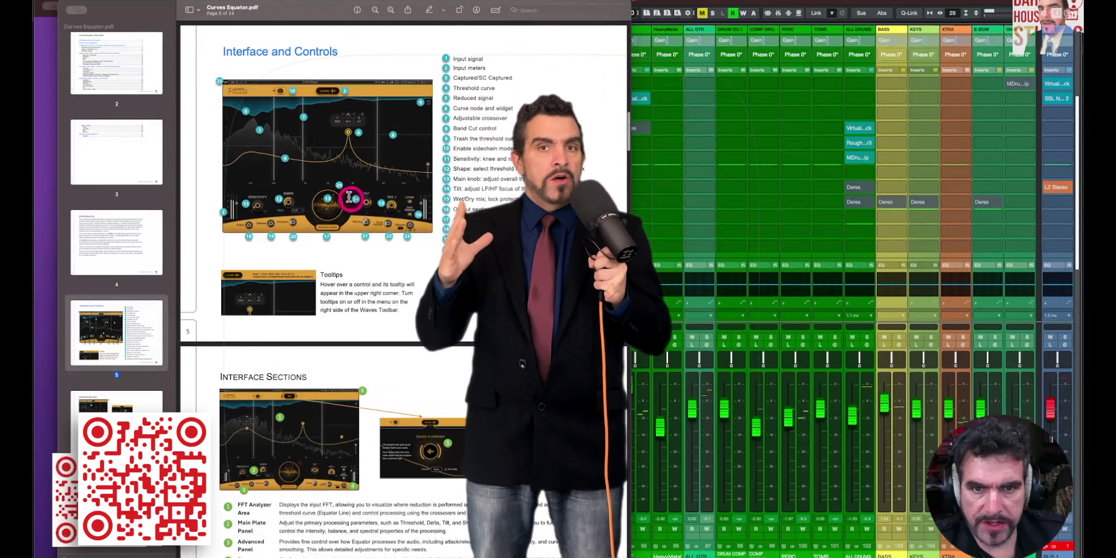
pyautogui.scroll(-2, 358, 206)
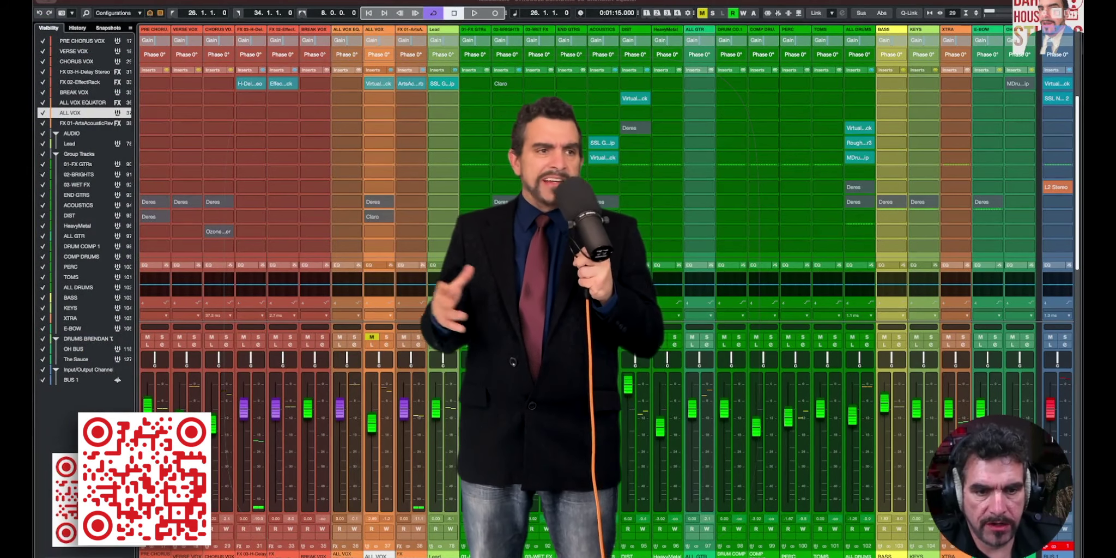
pyautogui.click(367, 350)
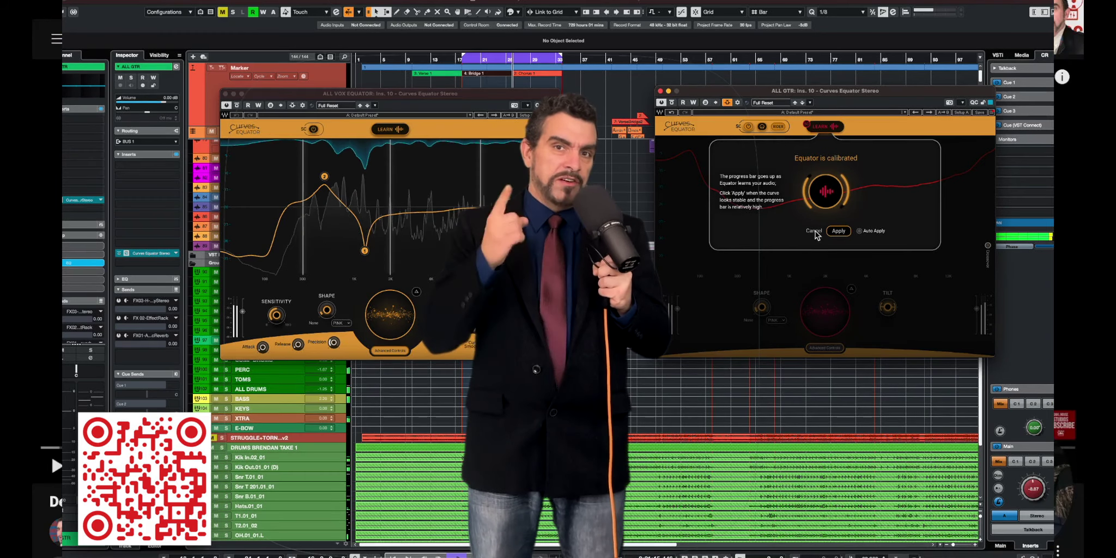
# Cancel the sidechain learning in the ALL GTR Curves Equator, run it again, and apply the learned curve
pyautogui.click(815, 232)
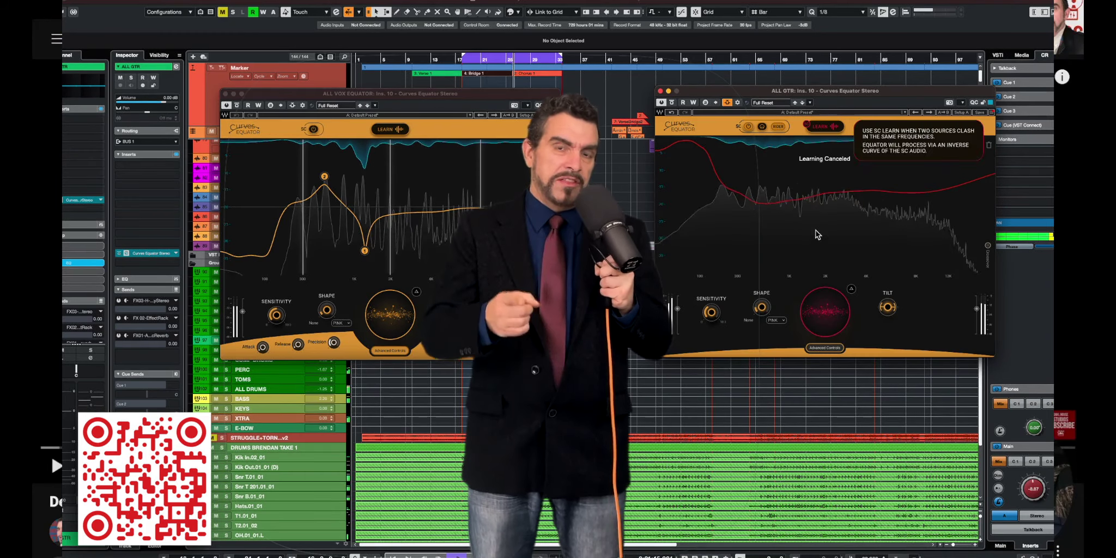
pyautogui.click(825, 127)
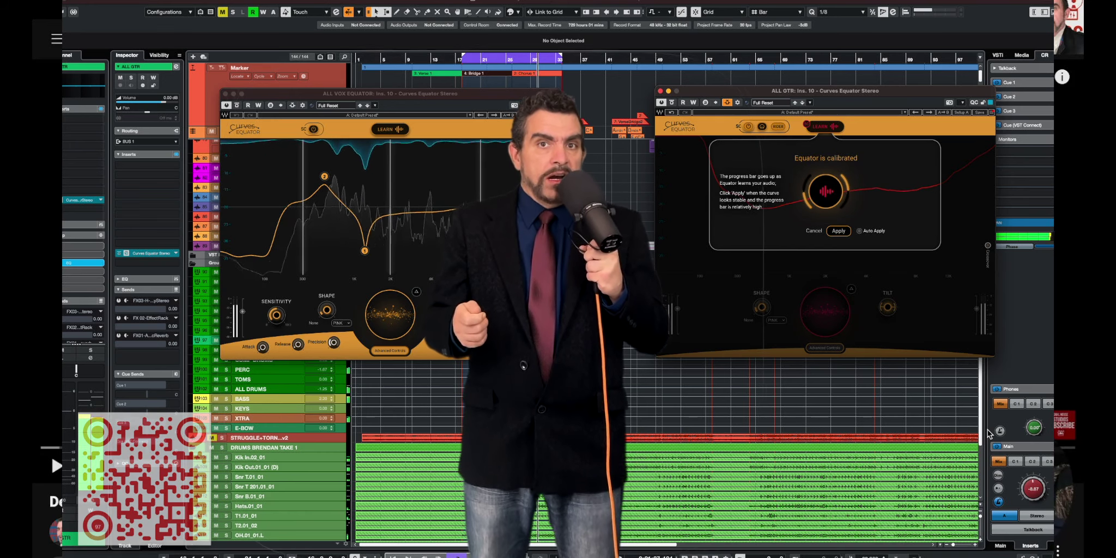
pyautogui.click(839, 232)
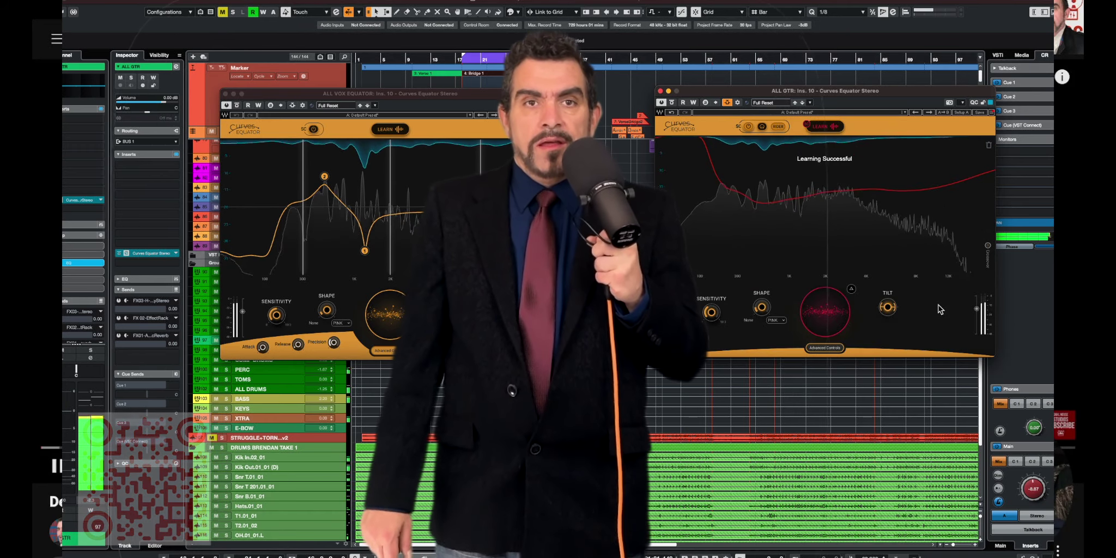